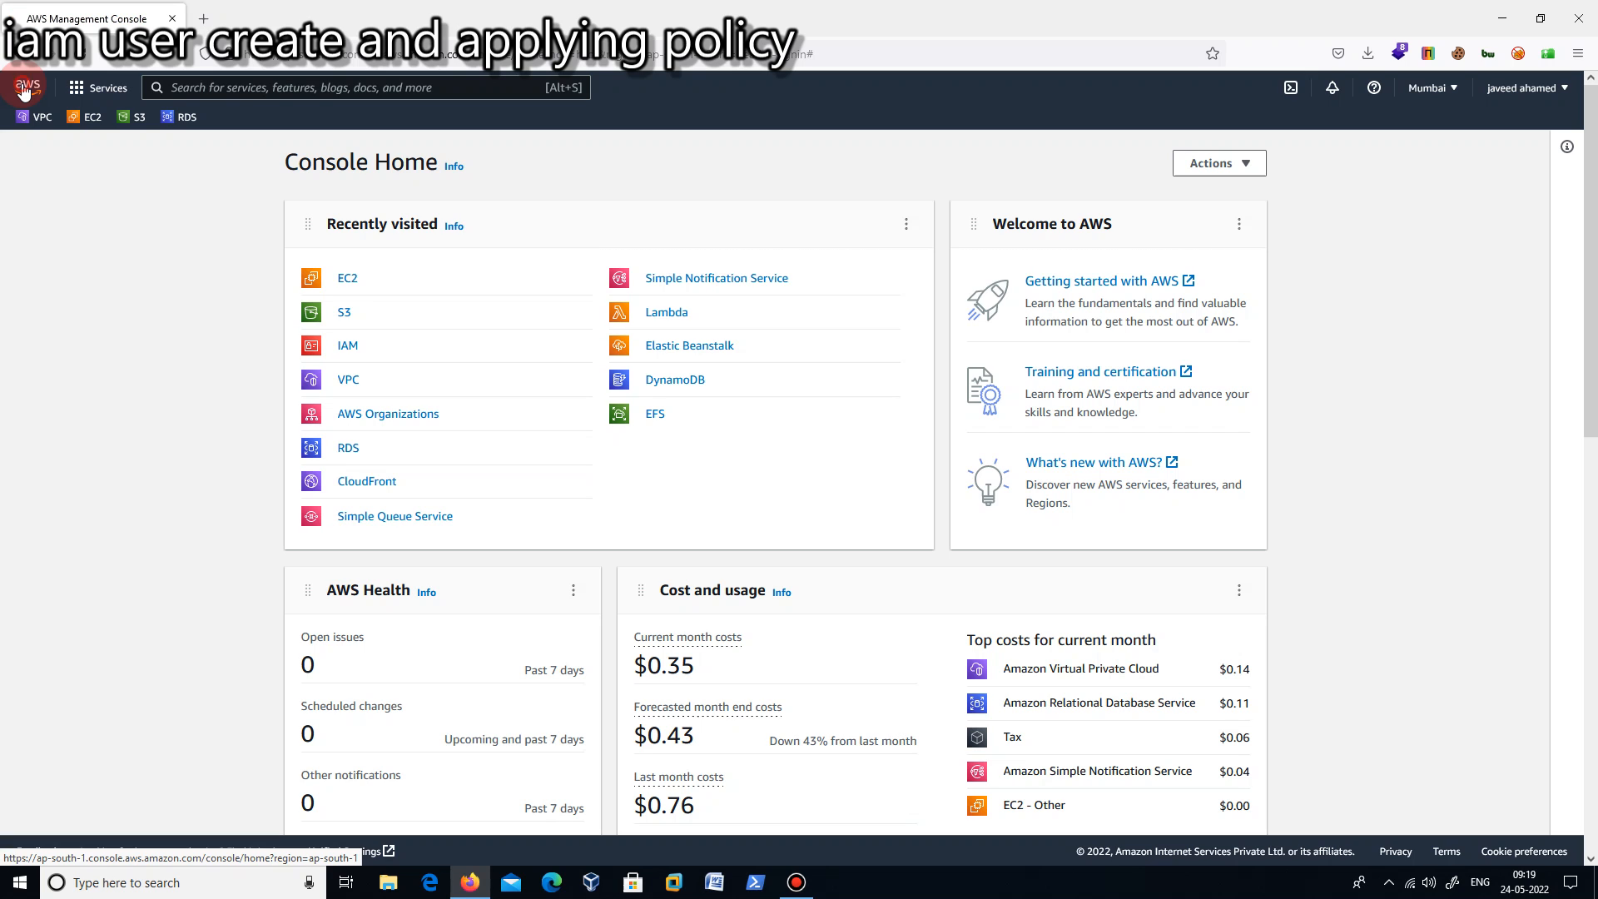
- Open the IAM service from the Security, Identity, & Compliance category of AWS services
click(25, 91)
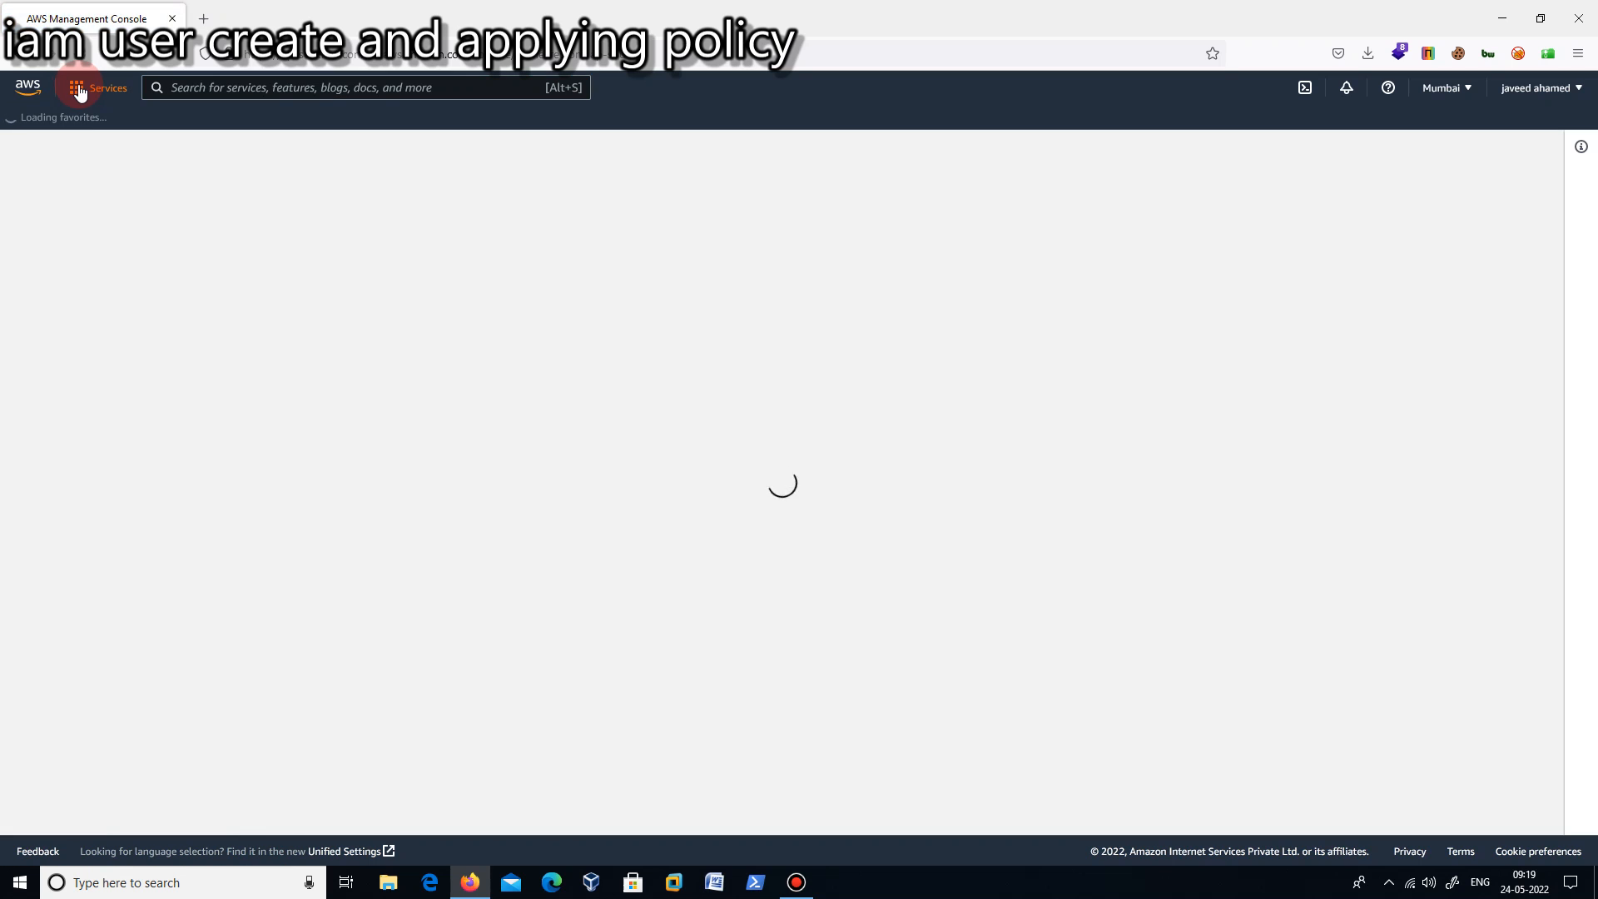
click(80, 89)
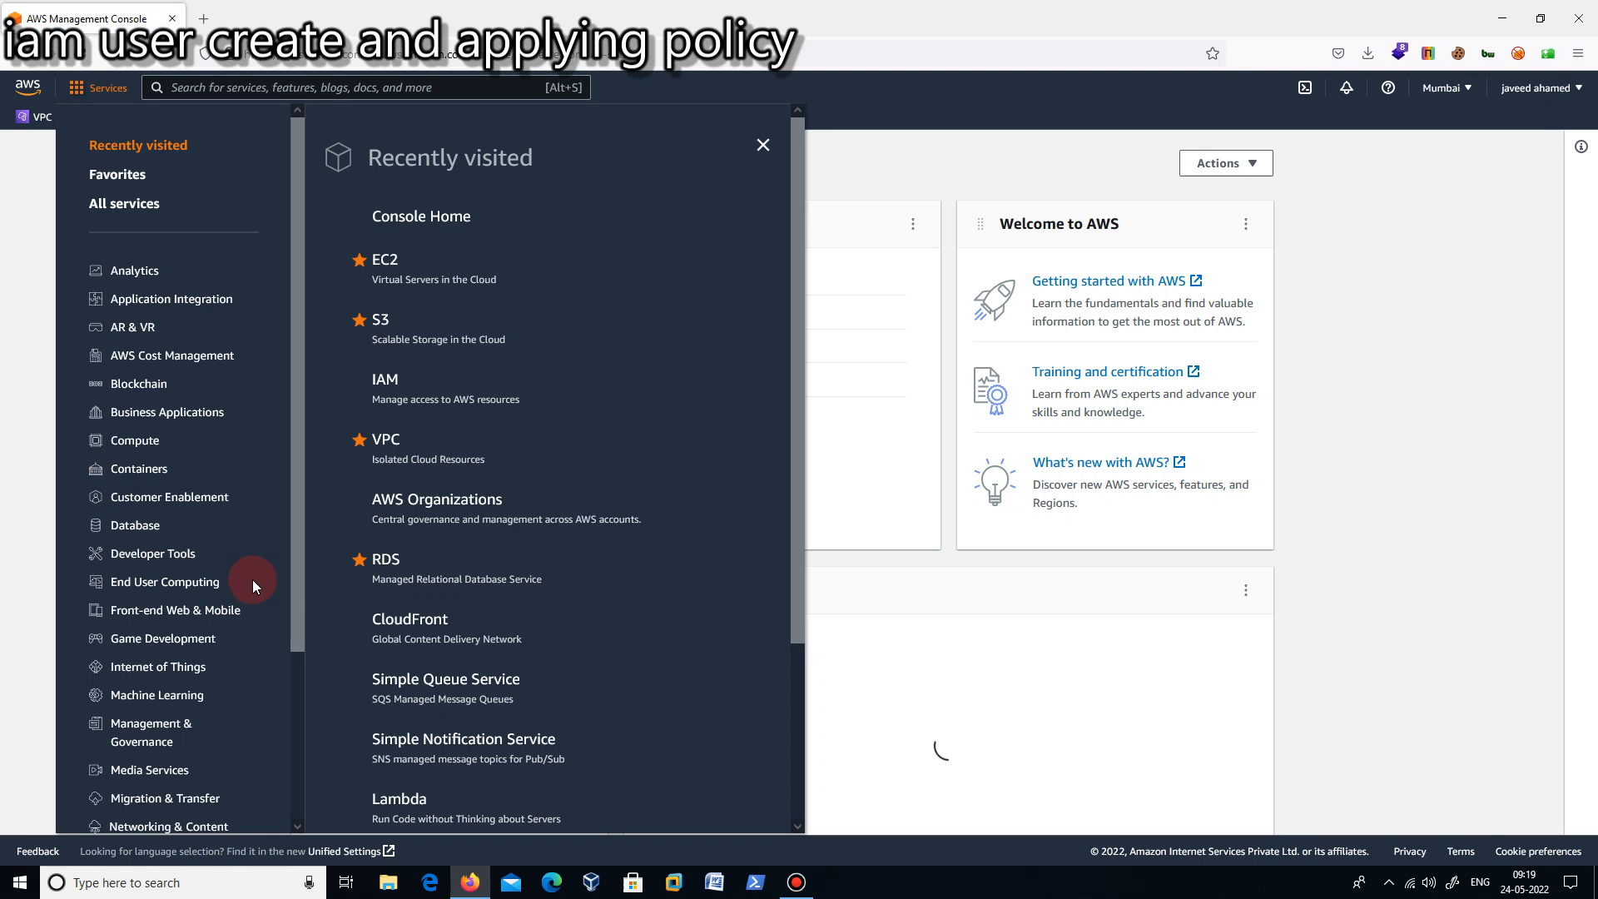
drag(290, 626, 294, 760)
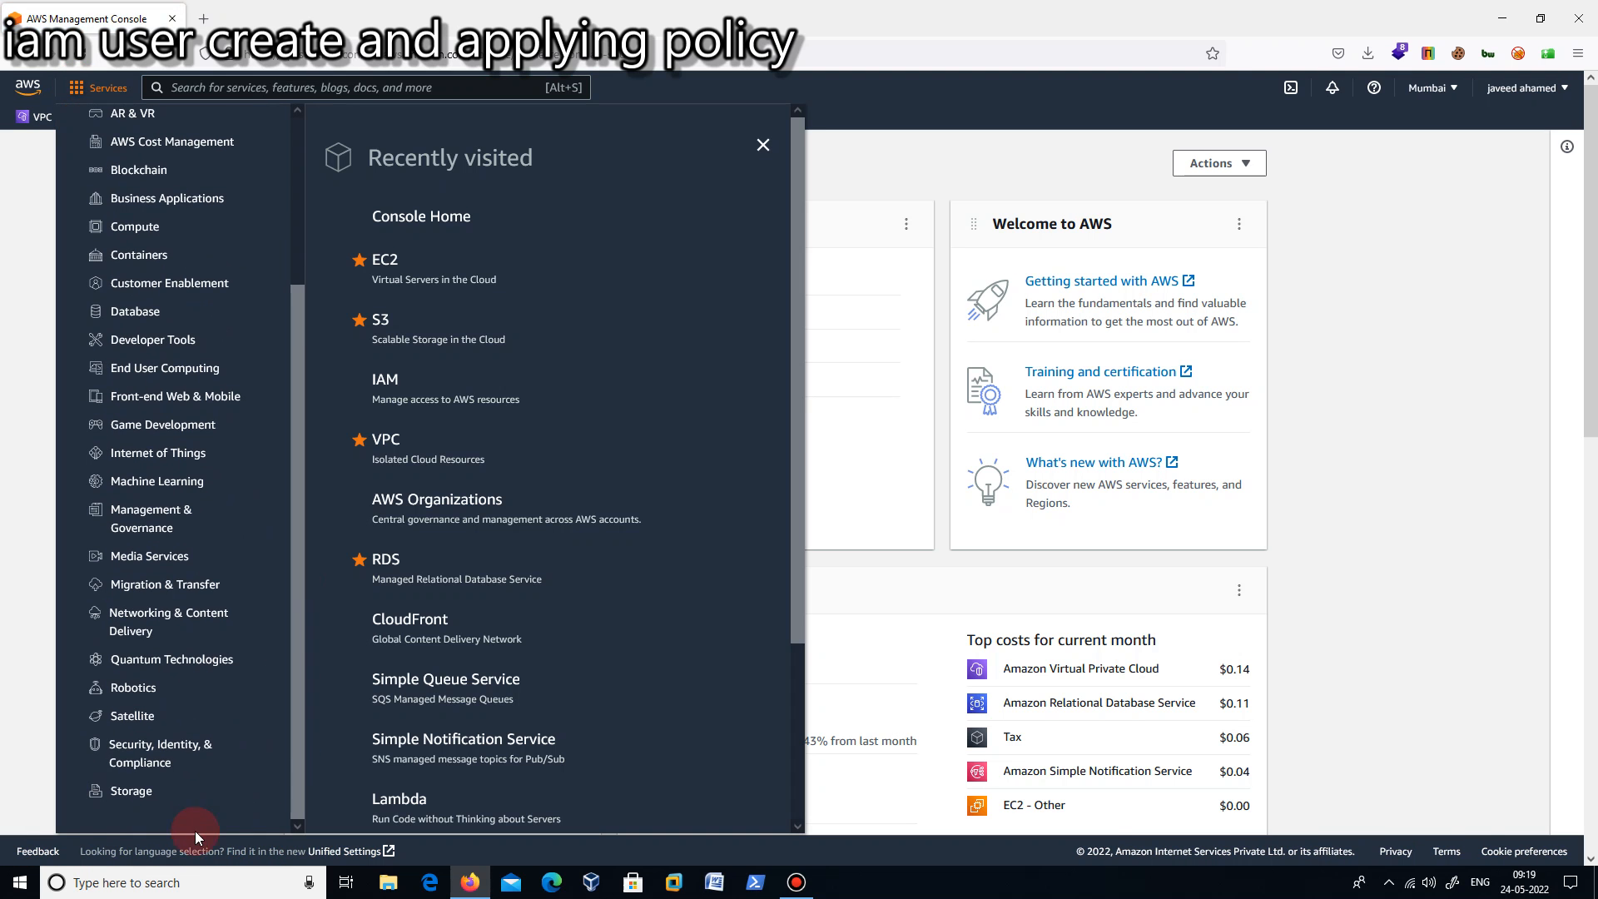
click(143, 762)
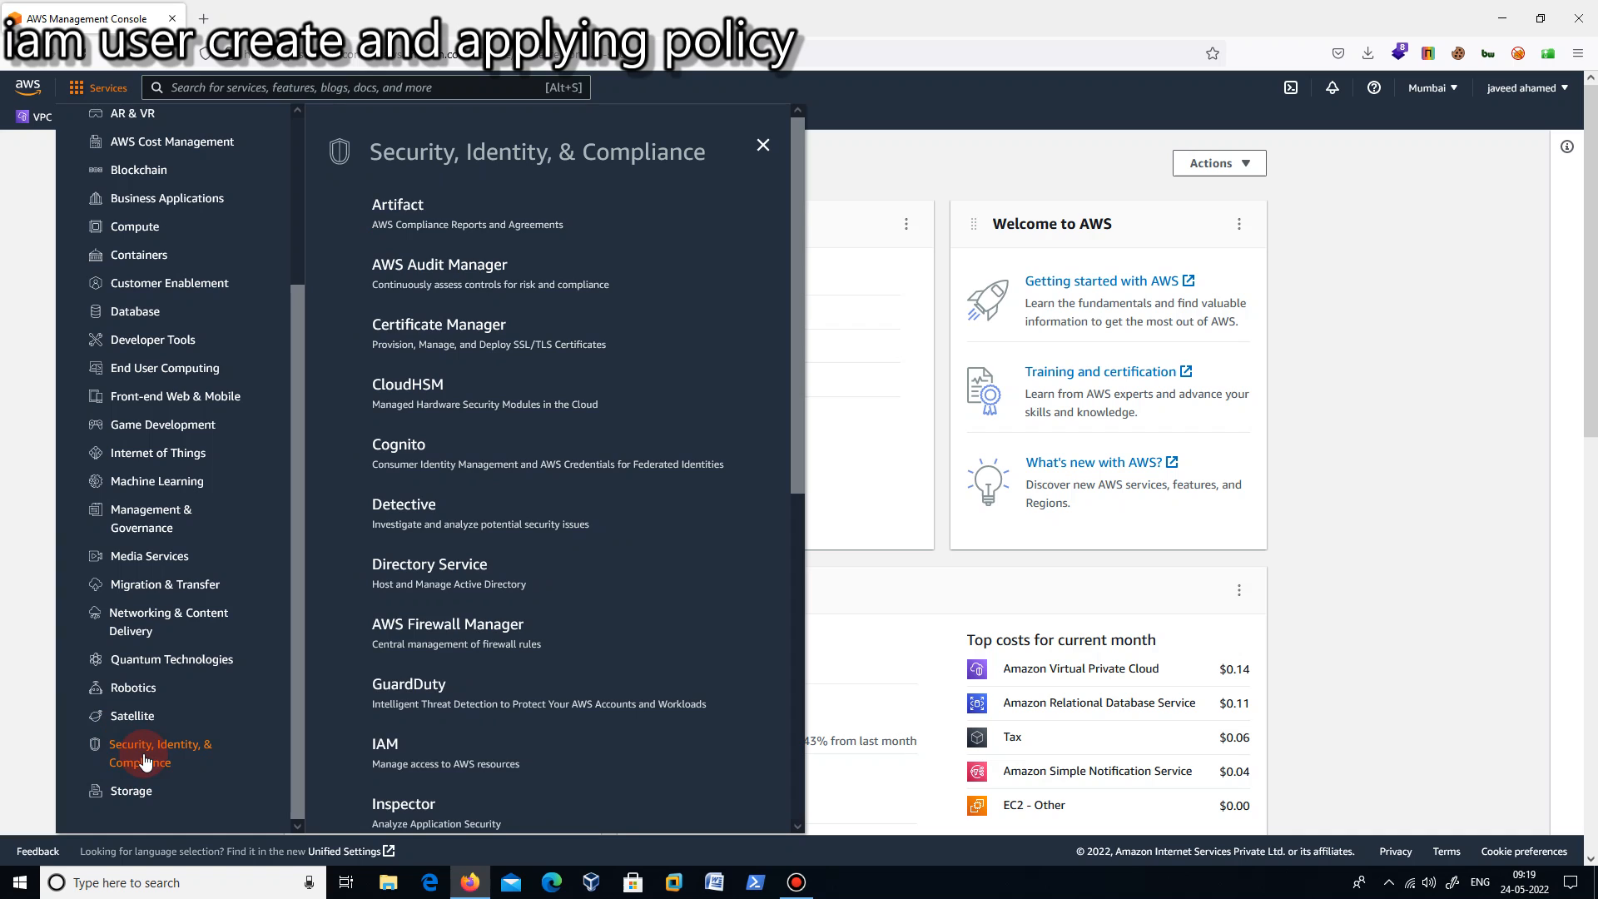
click(385, 746)
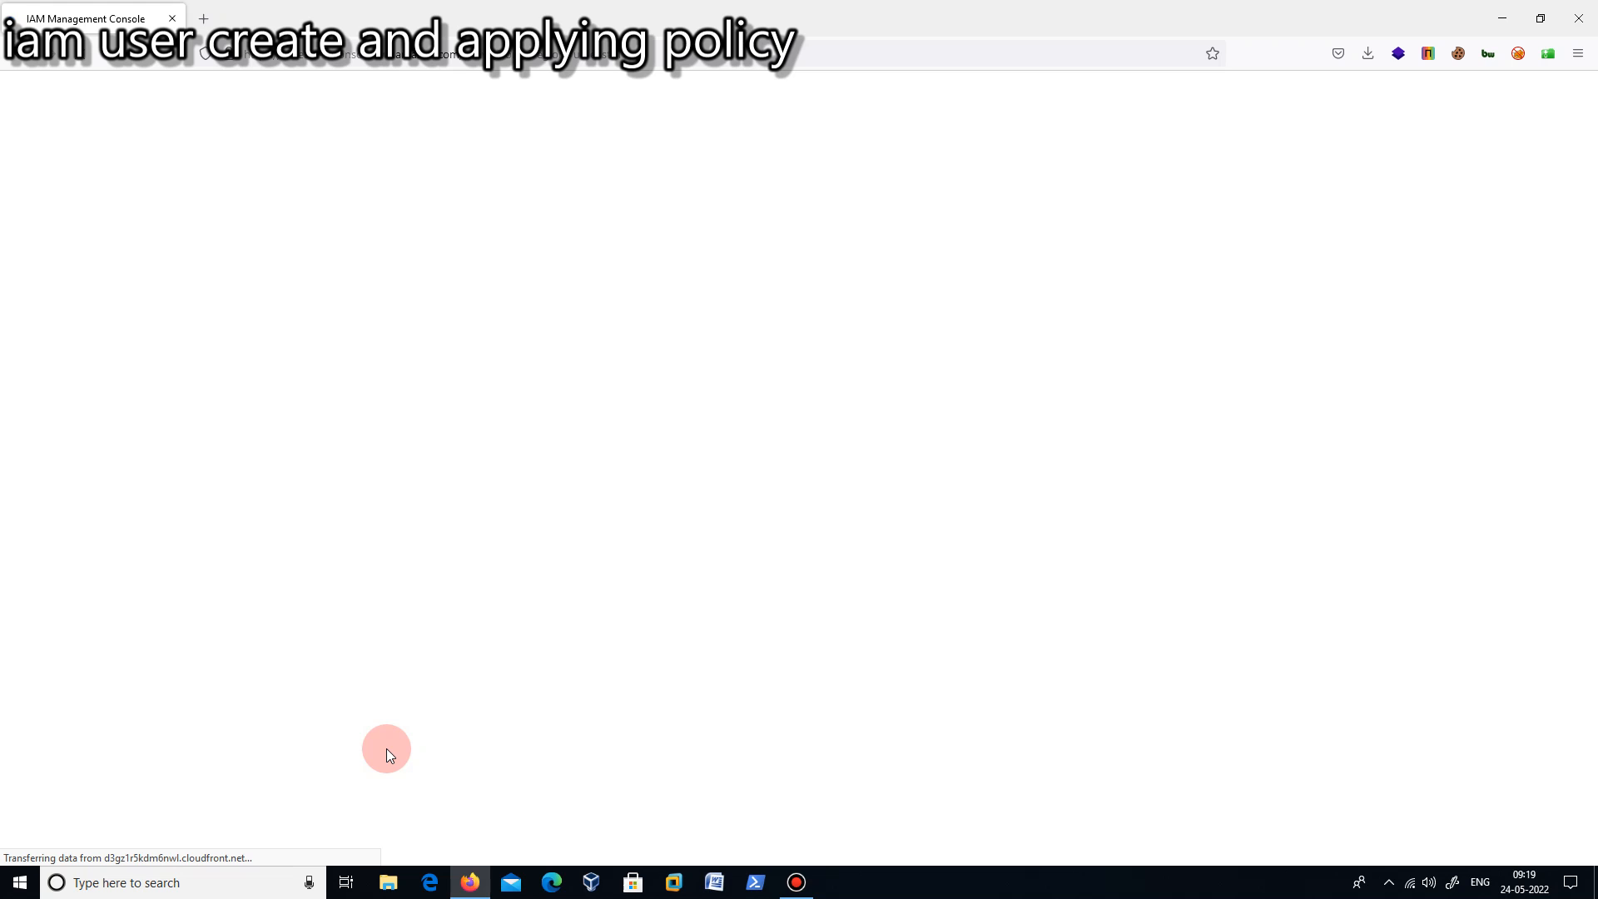
click(797, 884)
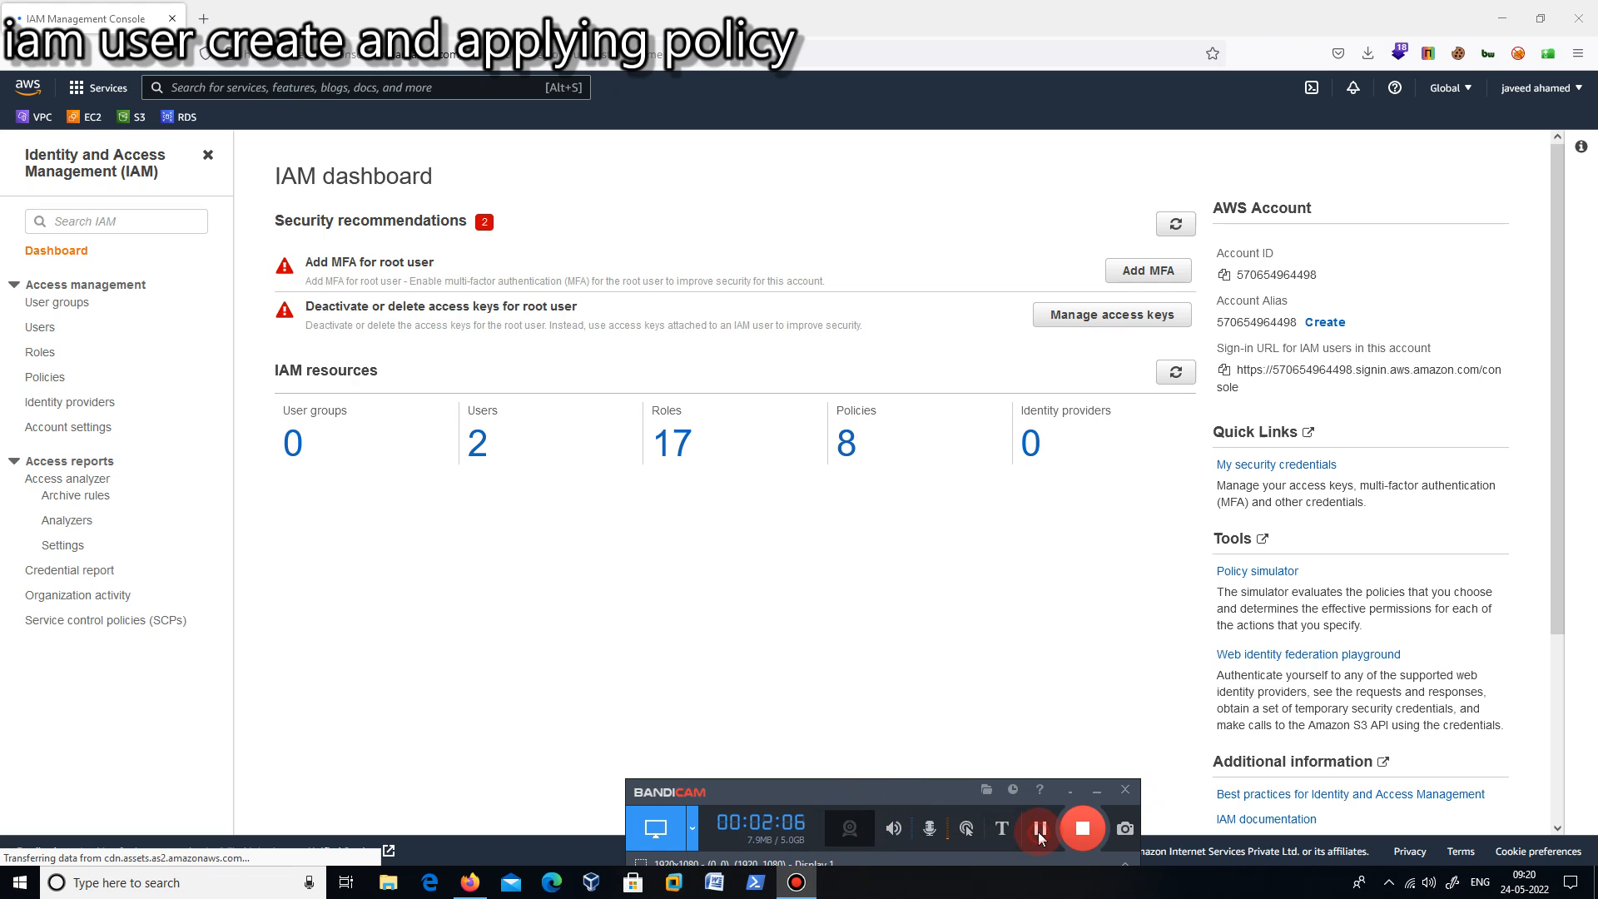
click(1069, 791)
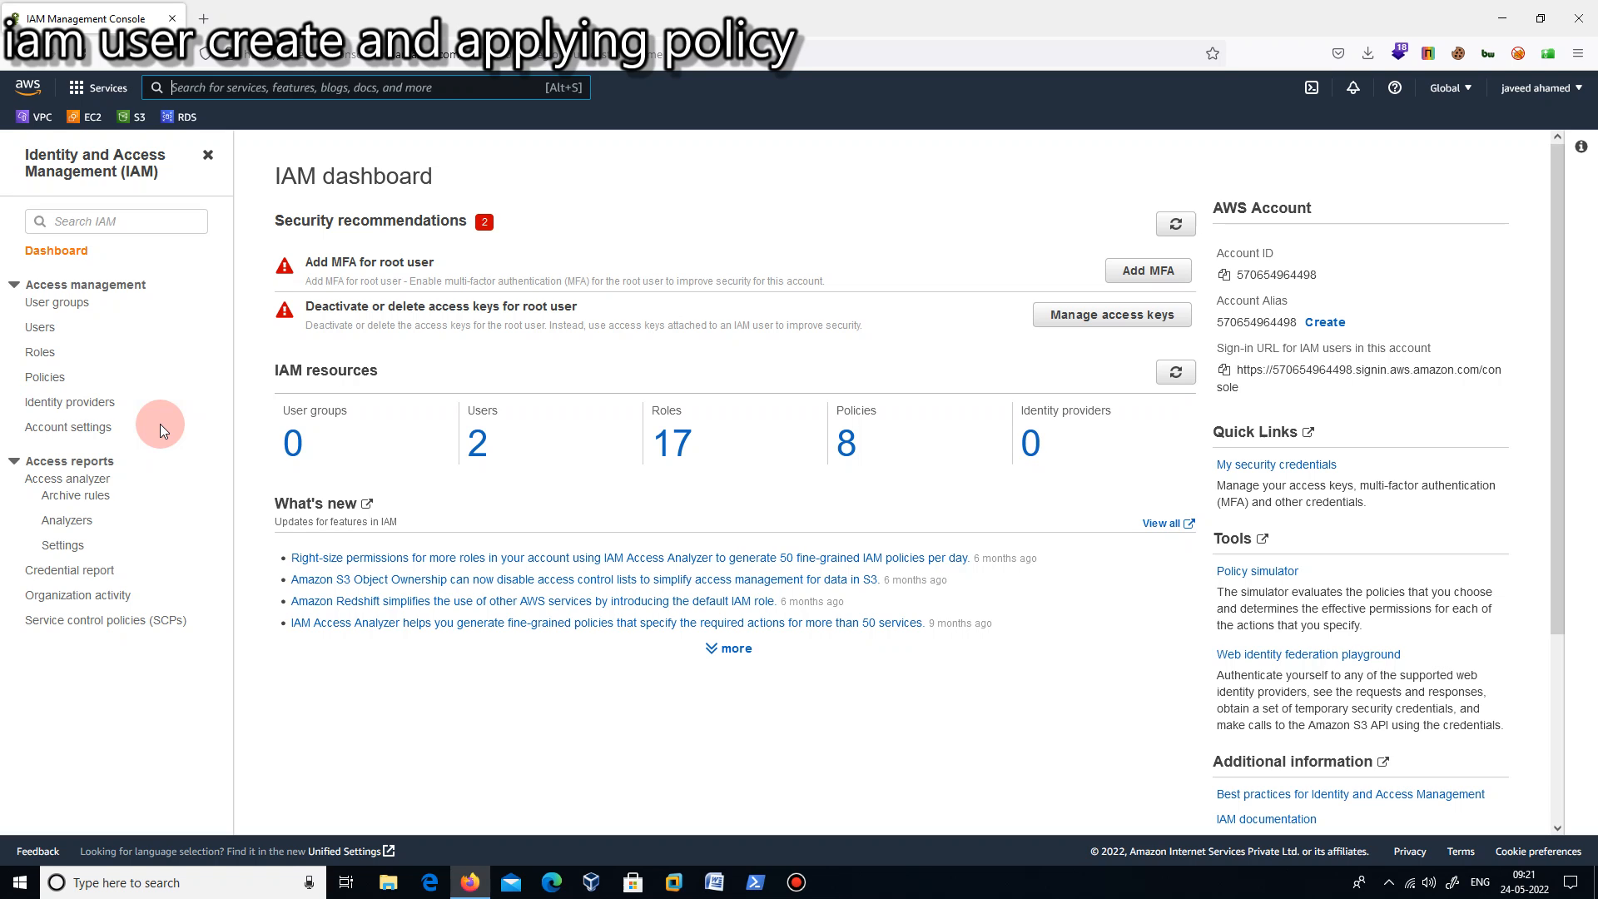
- Open the root user's access key management page from the IAM security recommendations
click(1073, 317)
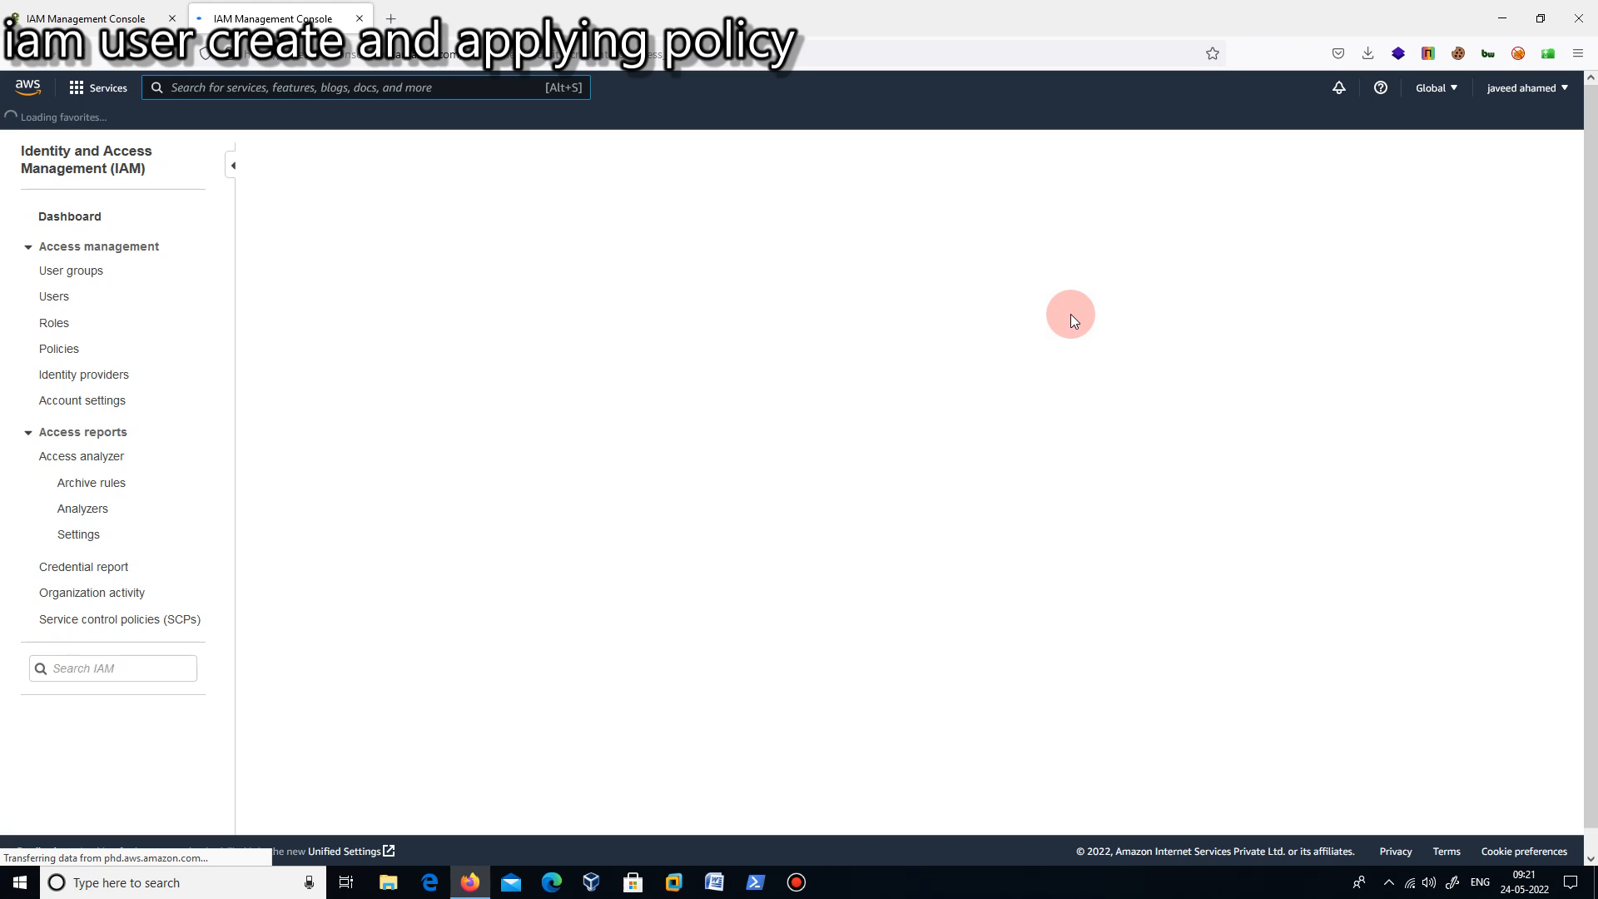
click(795, 884)
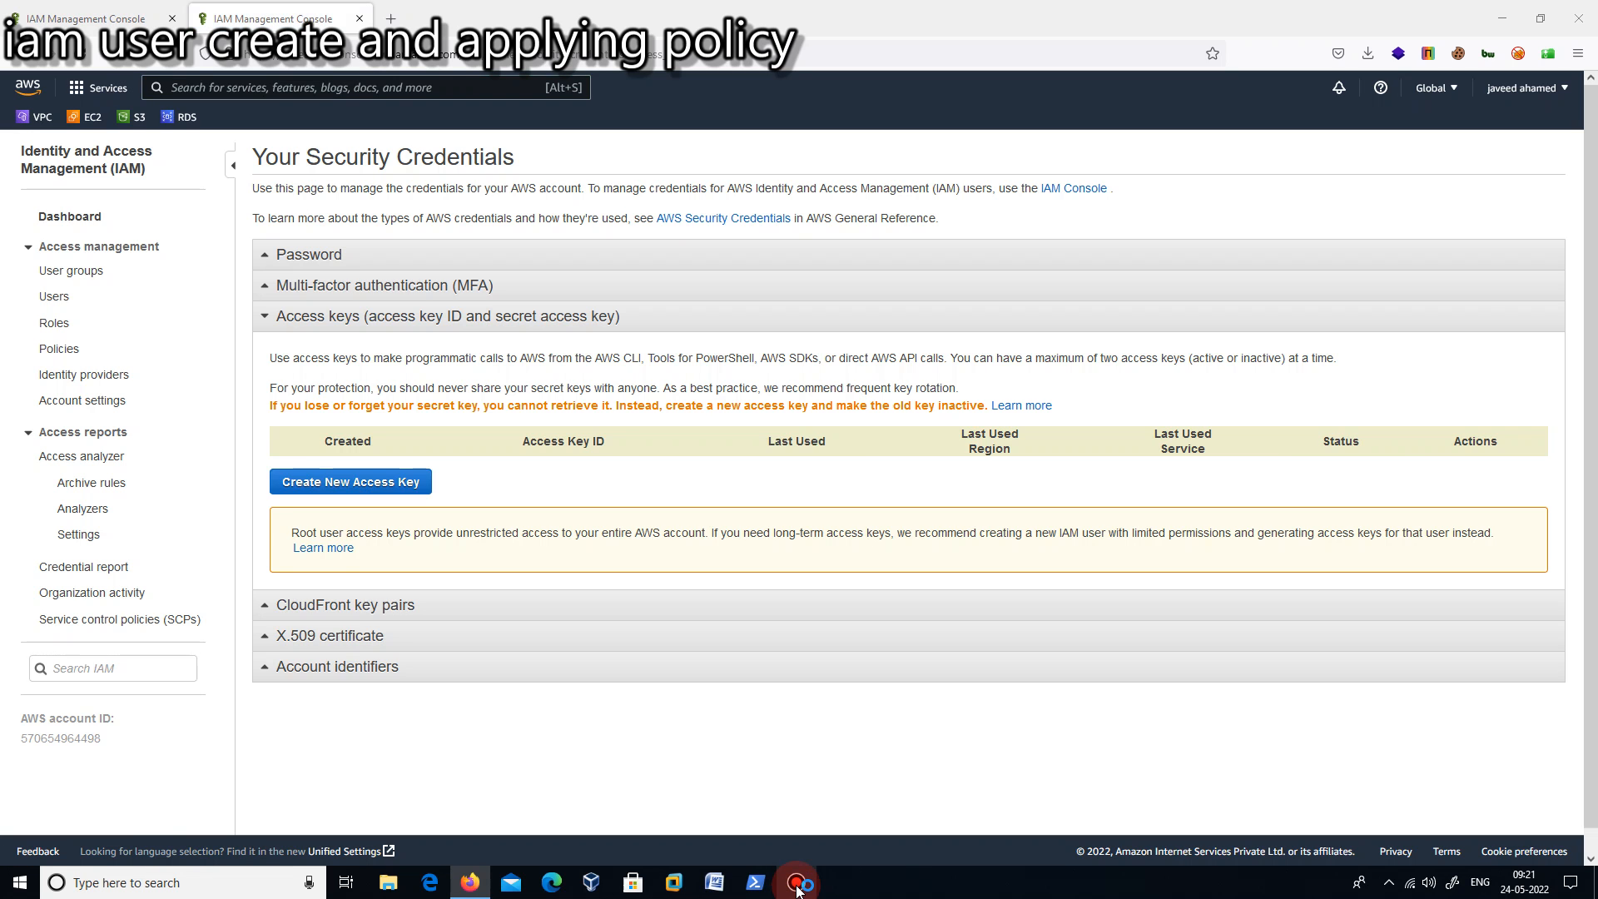
click(796, 884)
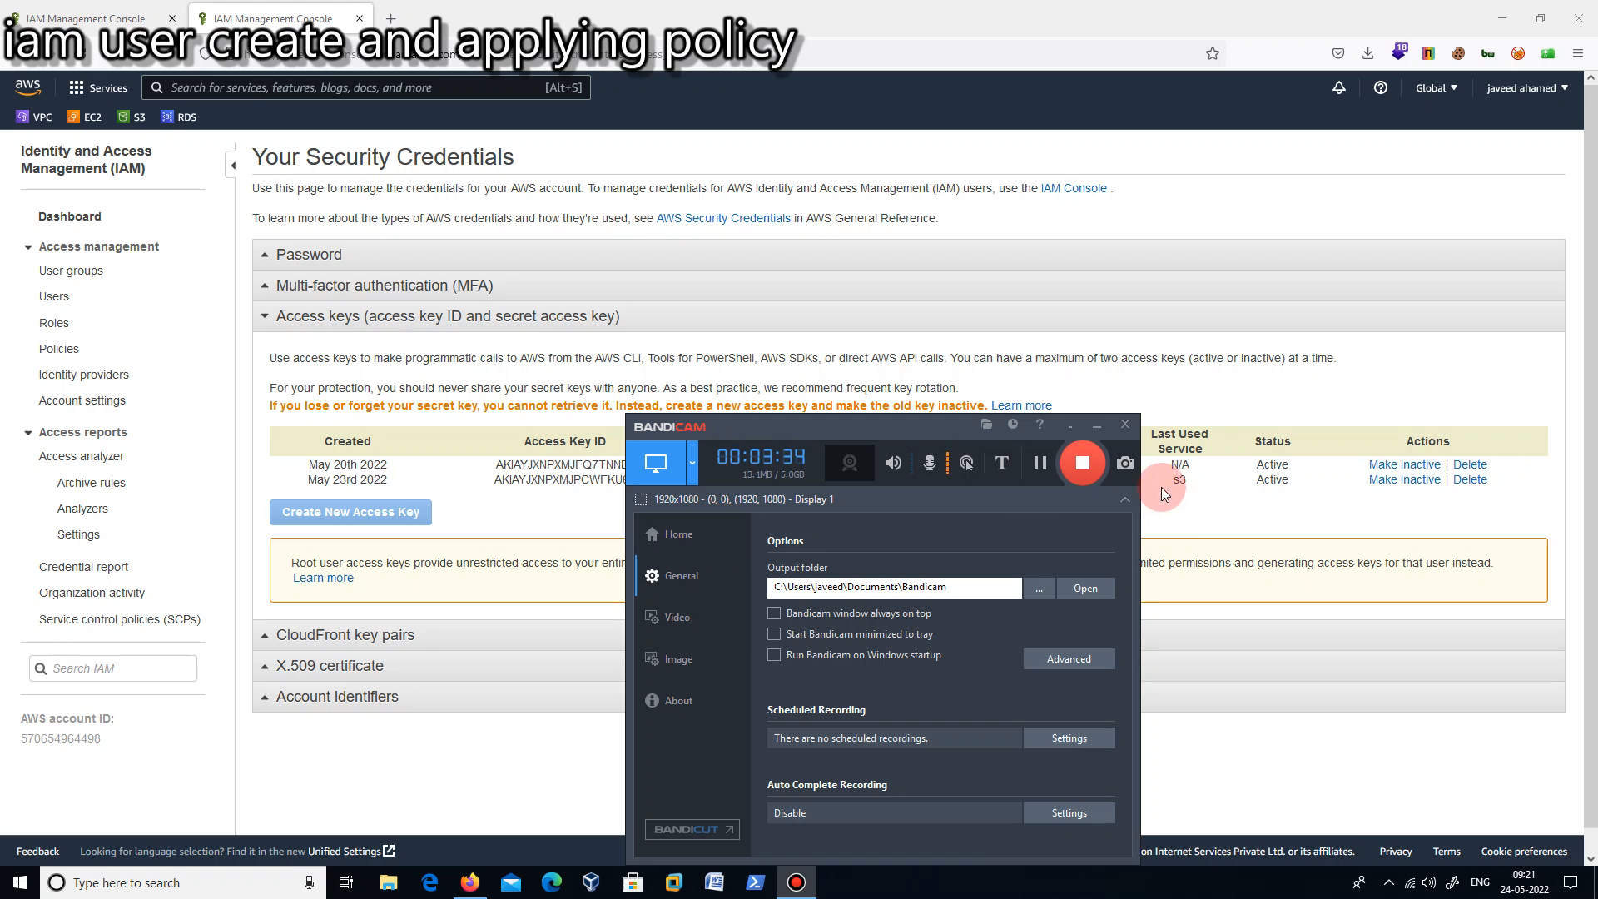
click(1097, 426)
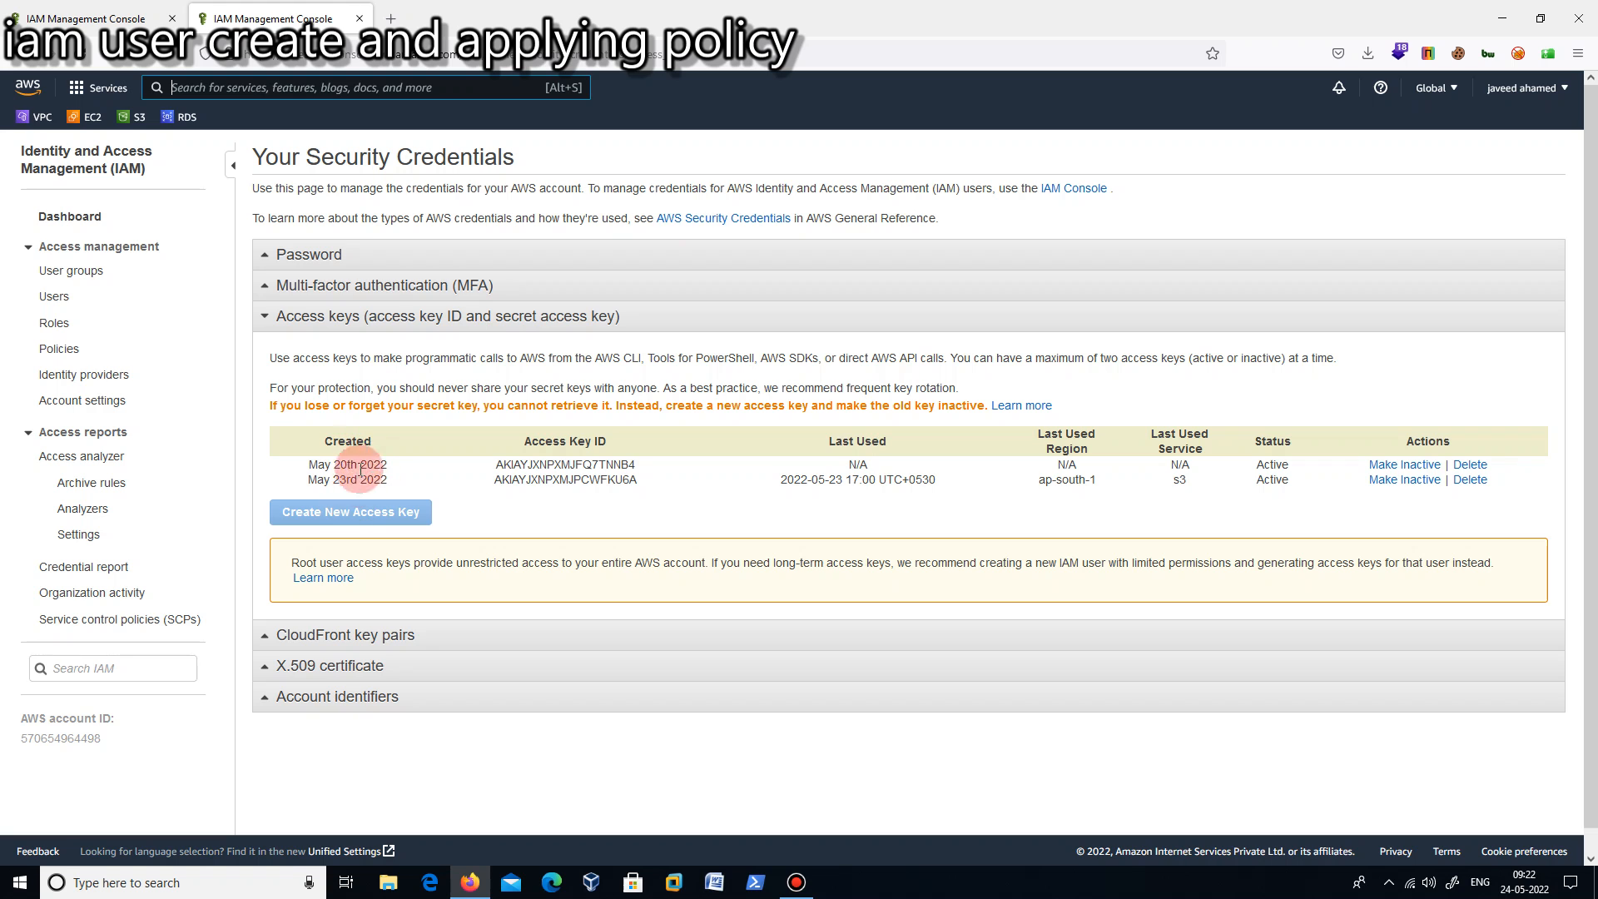
- Deactivate and permanently delete the root access key created on May 20th 2022, confirming the deletion with its access key ID
click(1415, 470)
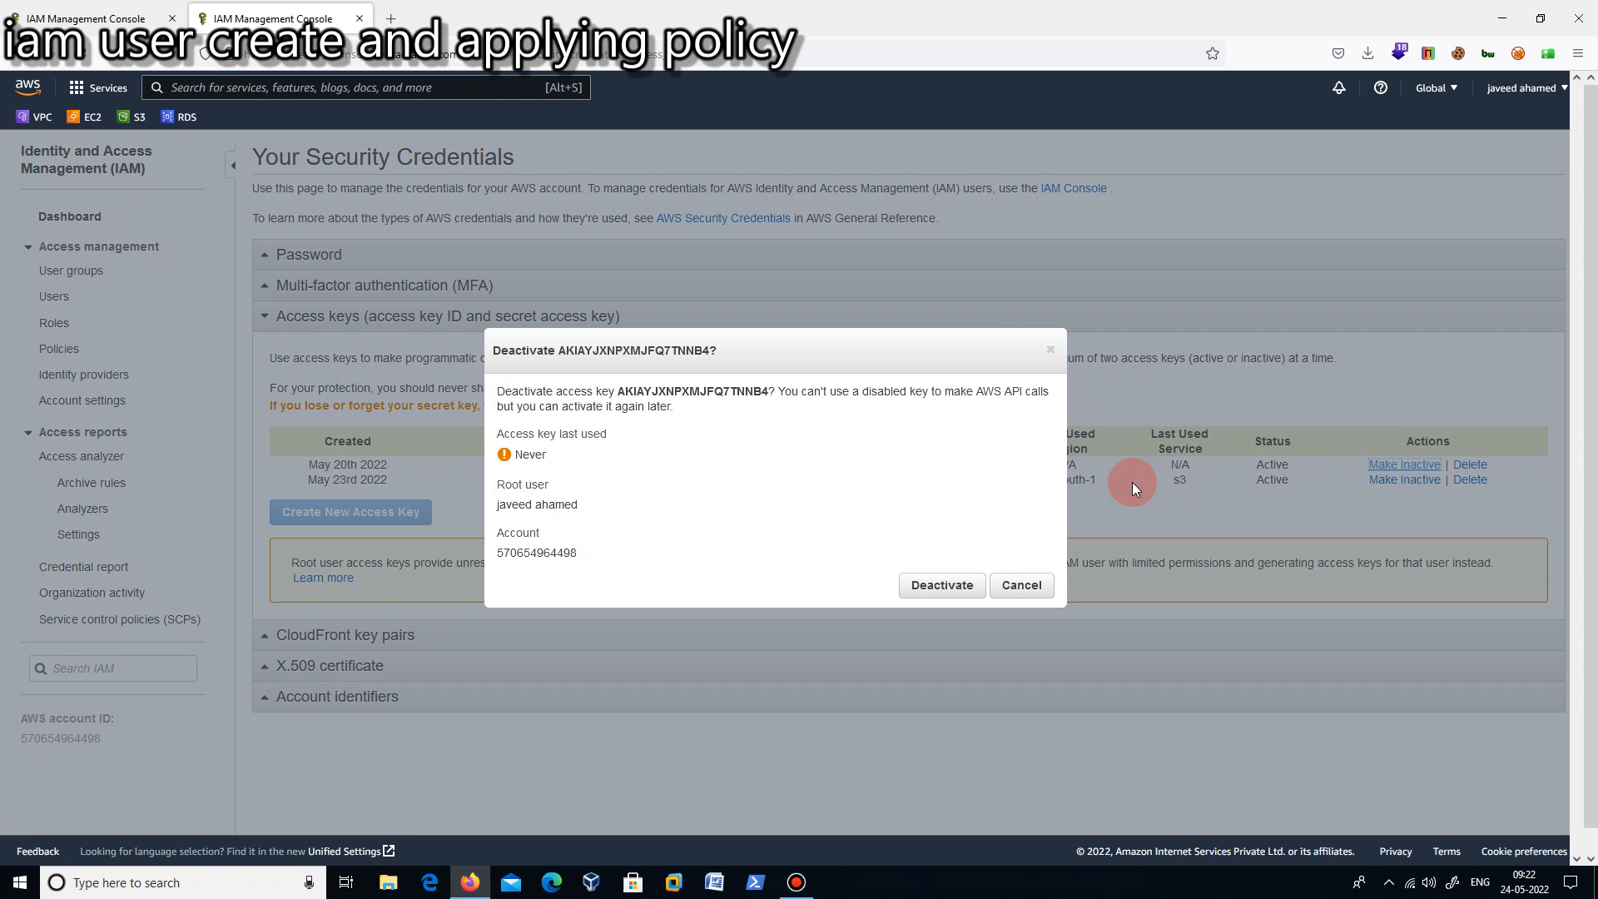
click(941, 585)
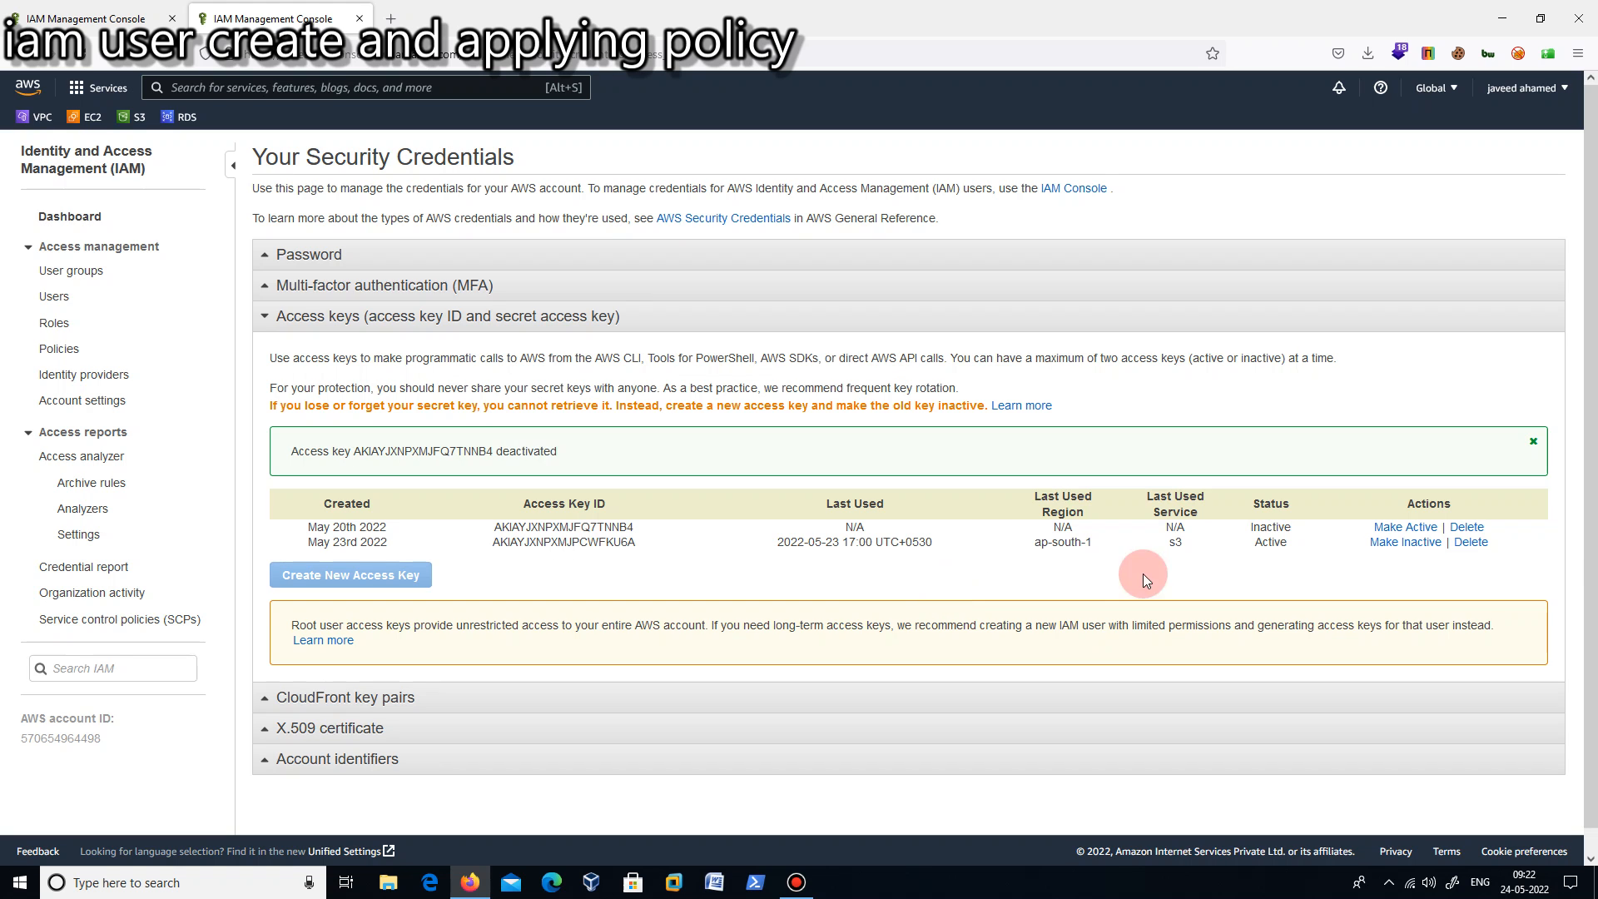
click(1468, 528)
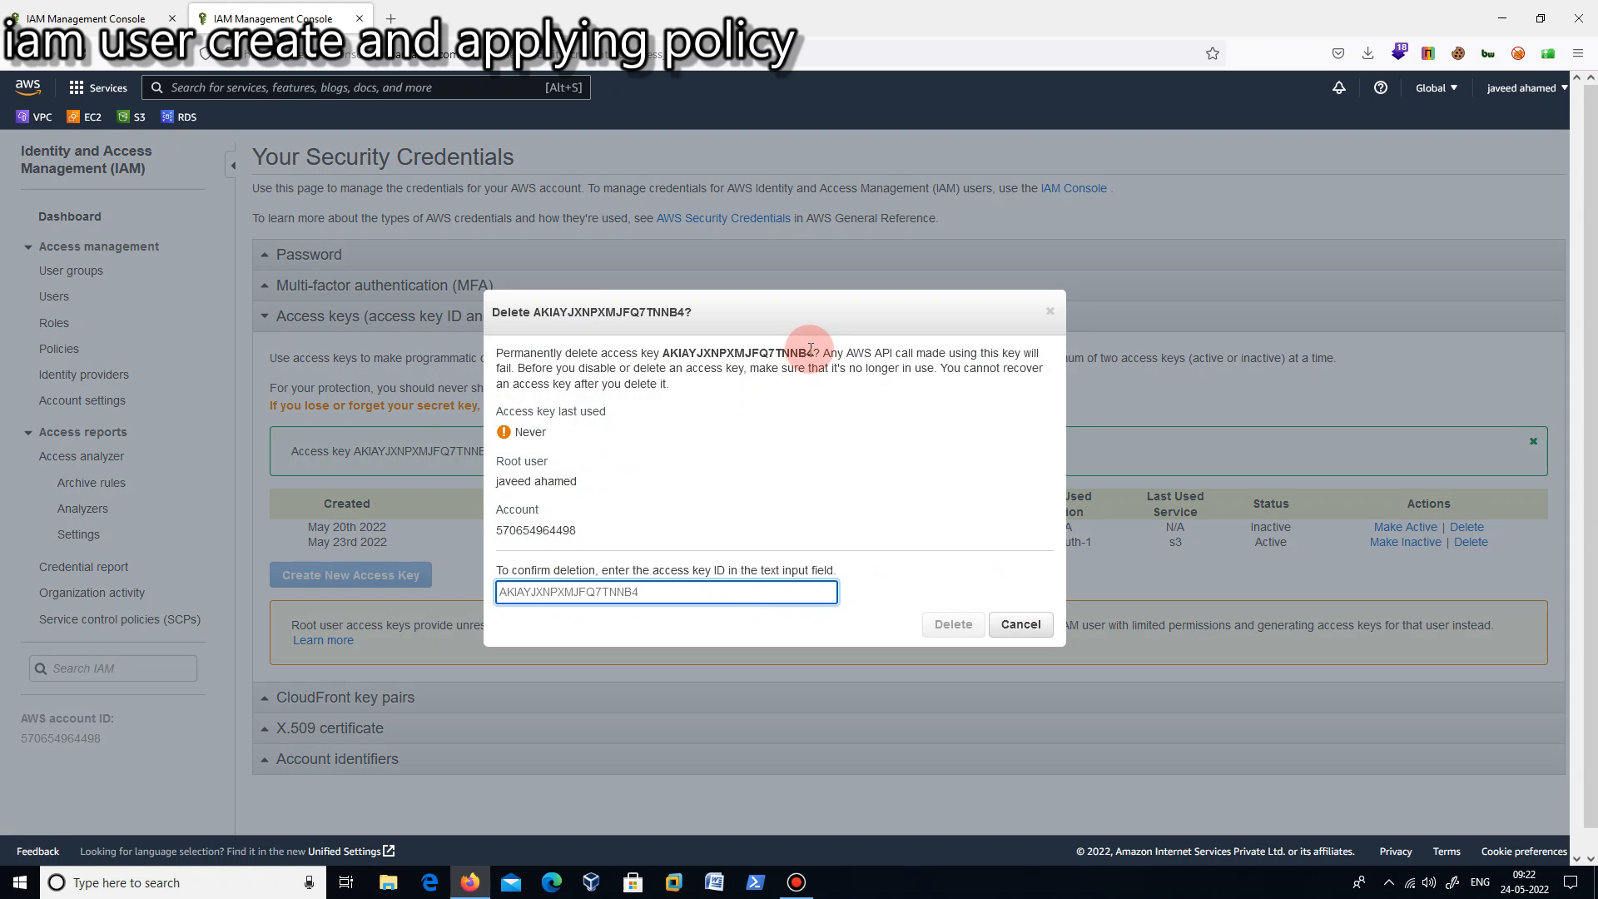
drag(814, 354, 664, 355)
right_click(670, 355)
click(699, 367)
click(599, 593)
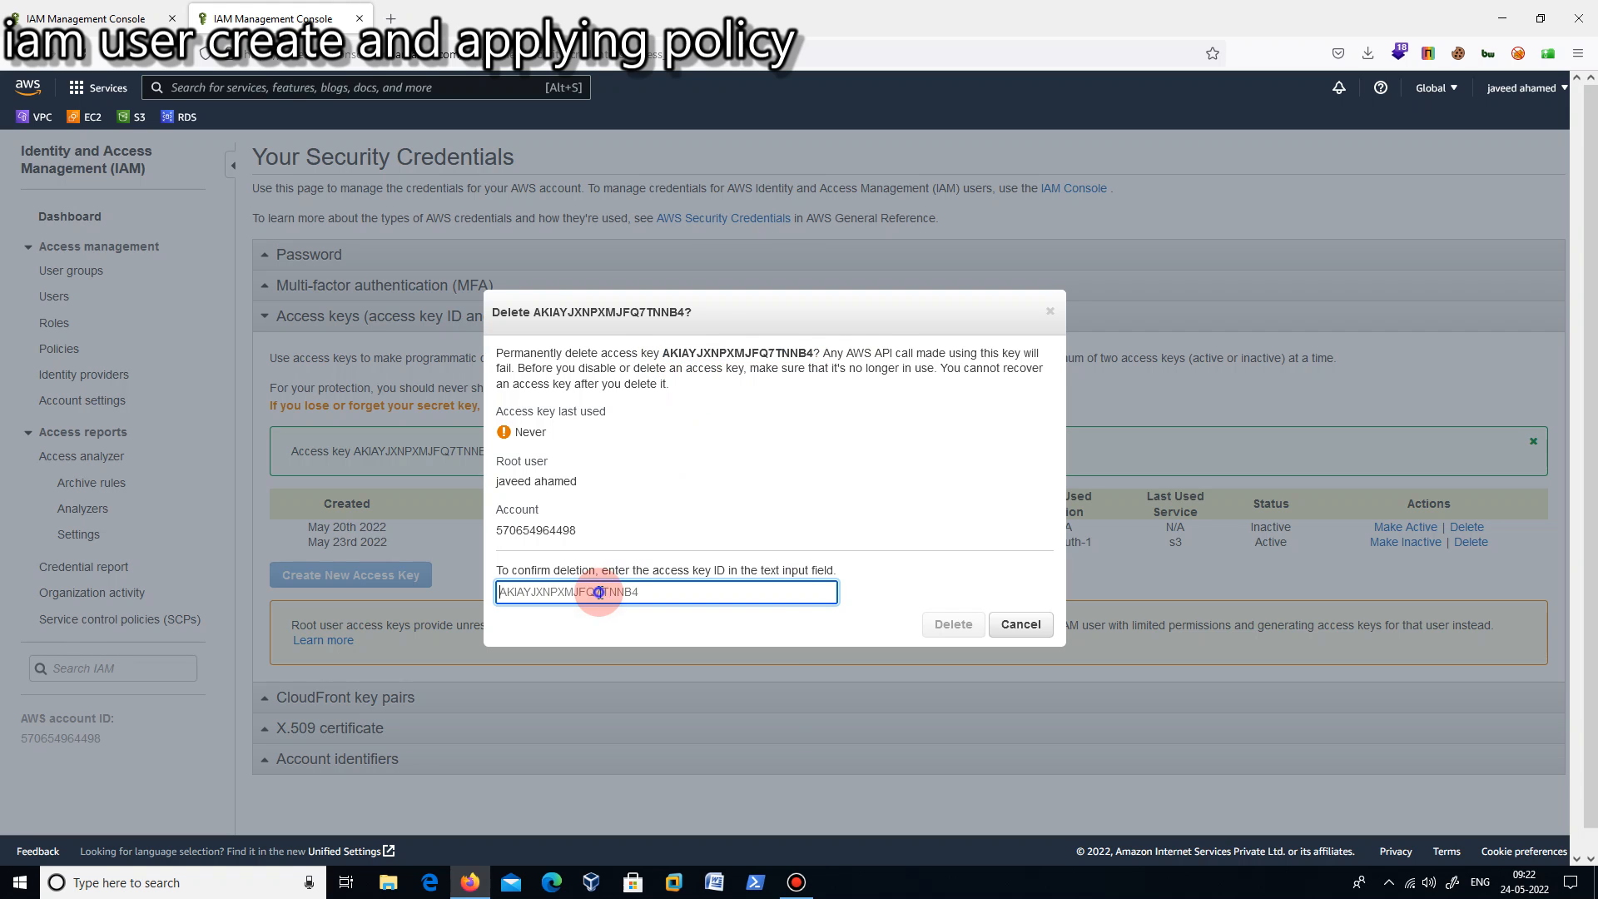
right_click(599, 592)
click(661, 718)
click(943, 629)
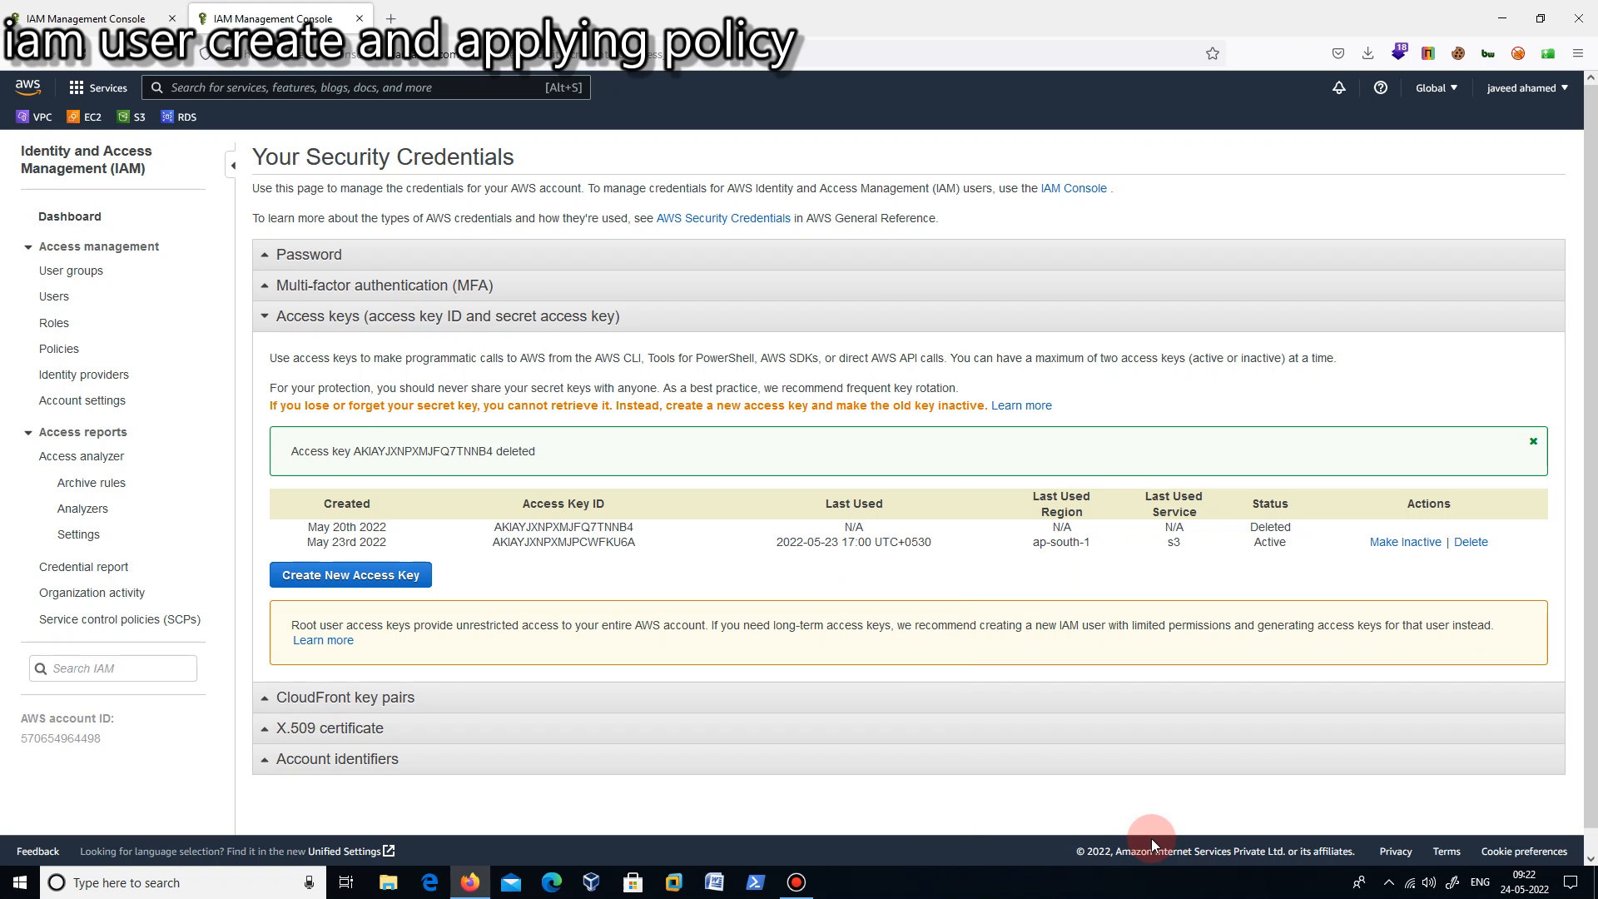
- Create a new root user access key and download its key file
click(350, 583)
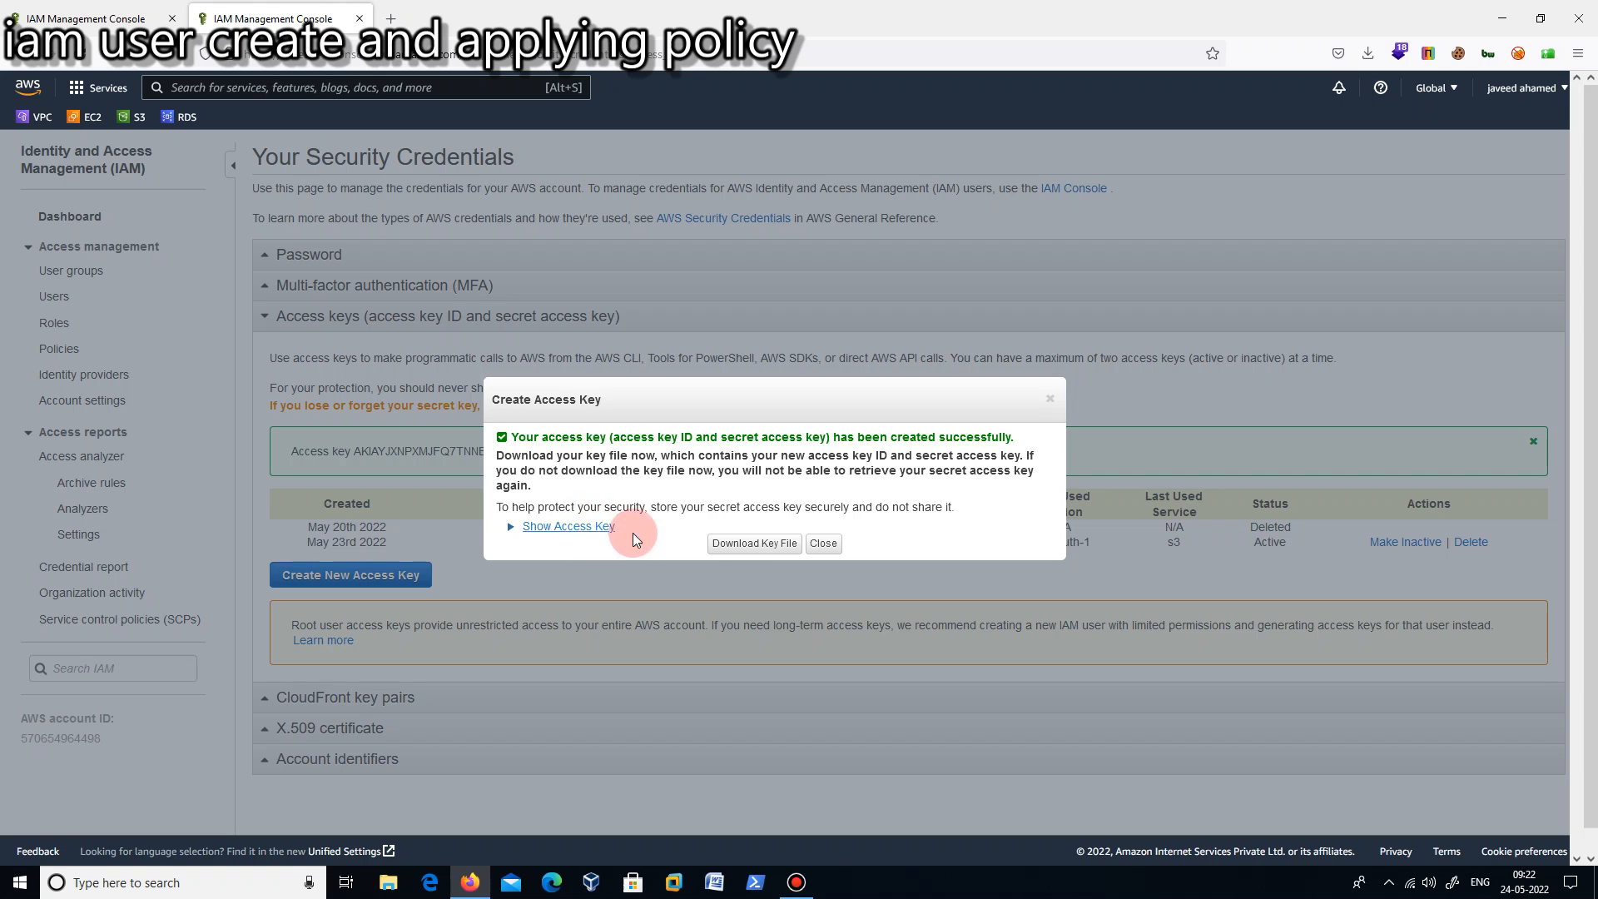
click(755, 546)
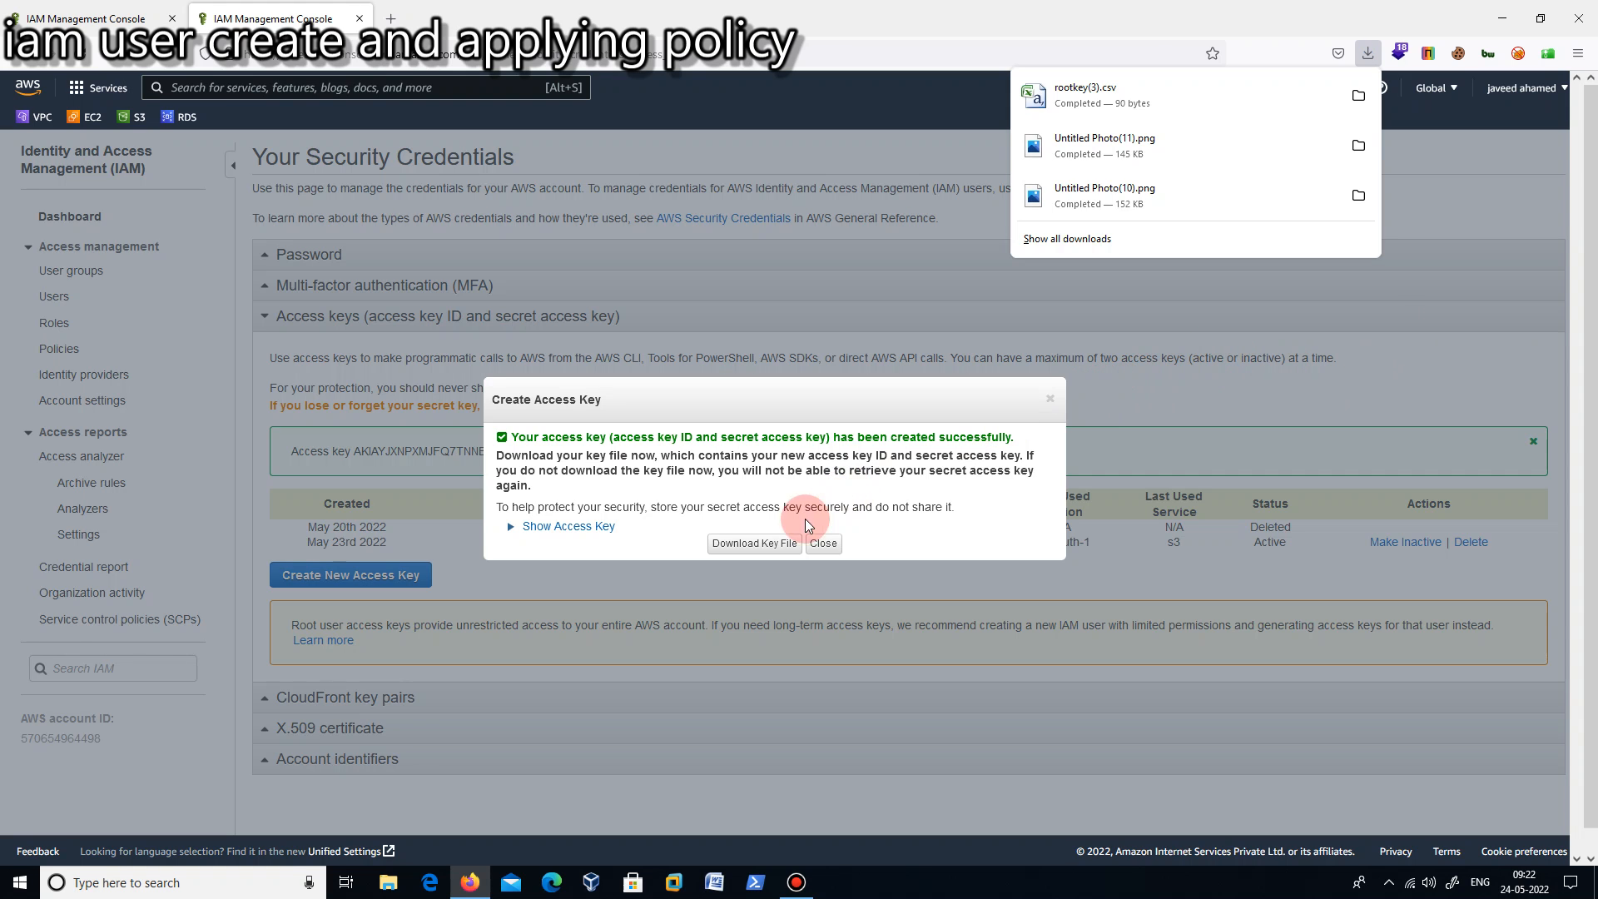
click(823, 544)
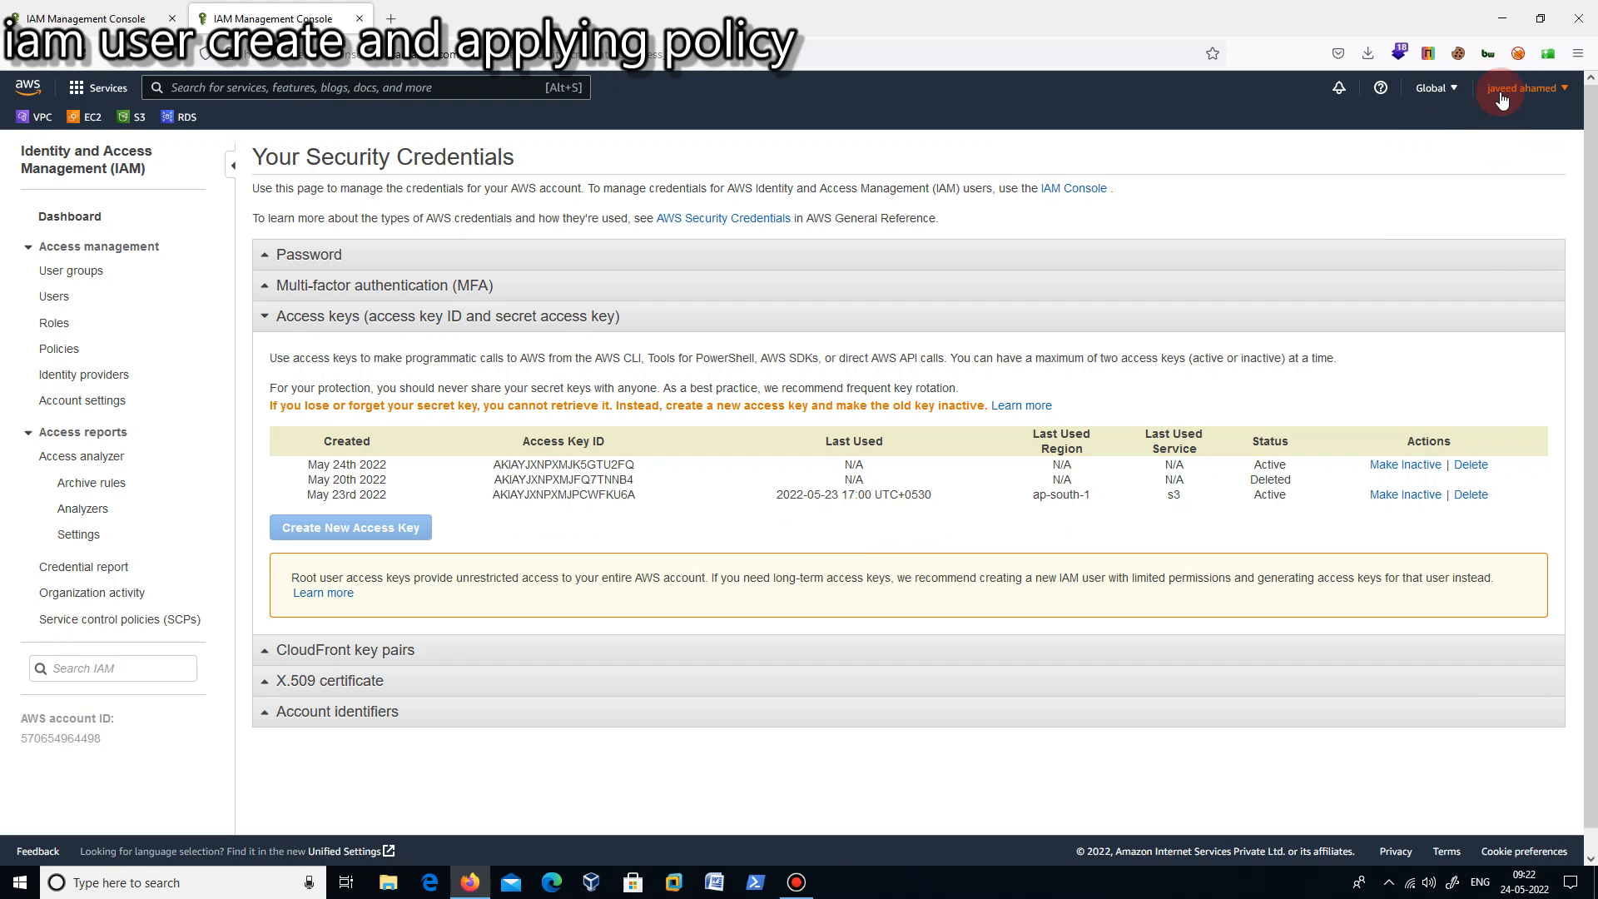
- Check the browser's full download history for the downloaded key file and return to the security credentials page
click(1581, 54)
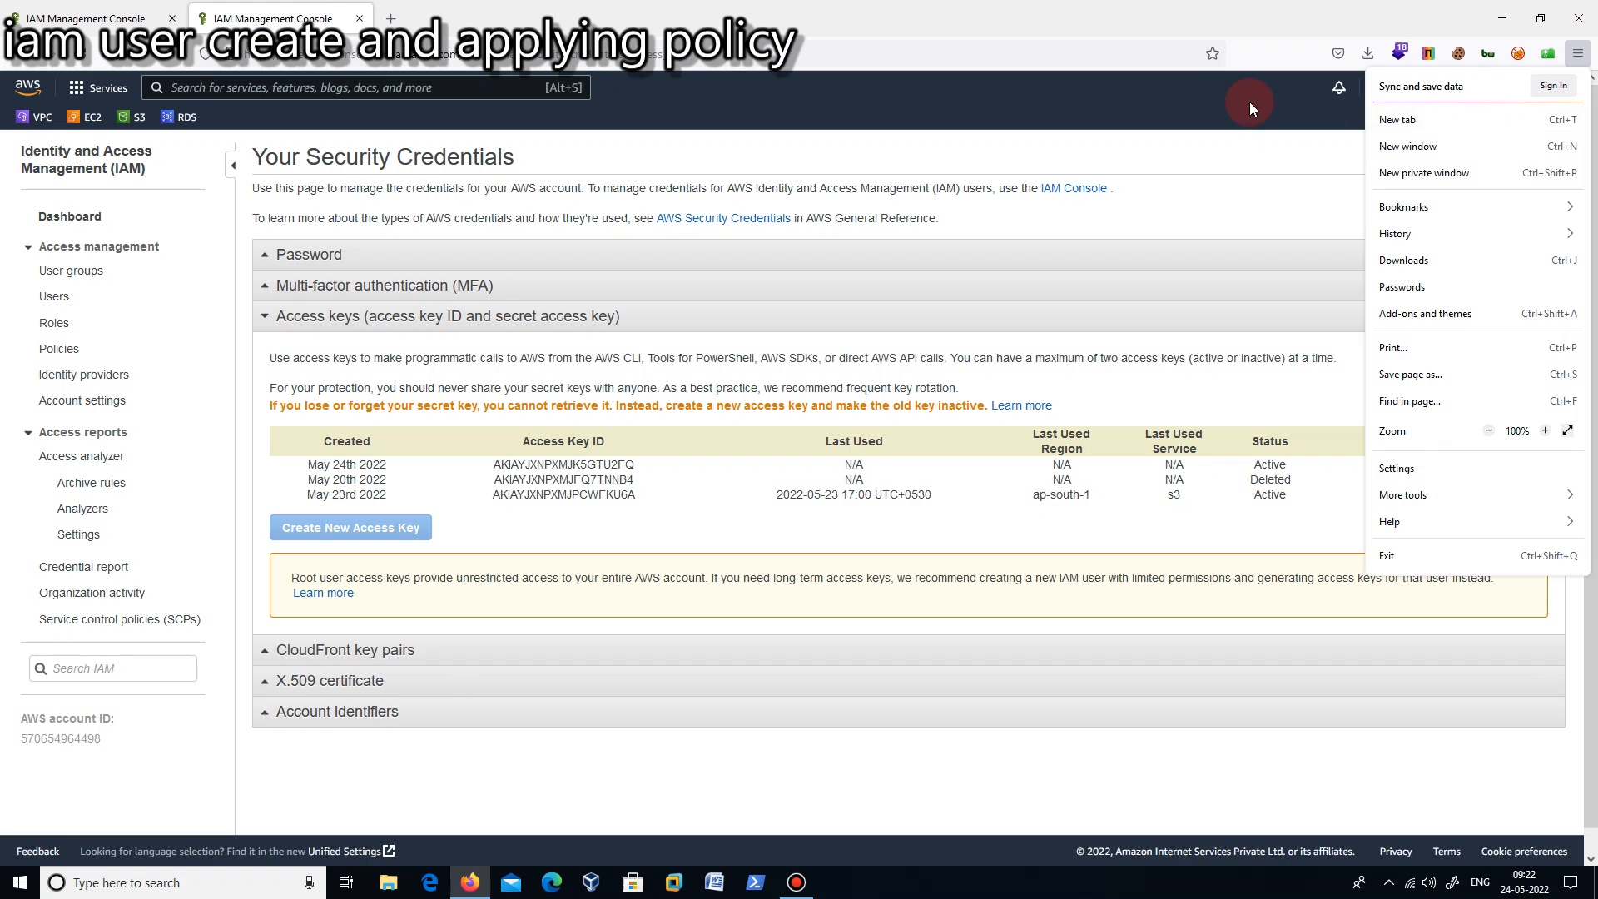
click(1272, 195)
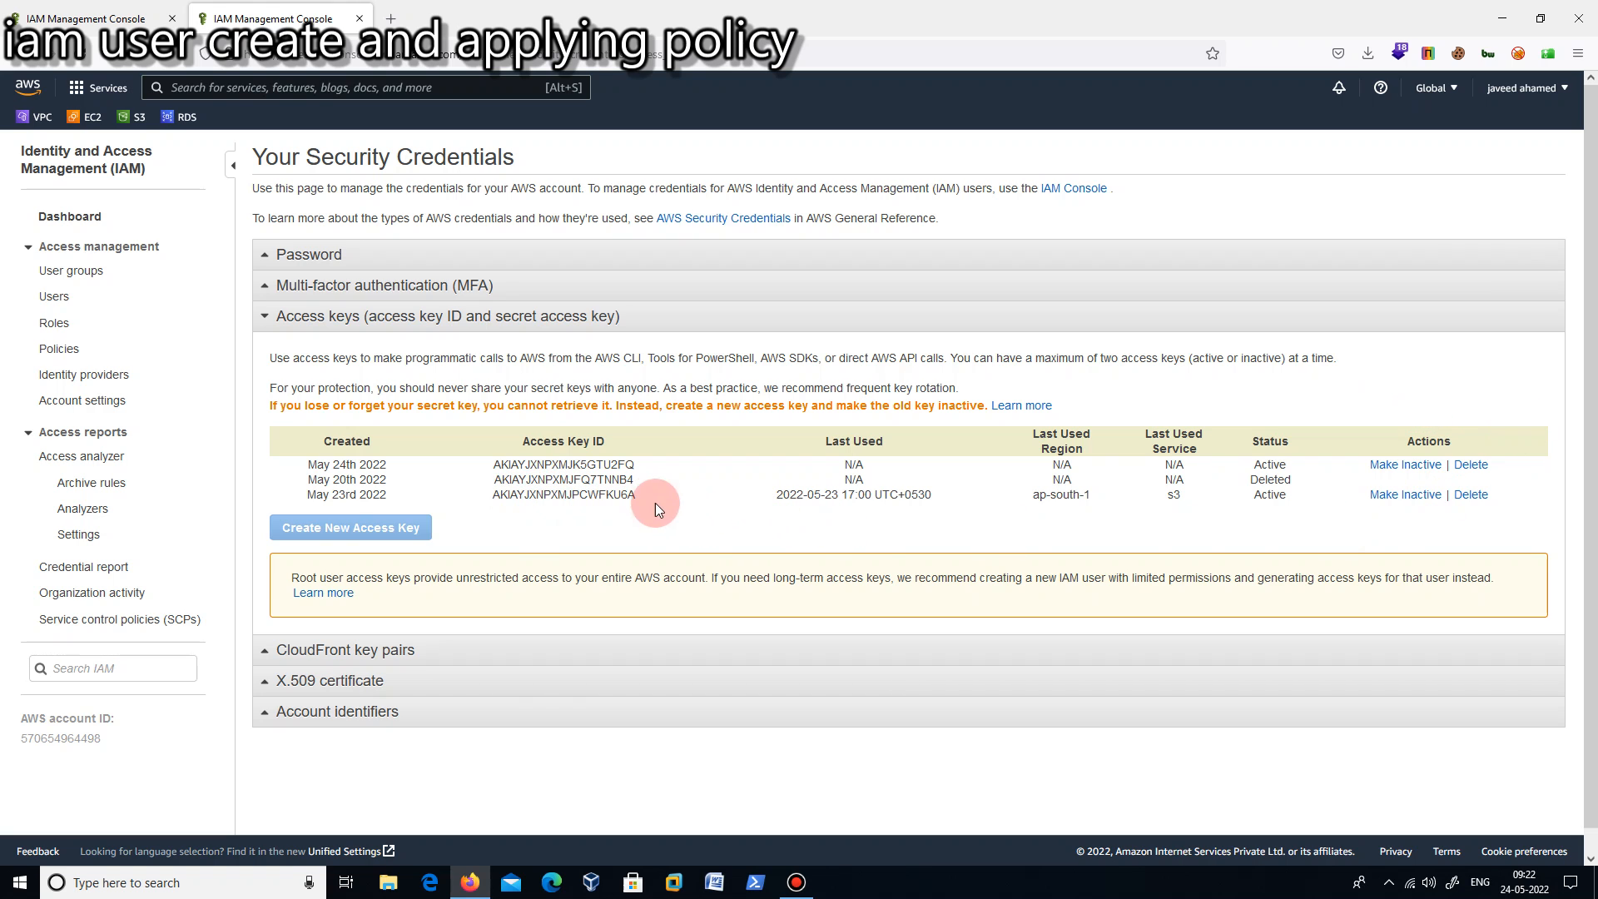
click(1579, 54)
click(1420, 261)
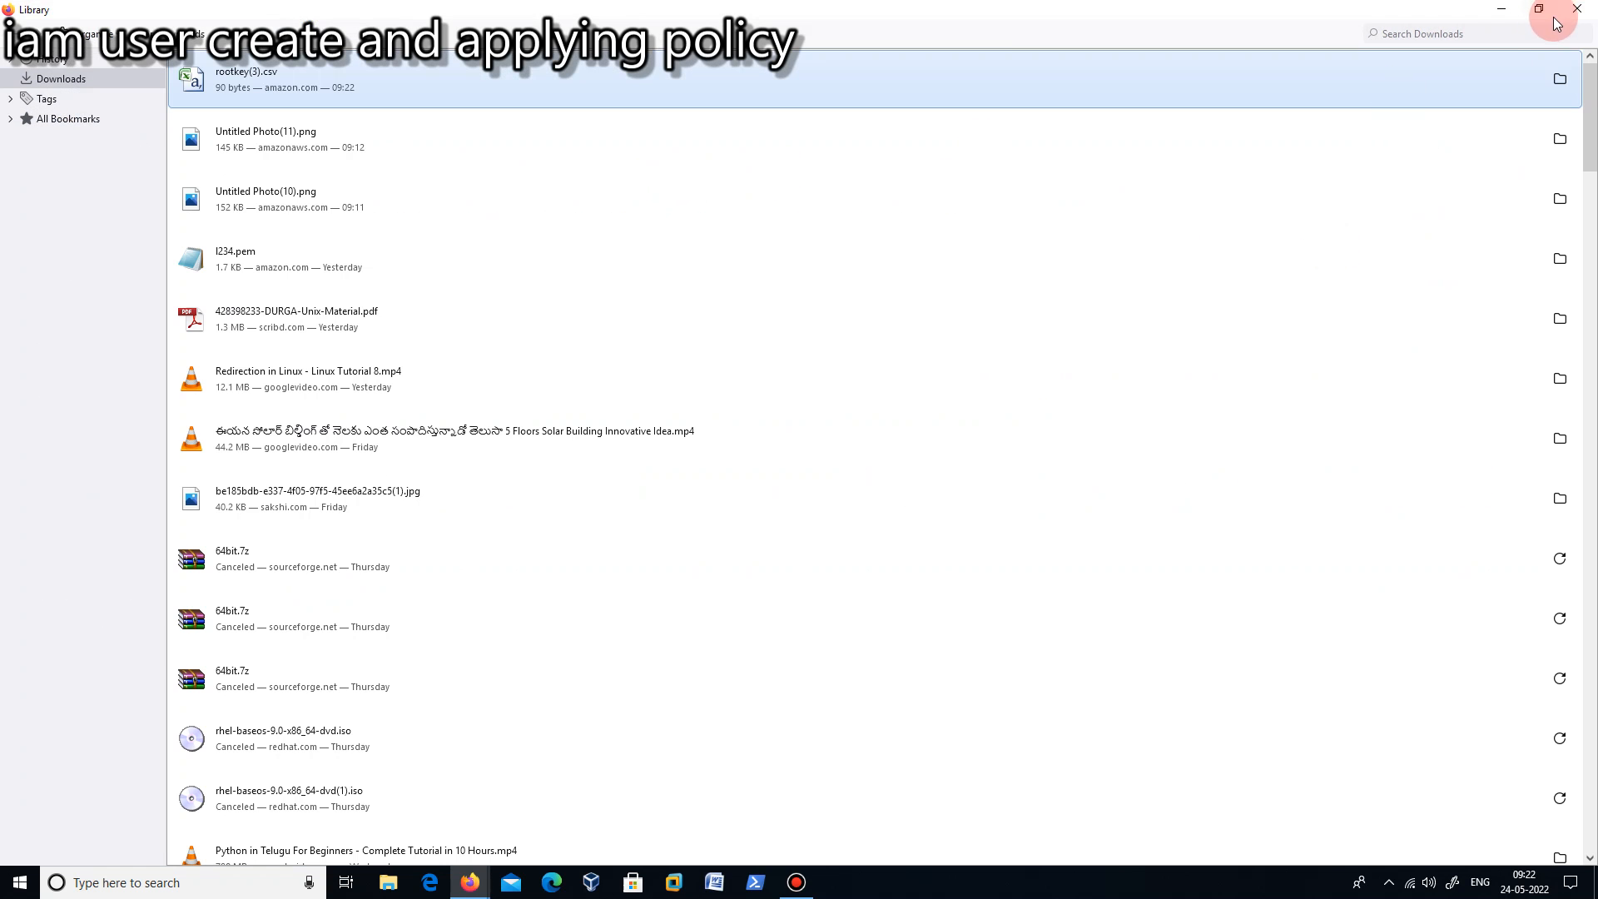
click(1579, 15)
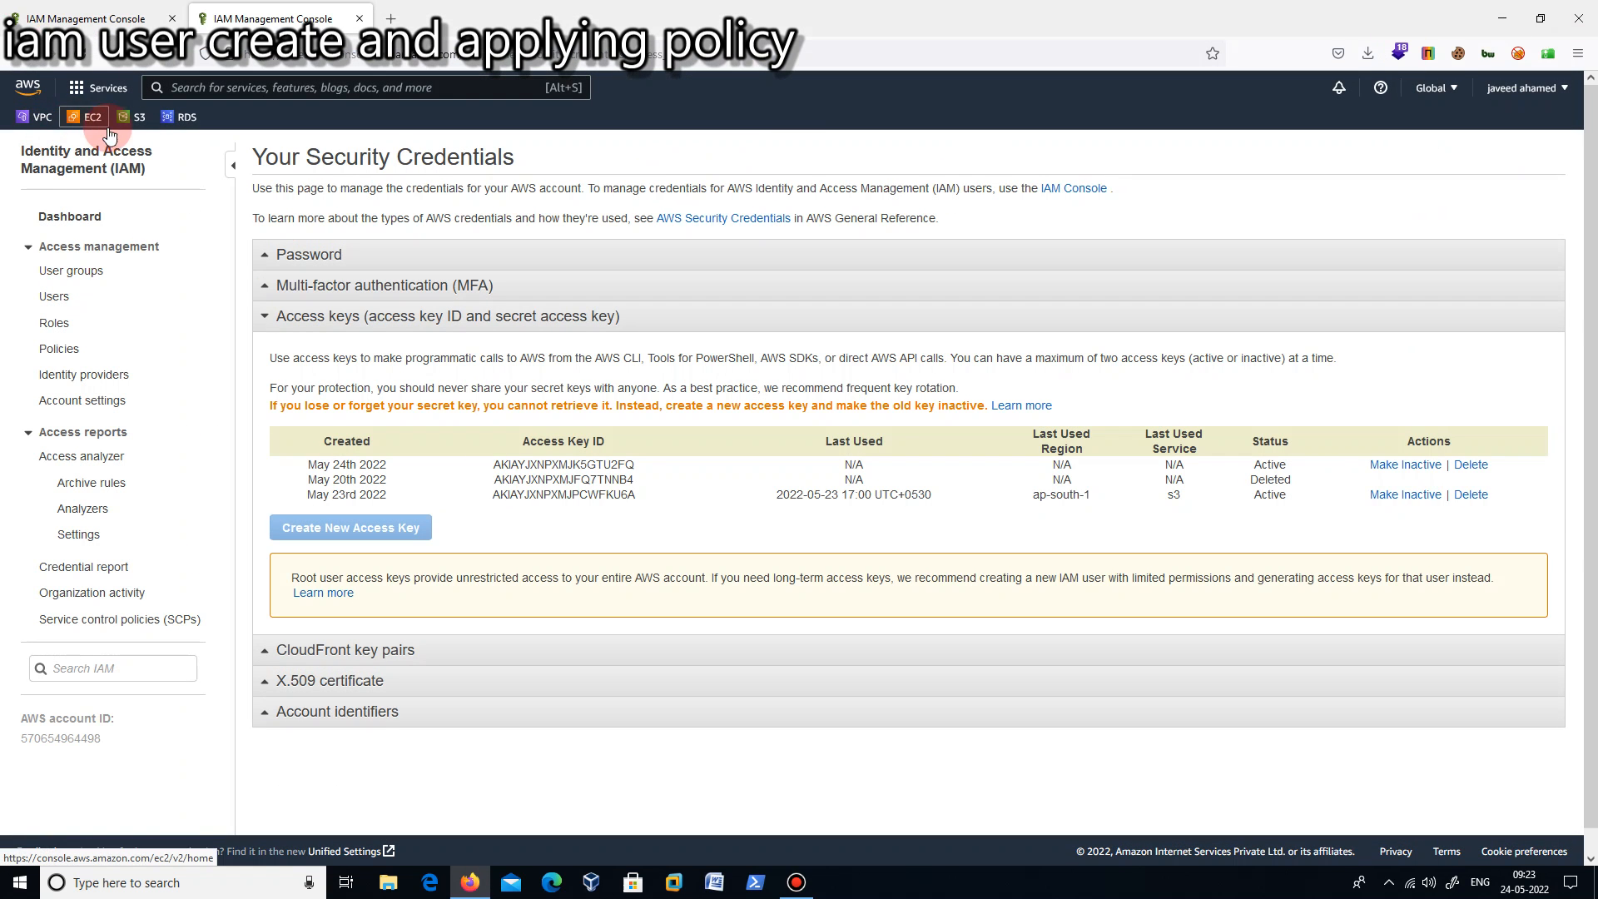
- Open the list of IAM users
click(54, 298)
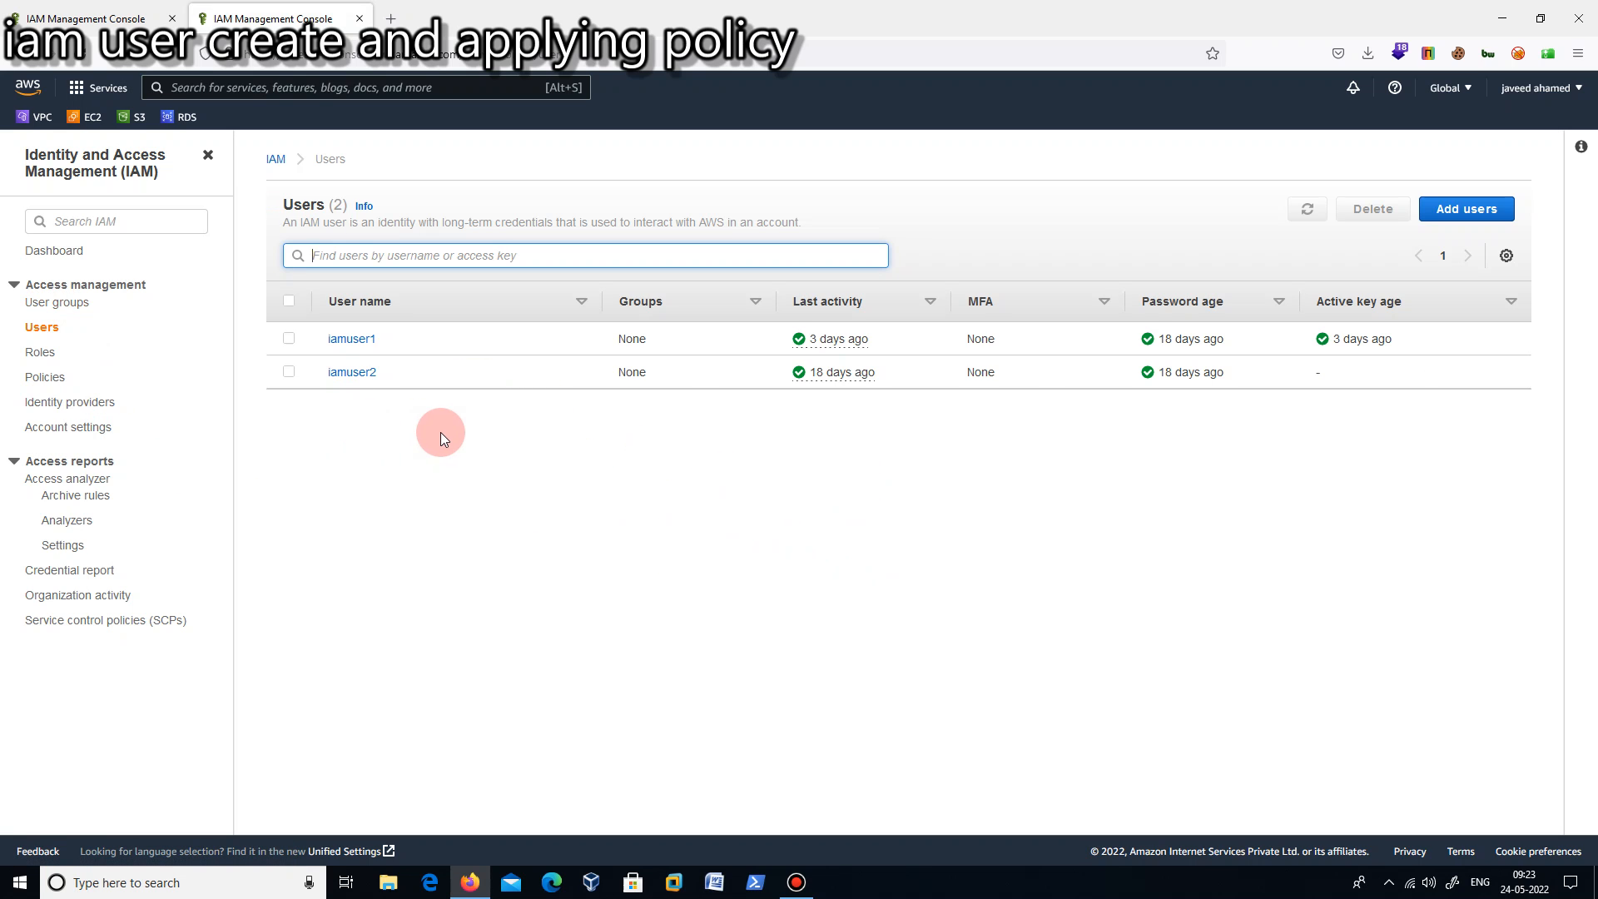
- Try to delete the user iamuser1, entering its user name as the deletion confirmation
click(289, 338)
click(1372, 209)
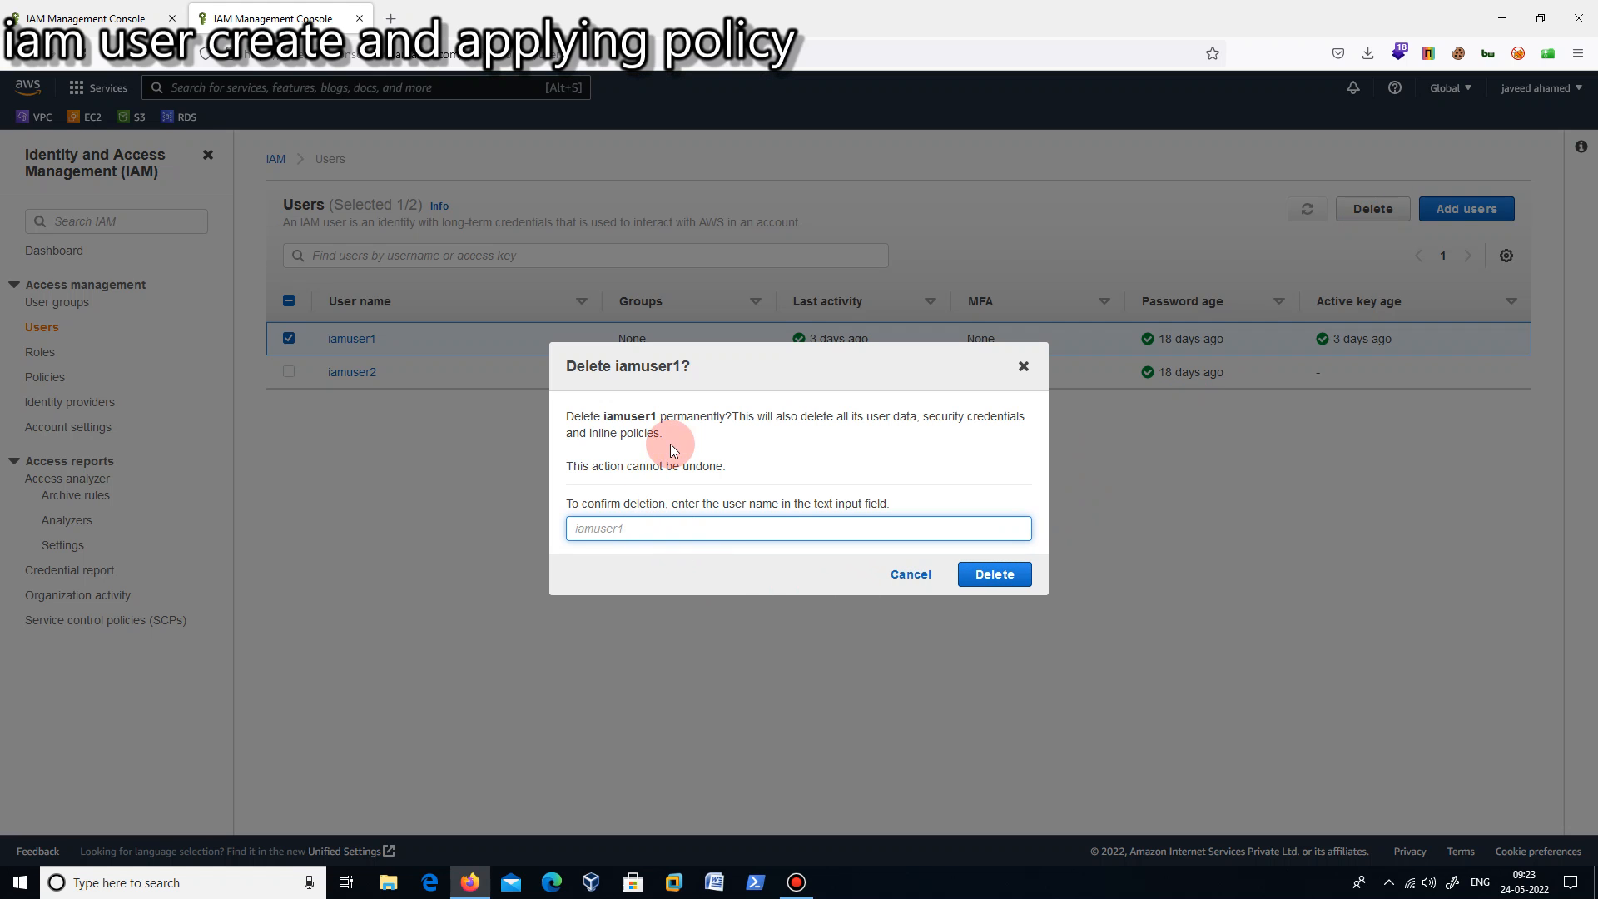
drag(658, 416, 601, 416)
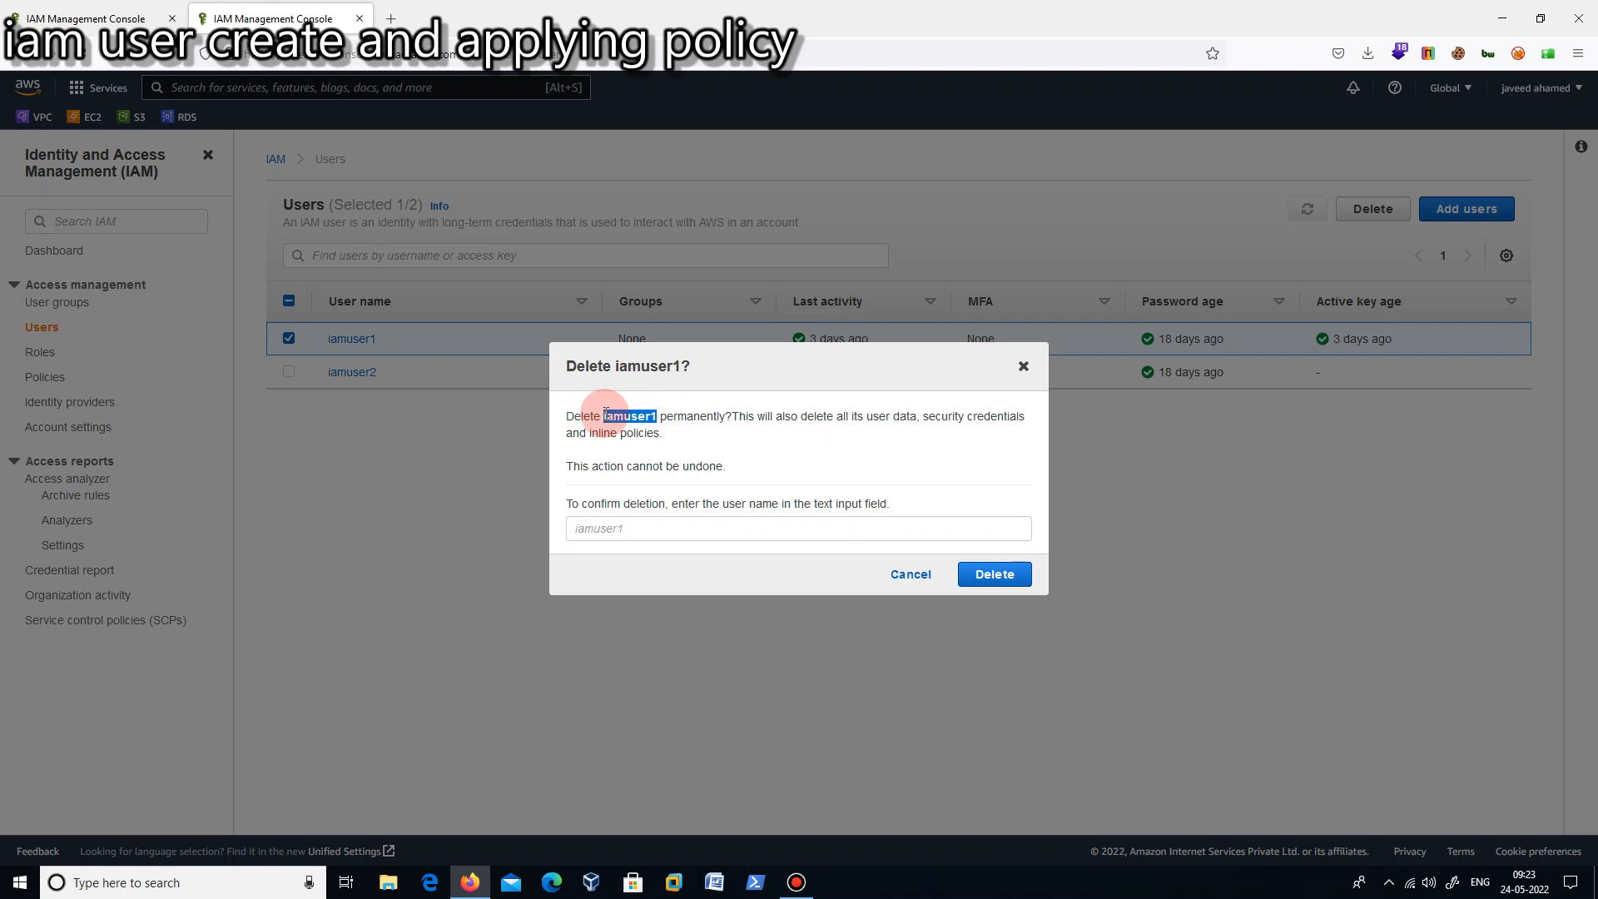
right_click(604, 416)
click(627, 432)
click(624, 528)
right_click(625, 527)
click(667, 649)
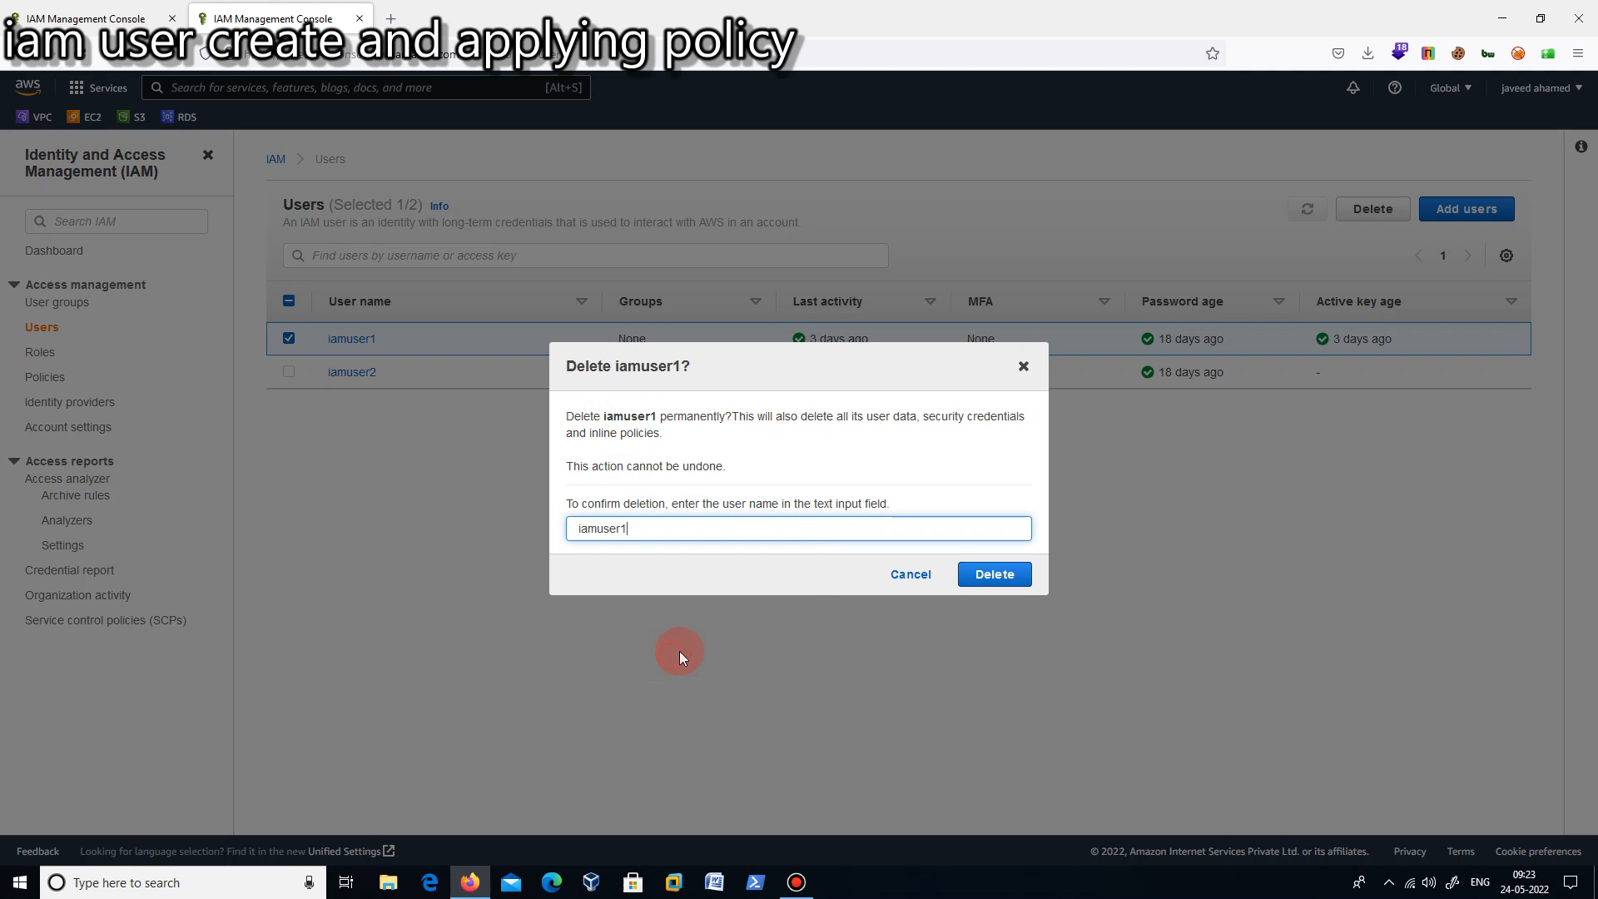
click(1013, 583)
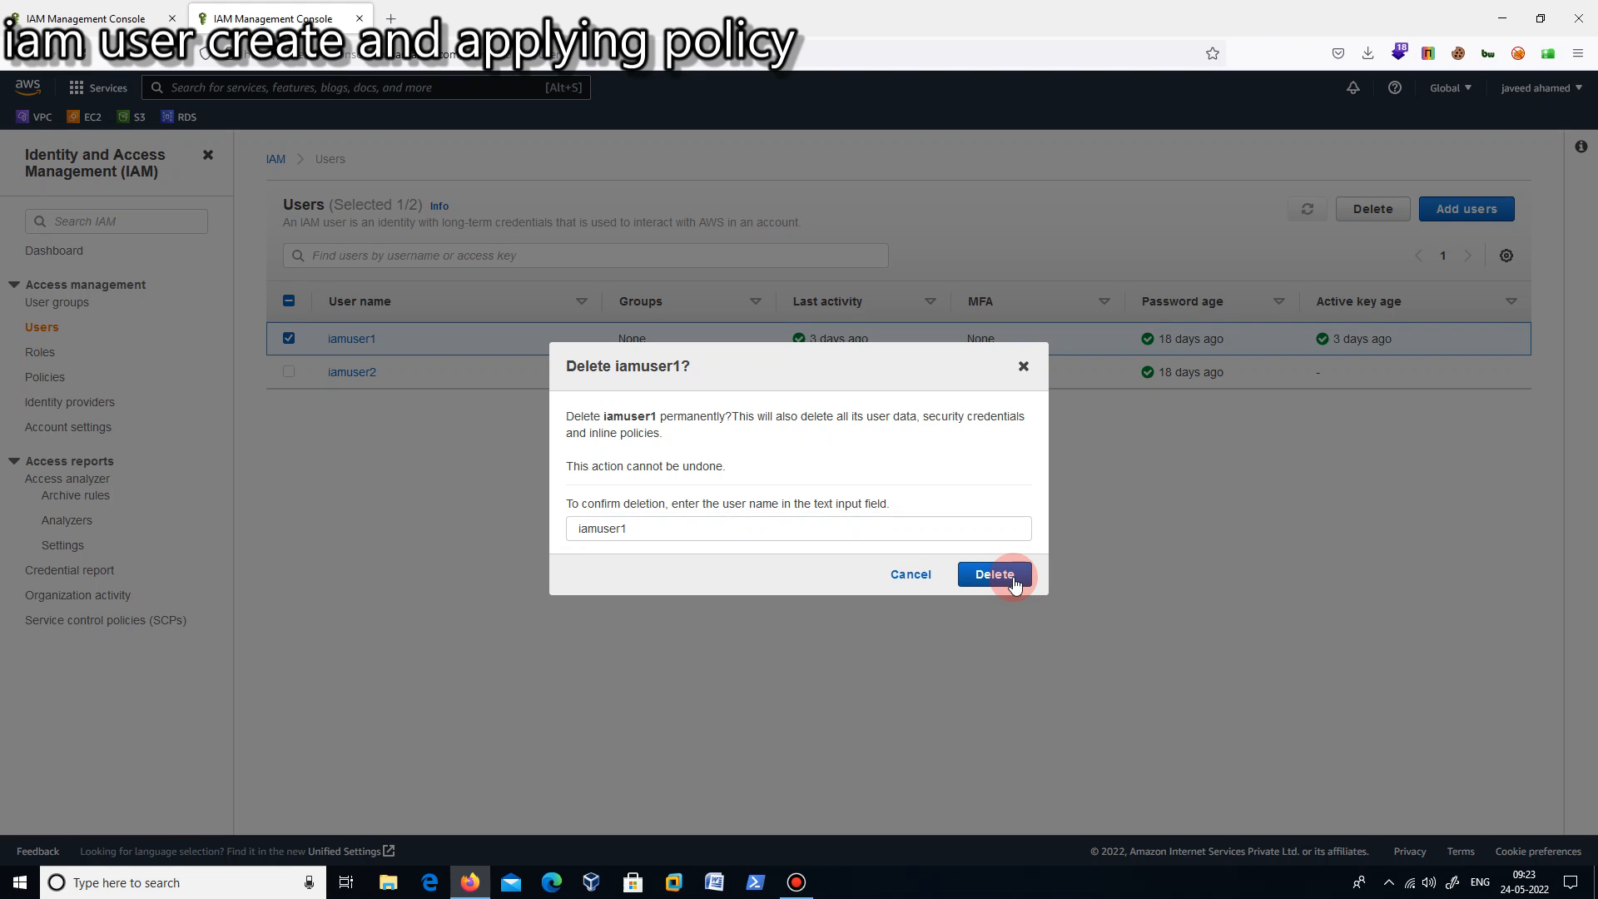
- Retry the deletion of iamuser1 after rechecking the confirmation name, and dismiss the deletion dialog
click(641, 528)
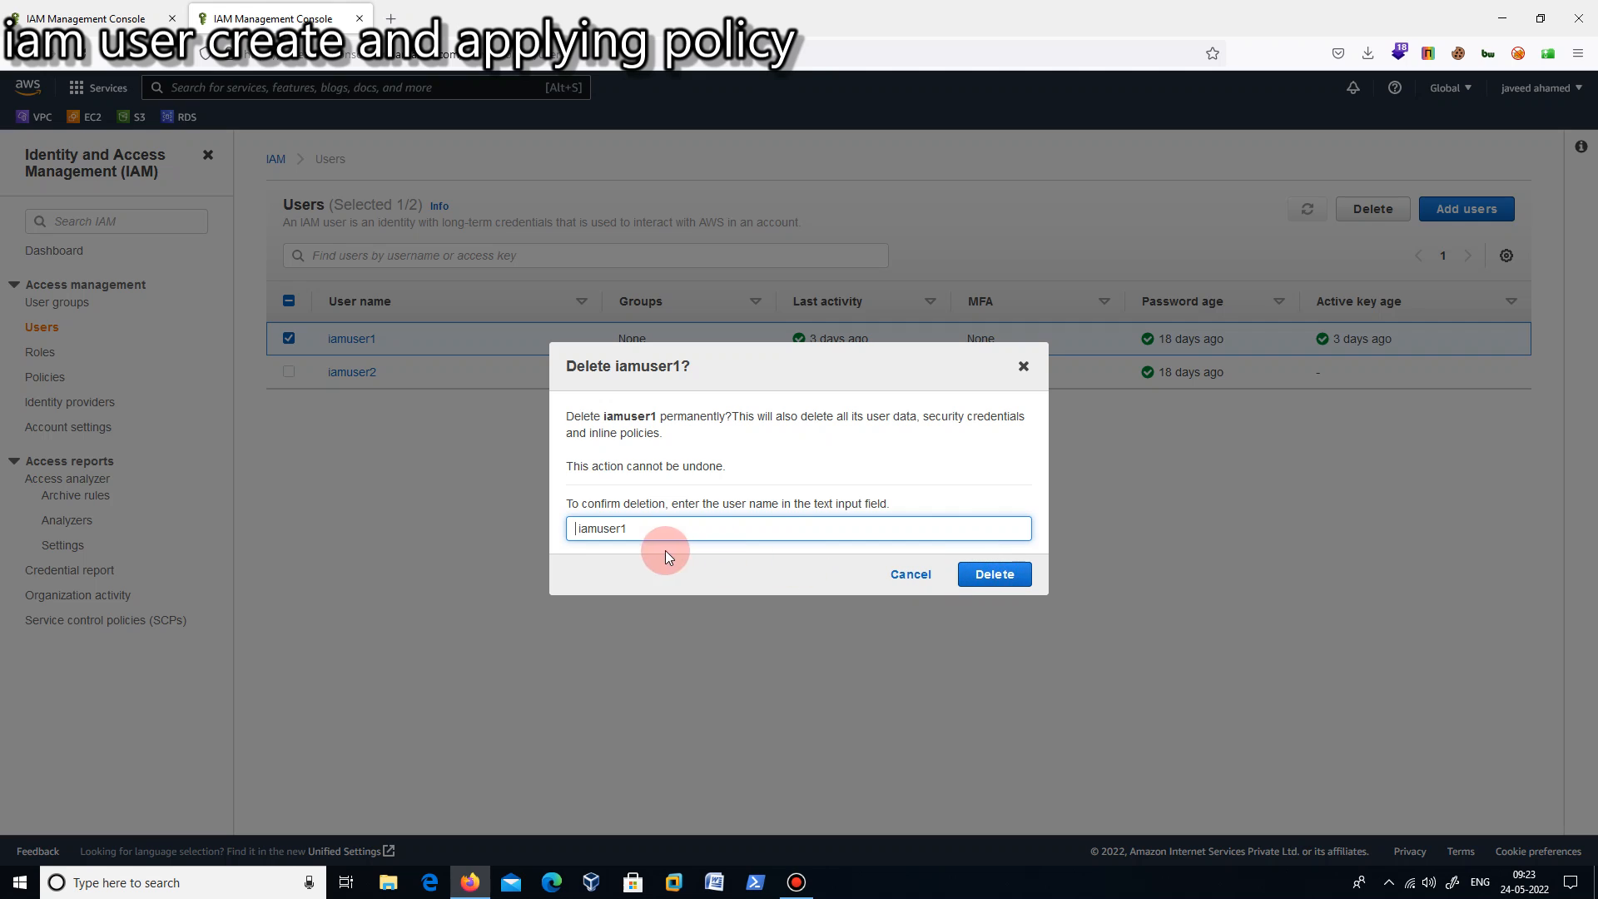
click(988, 576)
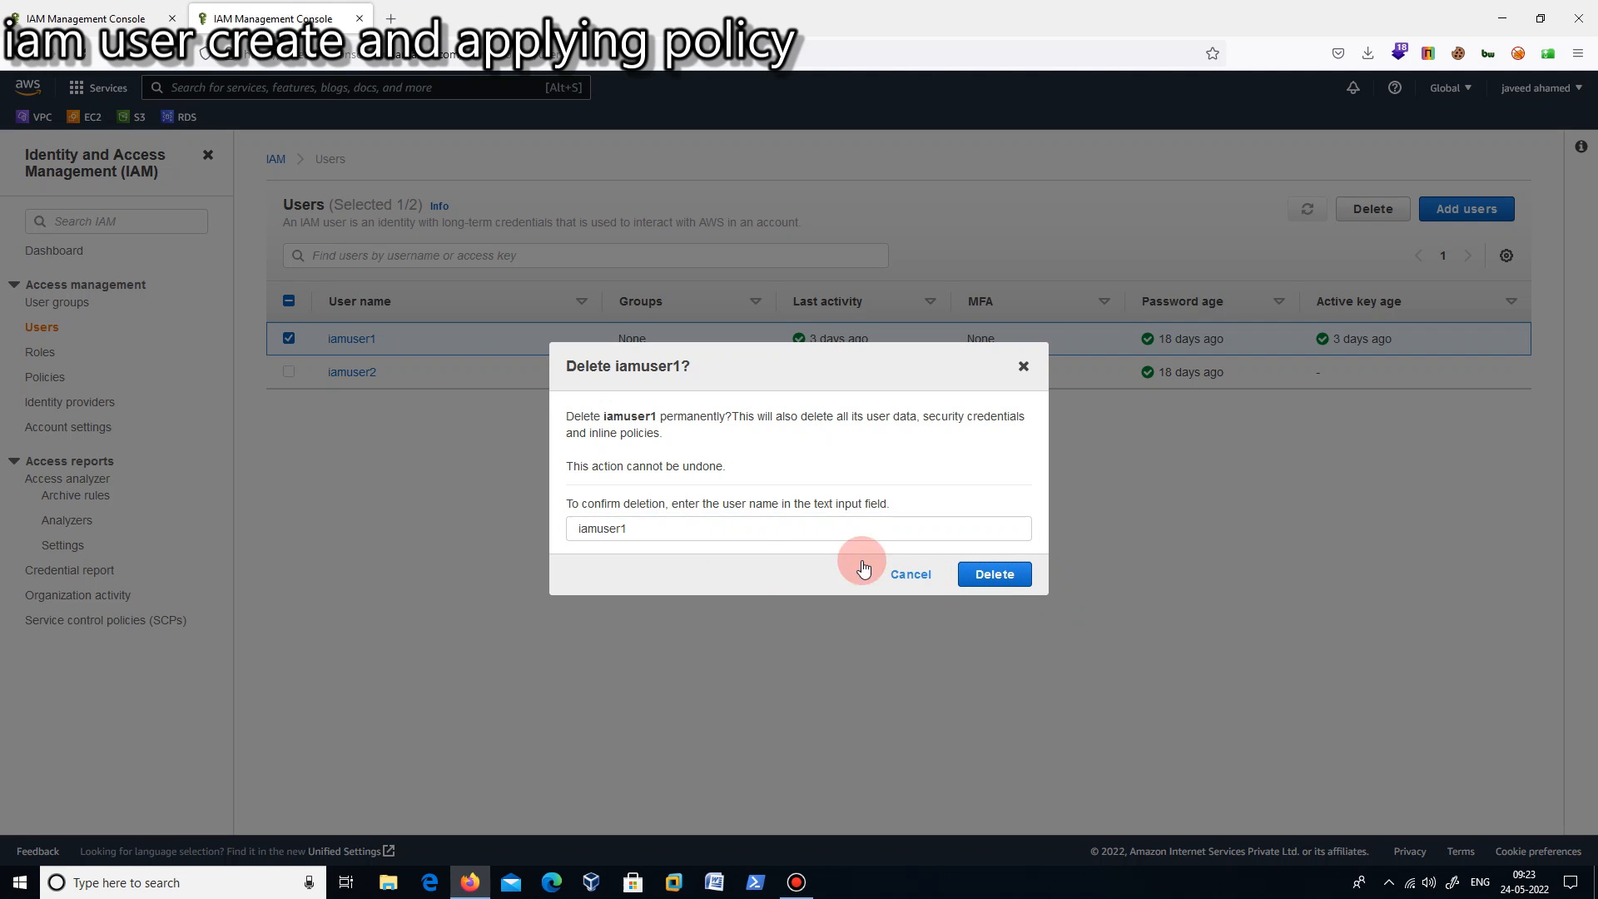
click(651, 537)
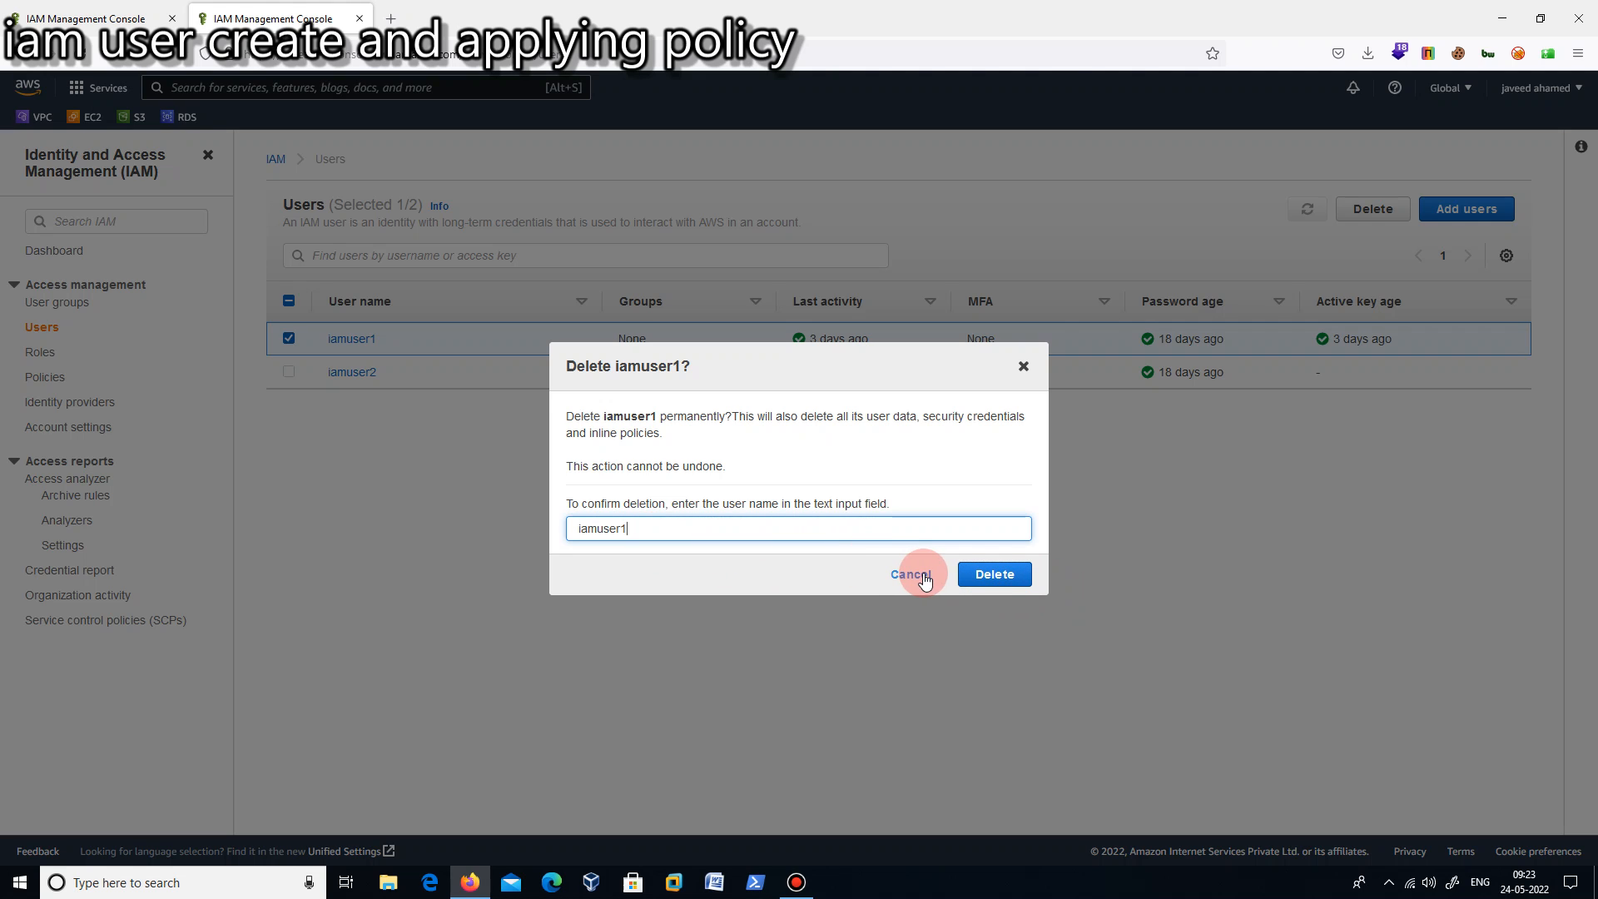
click(987, 583)
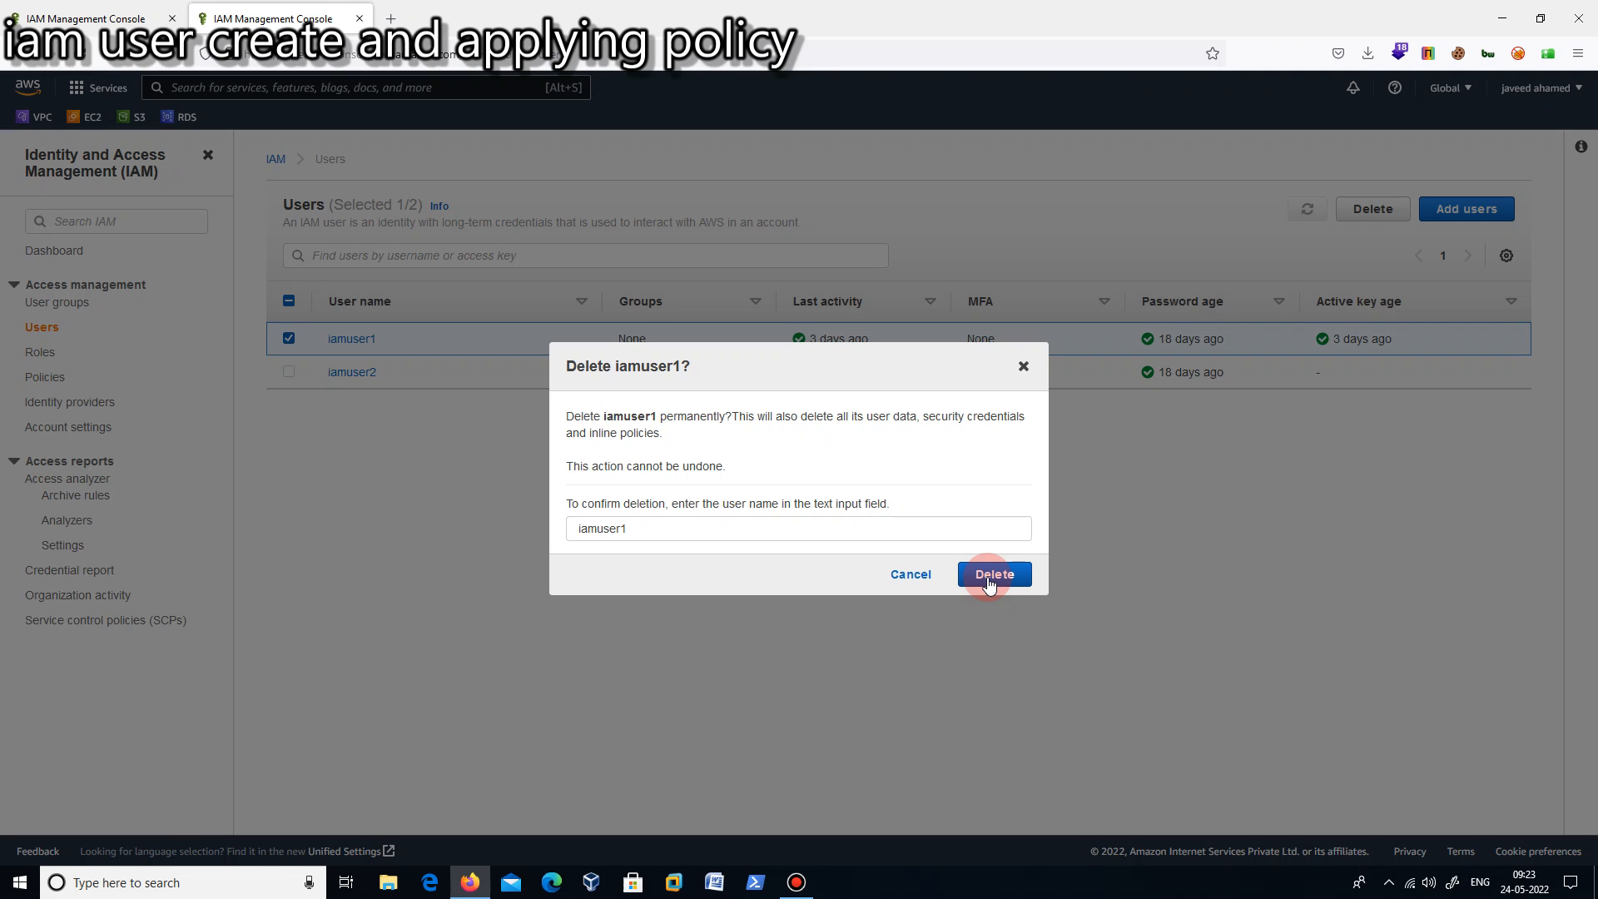
click(990, 583)
click(1022, 369)
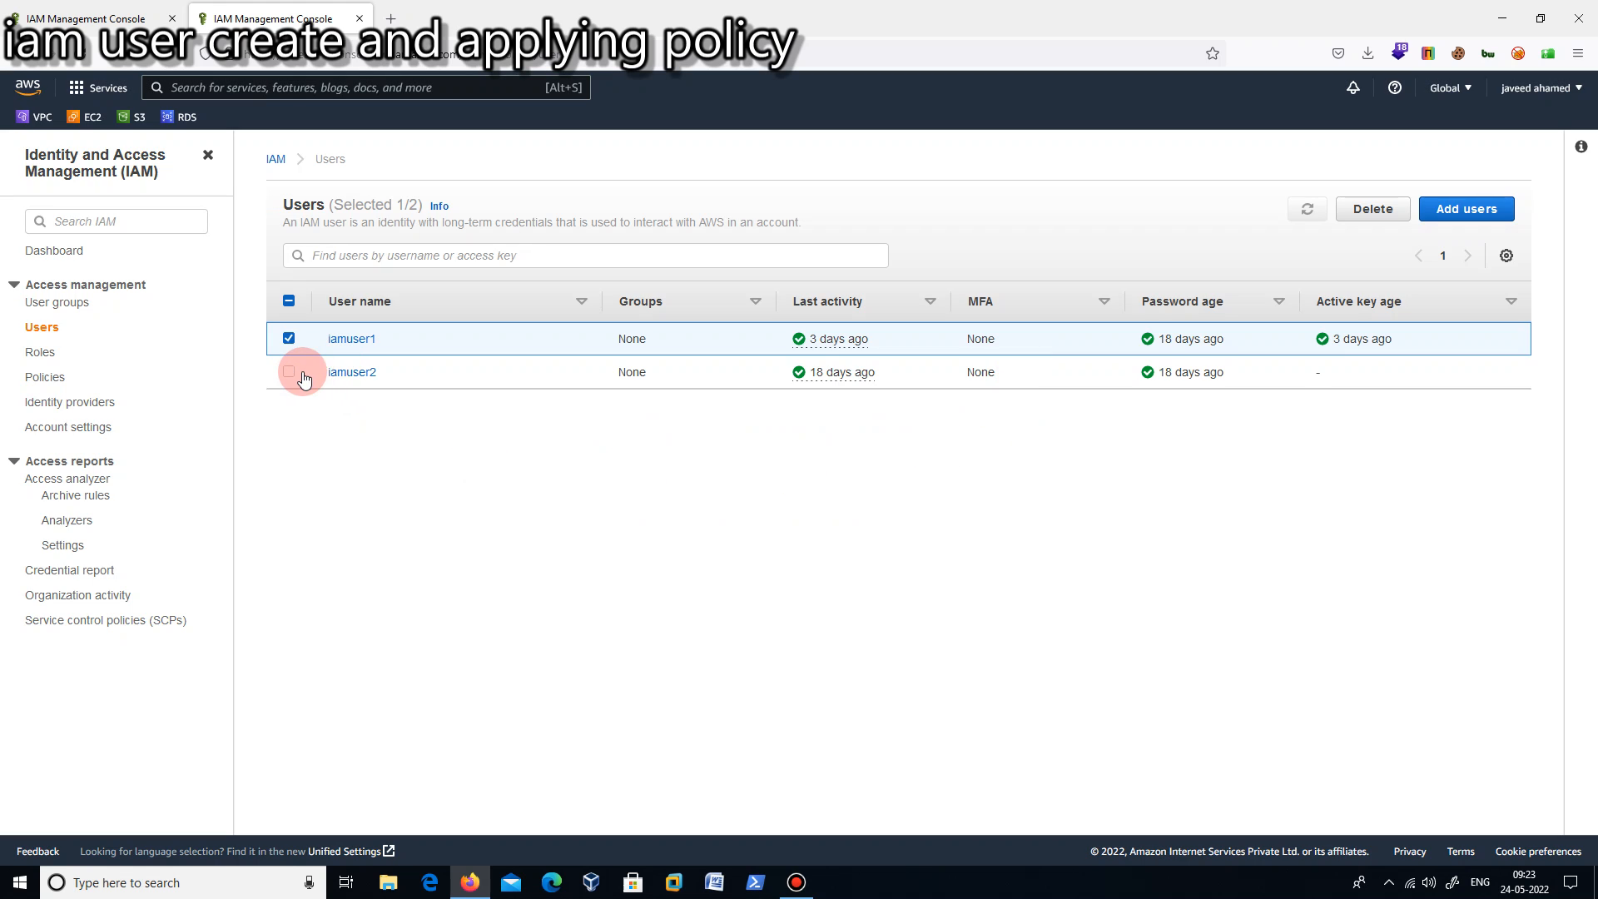
- Delete the IAM user iamuser2 instead of iamuser1, entering its user name as the deletion confirmation
click(291, 341)
click(289, 371)
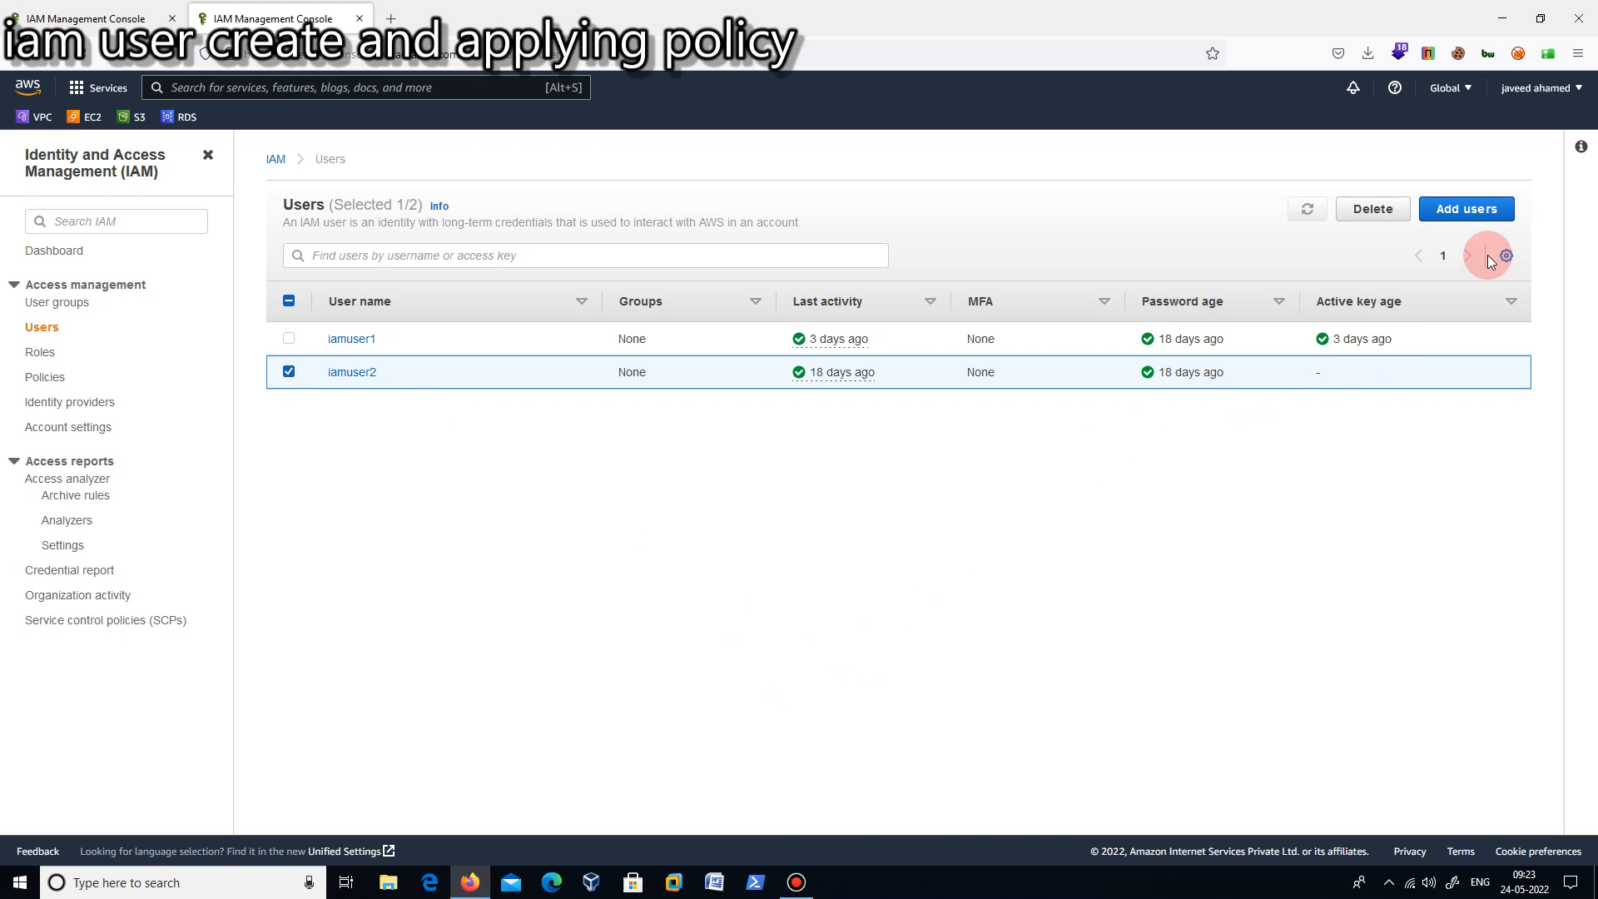
click(1373, 208)
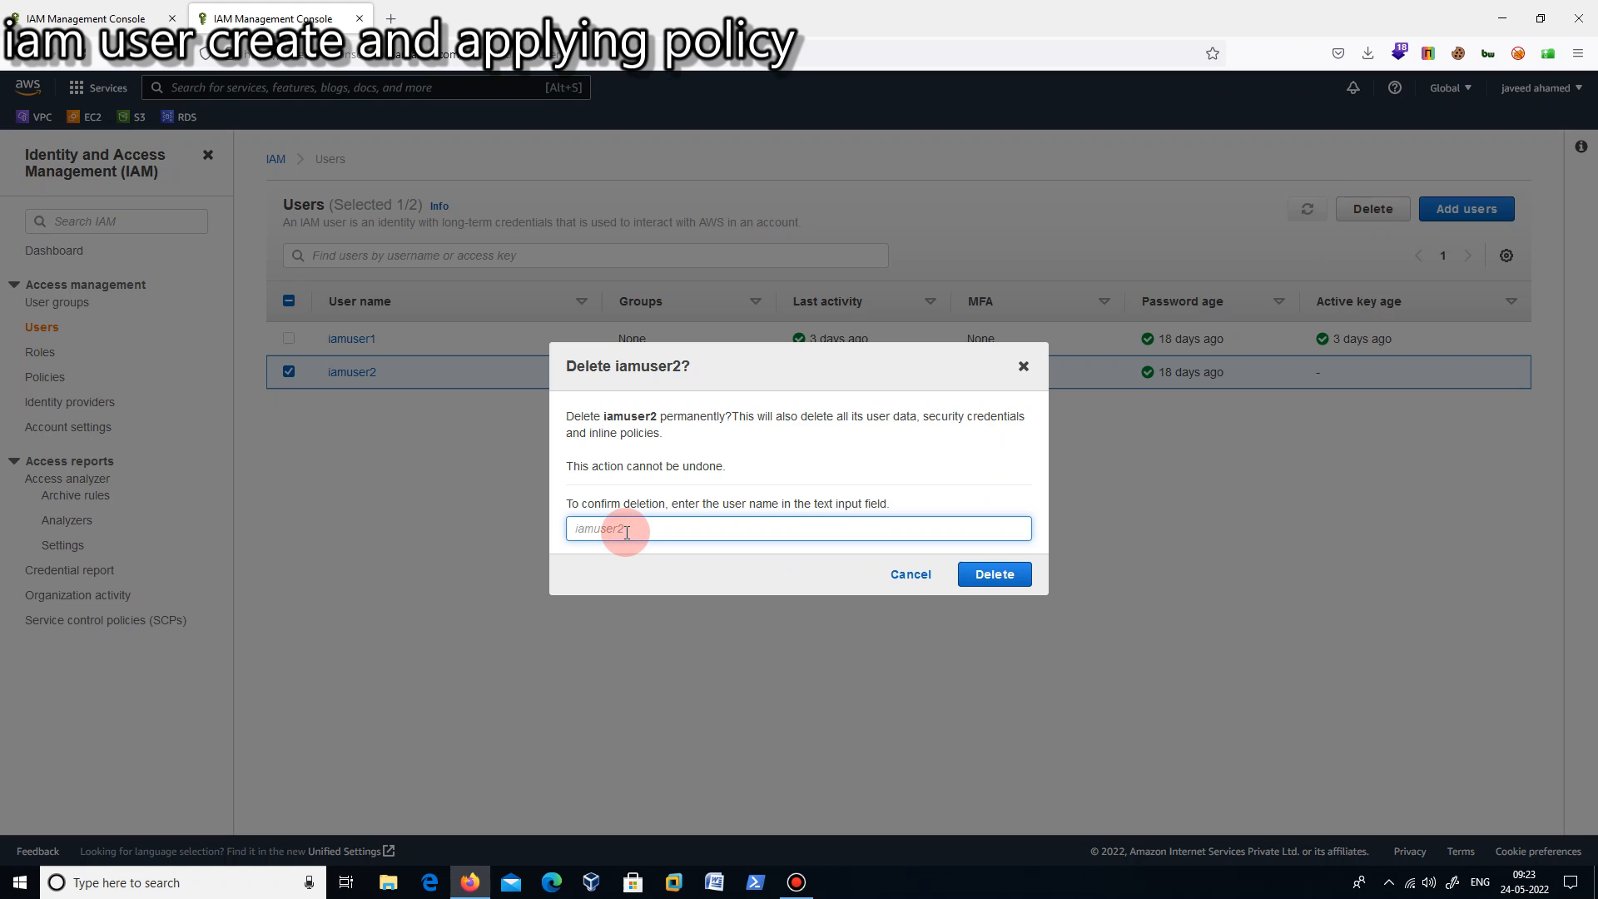
text(iamuser2)
click(1003, 579)
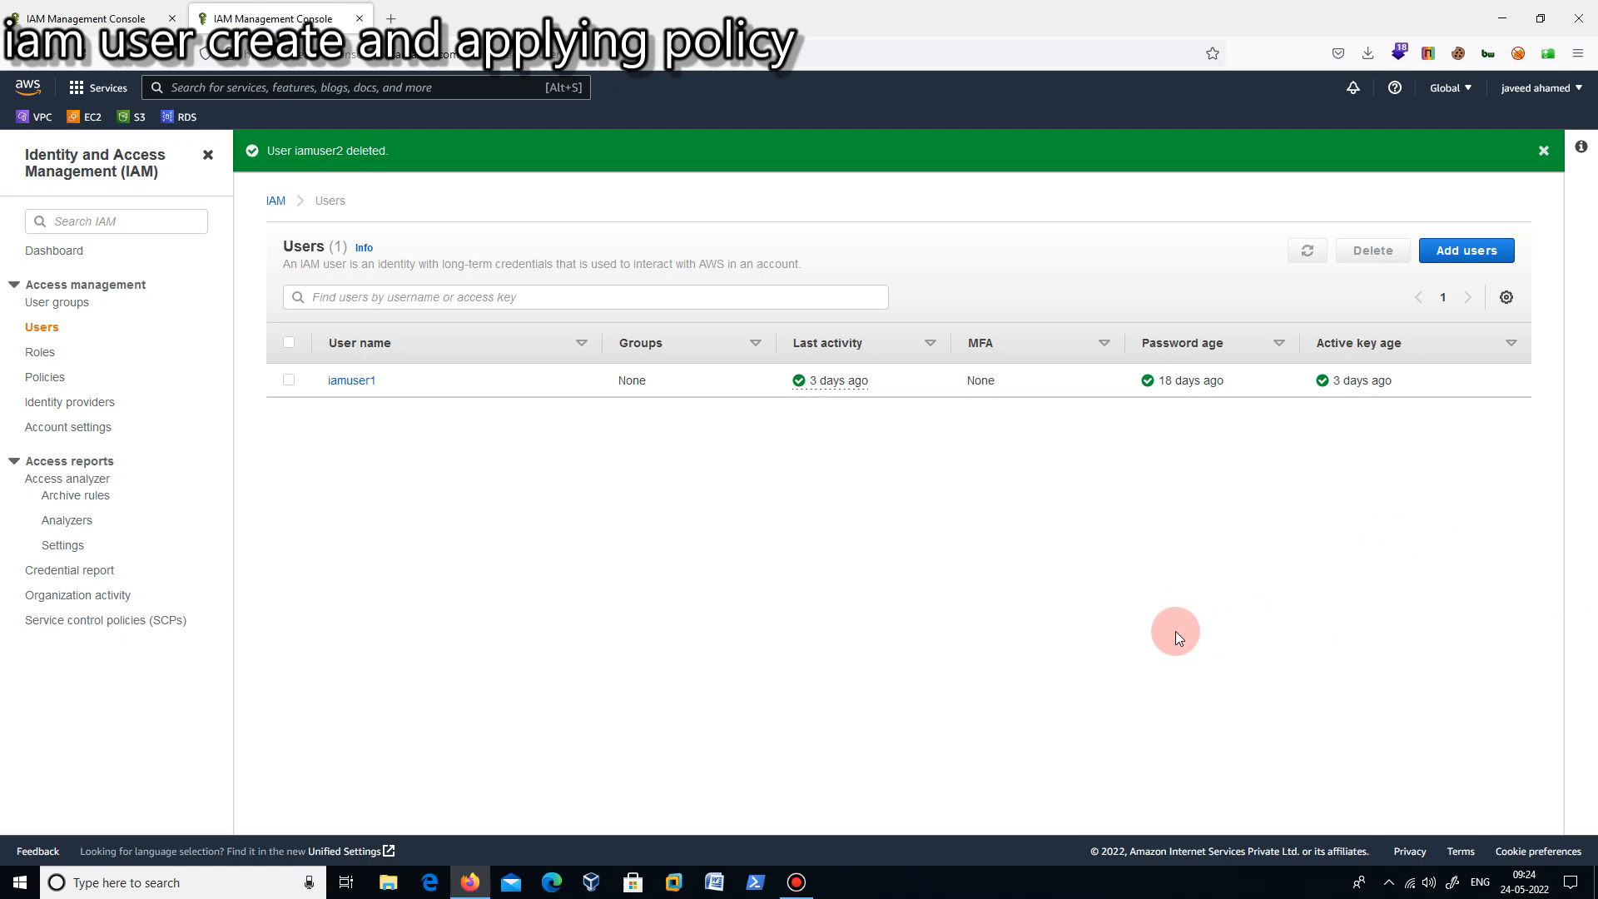
- Start adding an IAM user named iamuser11 with access key programmatic access and continue to its permissions
click(1466, 263)
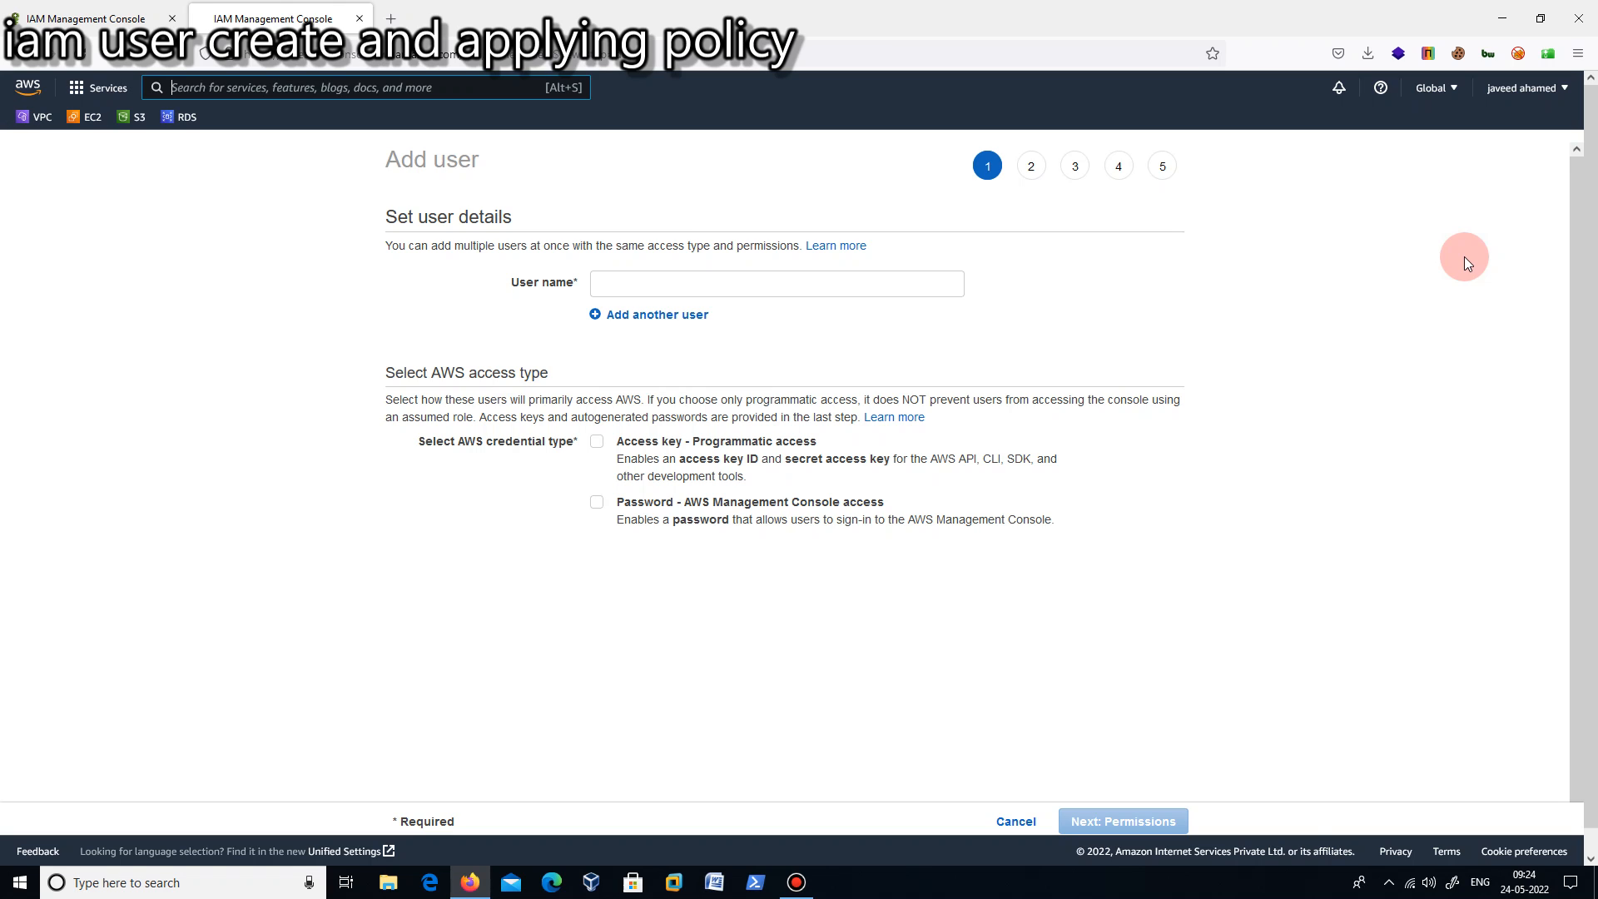
click(682, 281)
text(iamuser11)
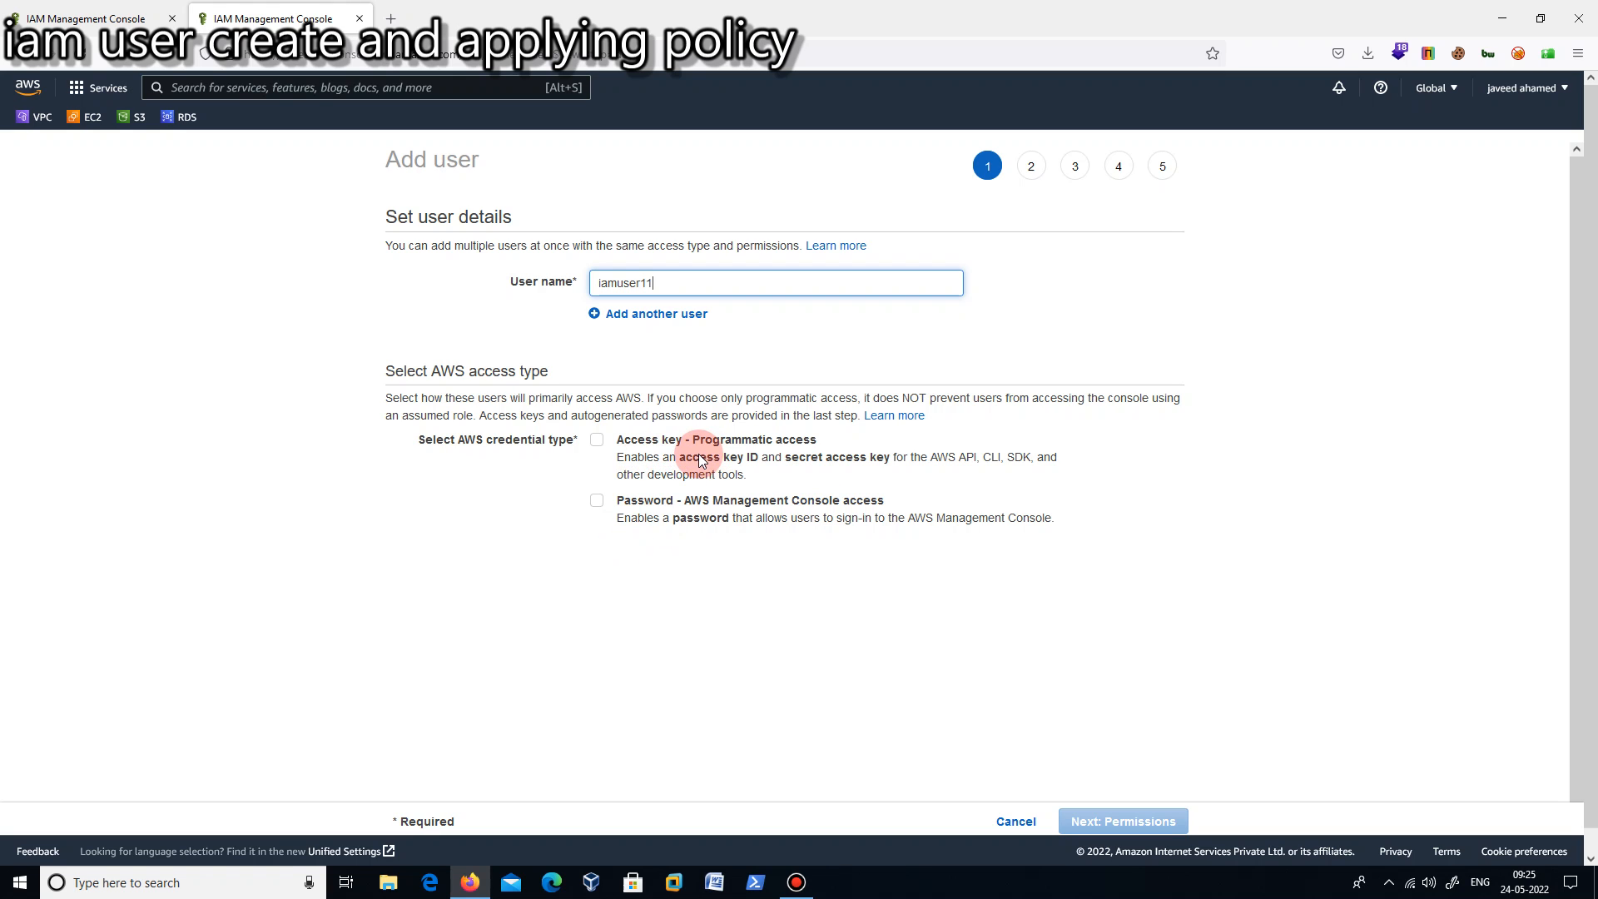
click(598, 442)
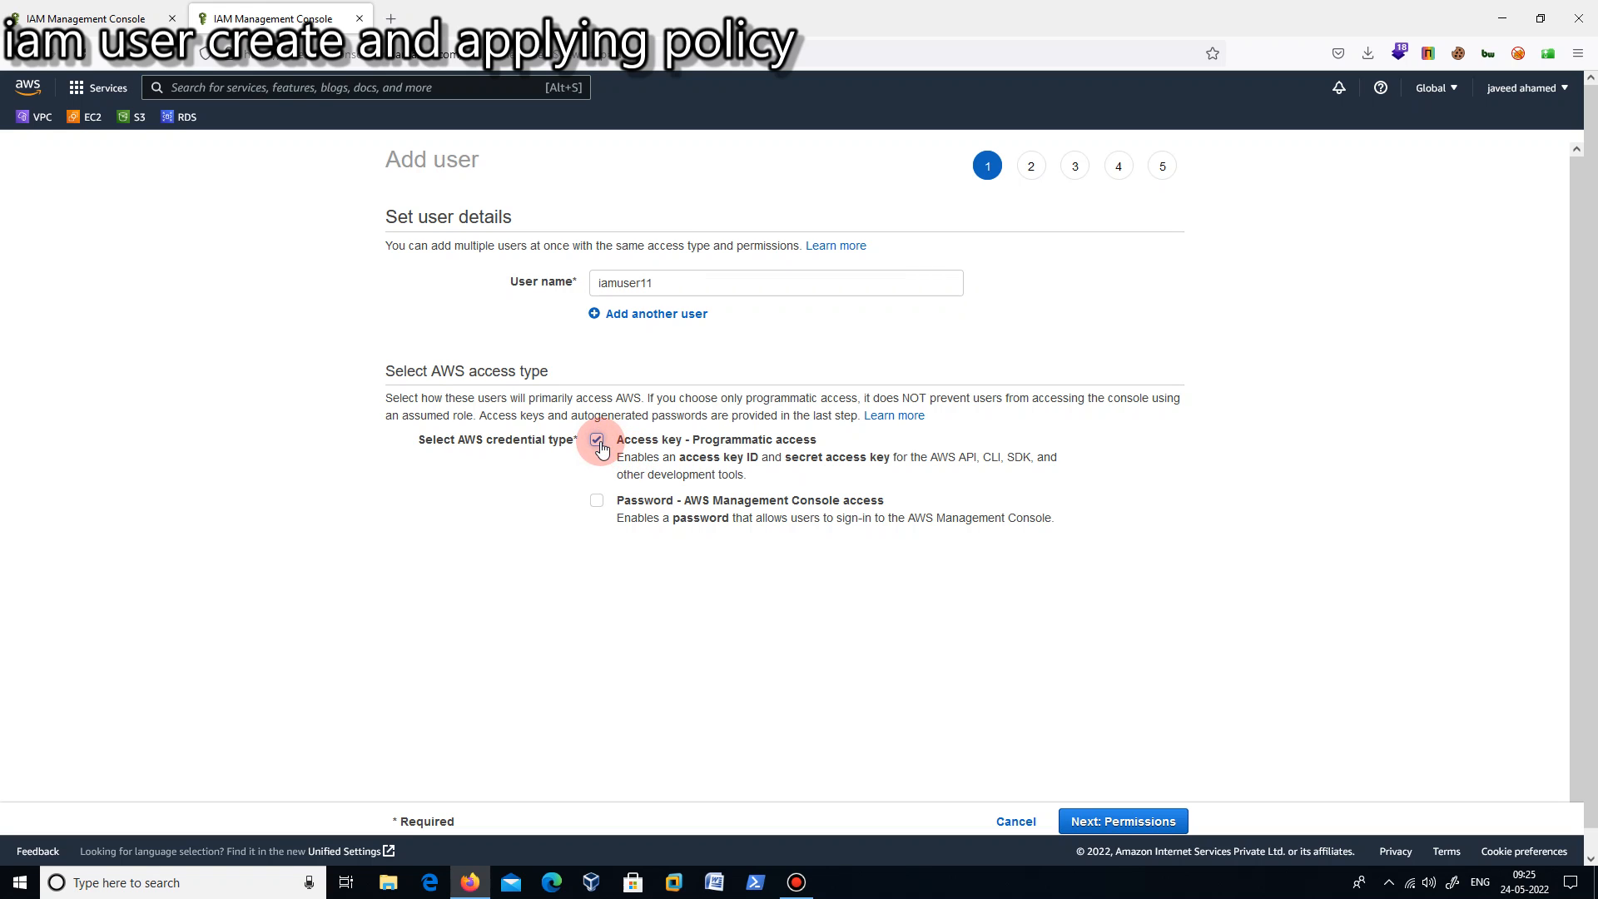
click(1124, 823)
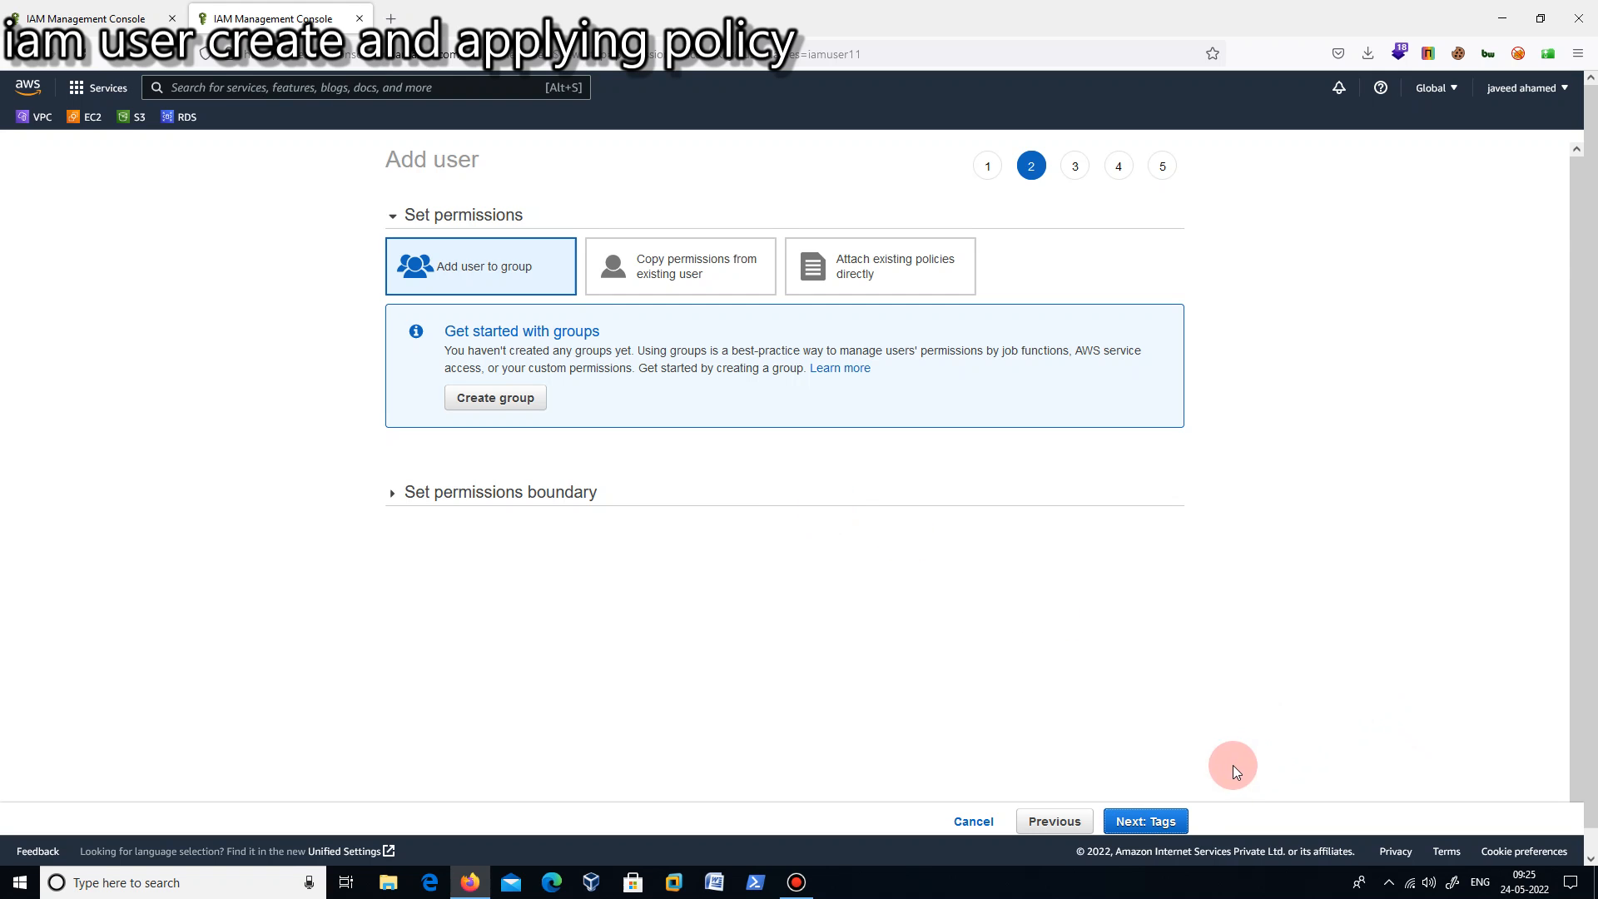
- Leave the permissions and tags unset for iamuser11 and create the user
click(1177, 822)
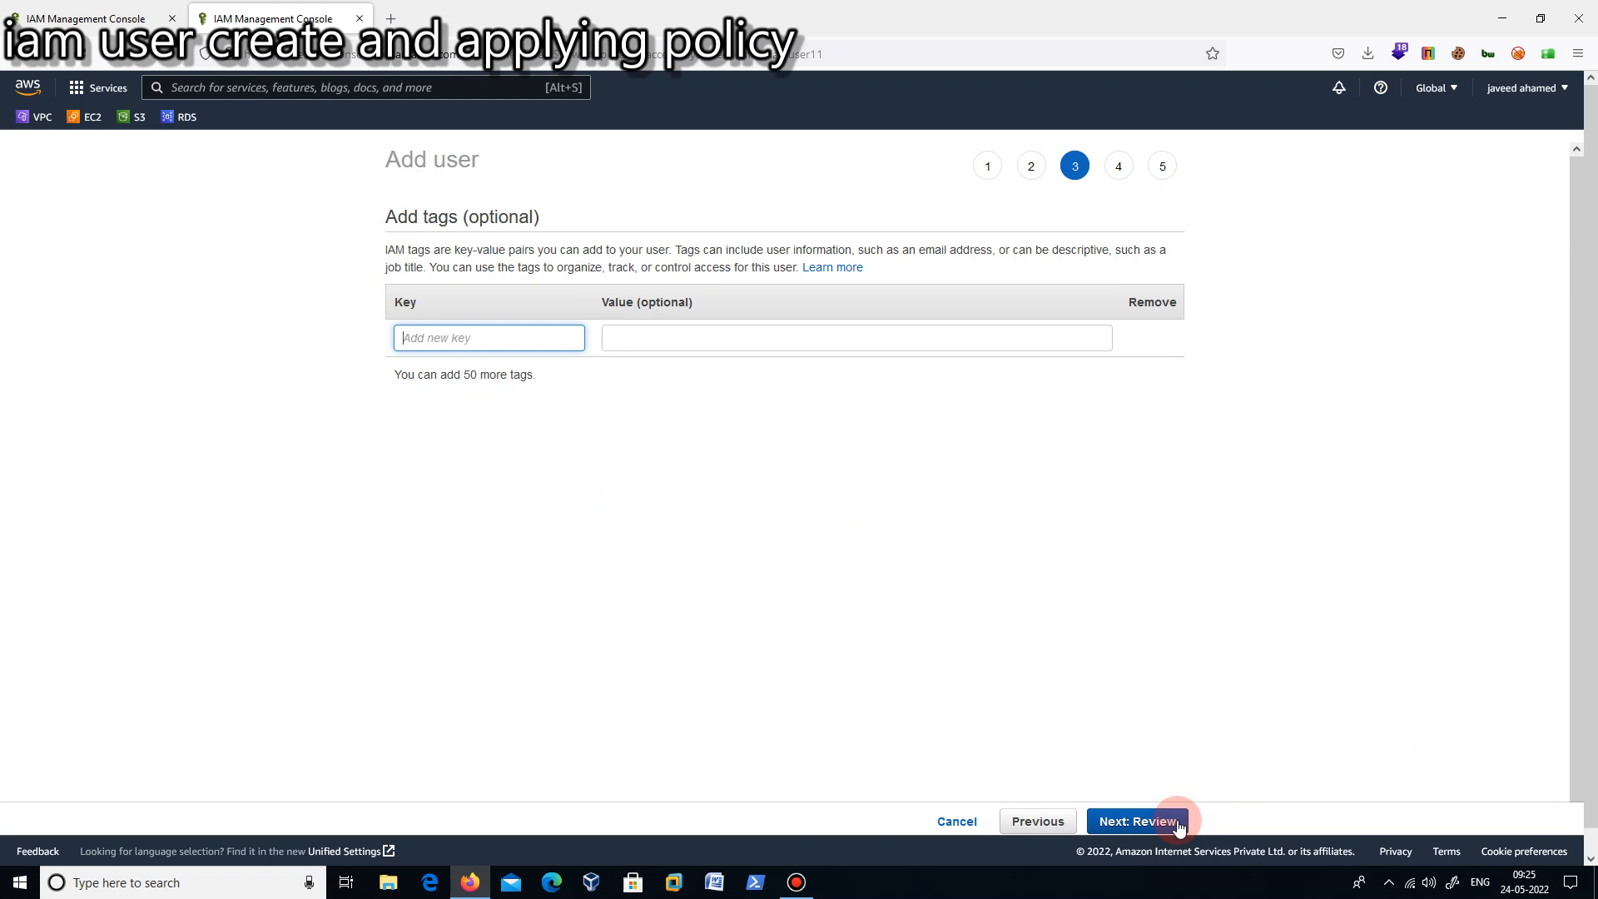
click(1177, 822)
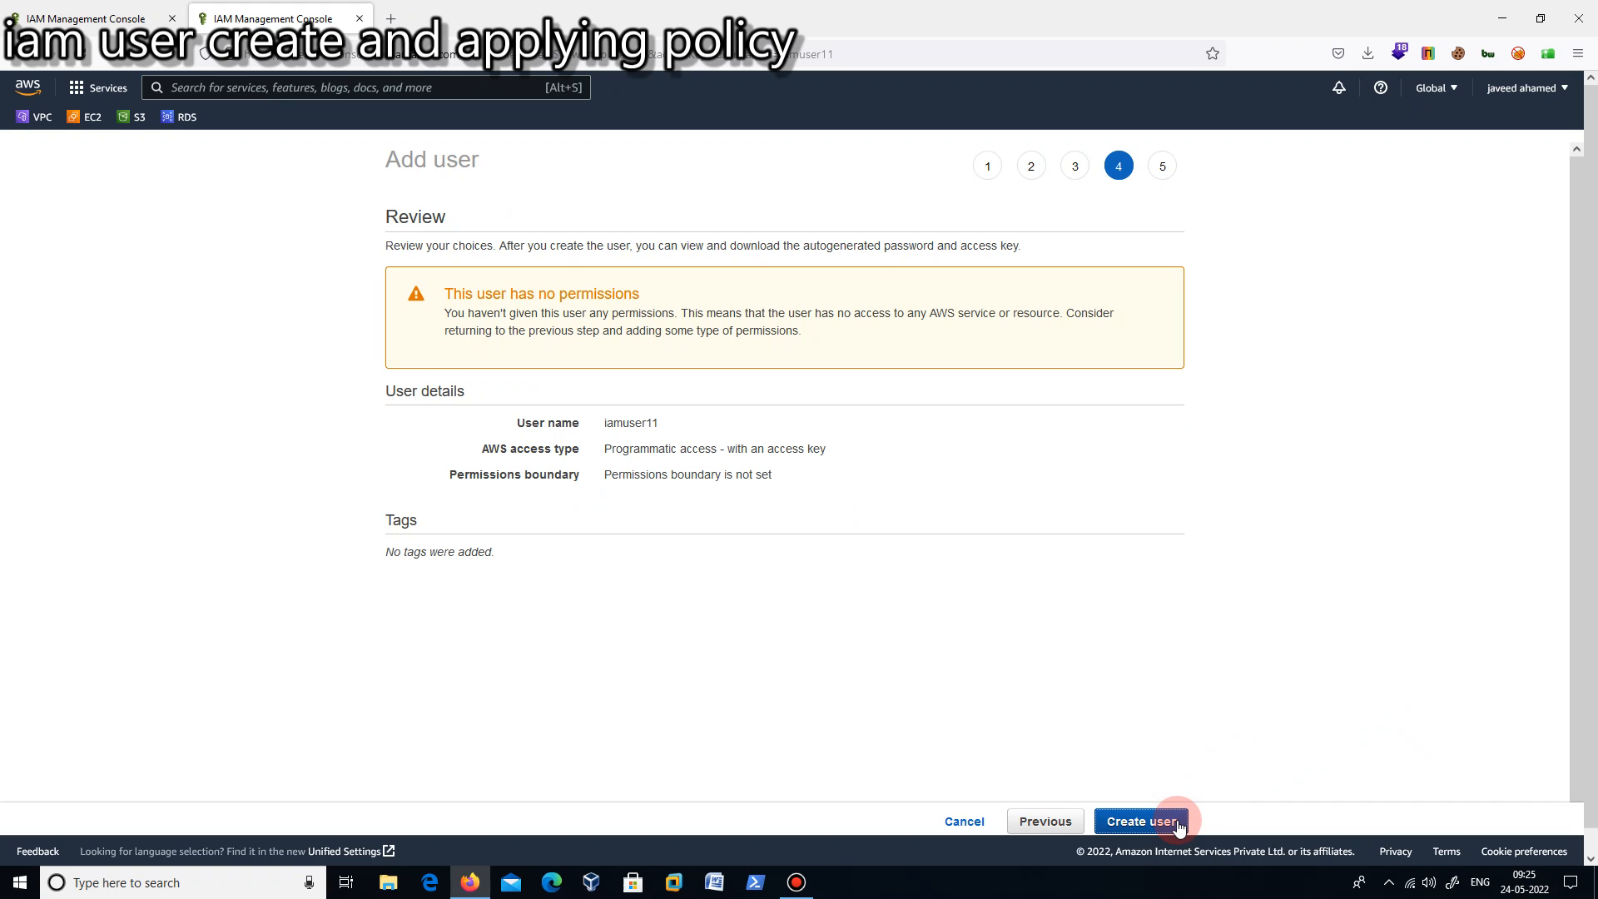
click(1177, 822)
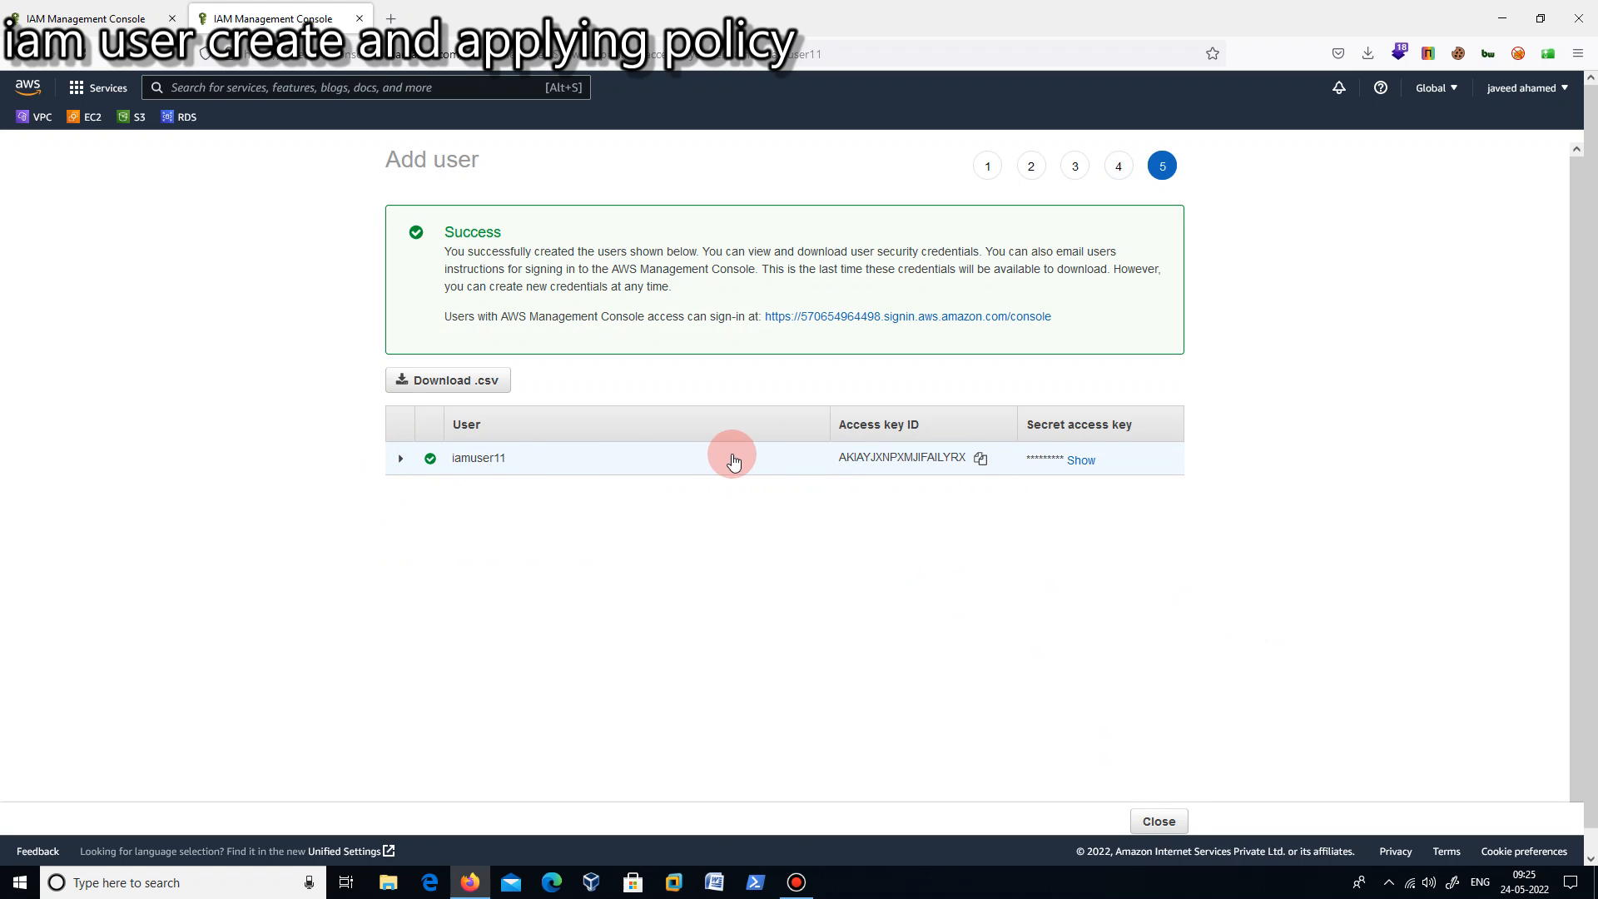
- Download the credentials CSV of iamuser11 and view it in Excel with the columns widened, then return to the browser
click(487, 381)
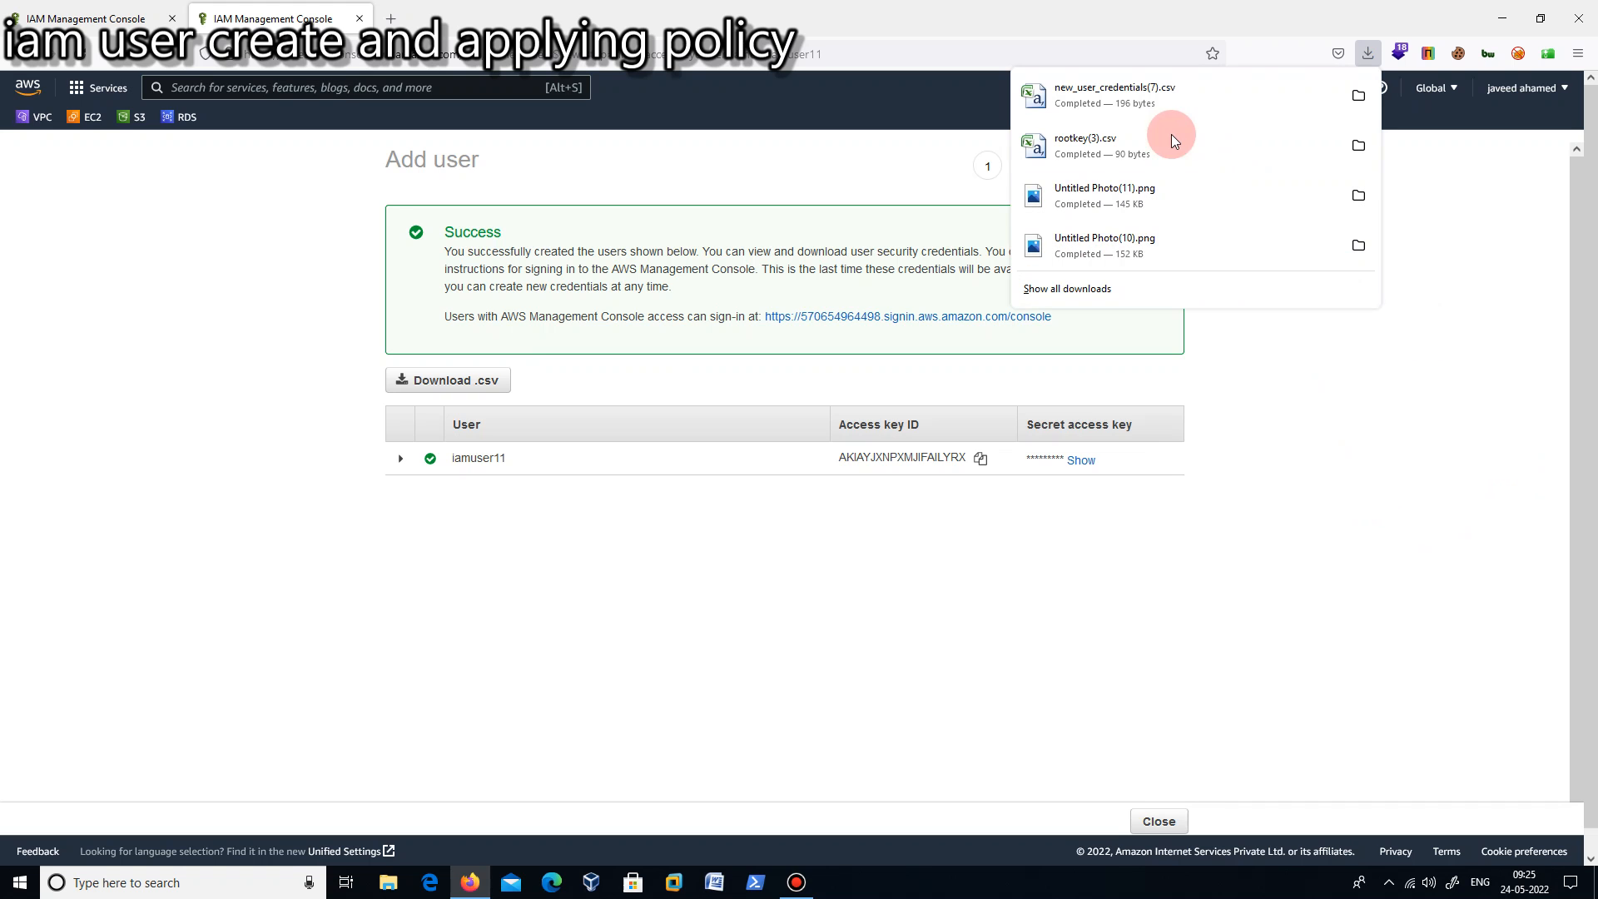
click(1117, 101)
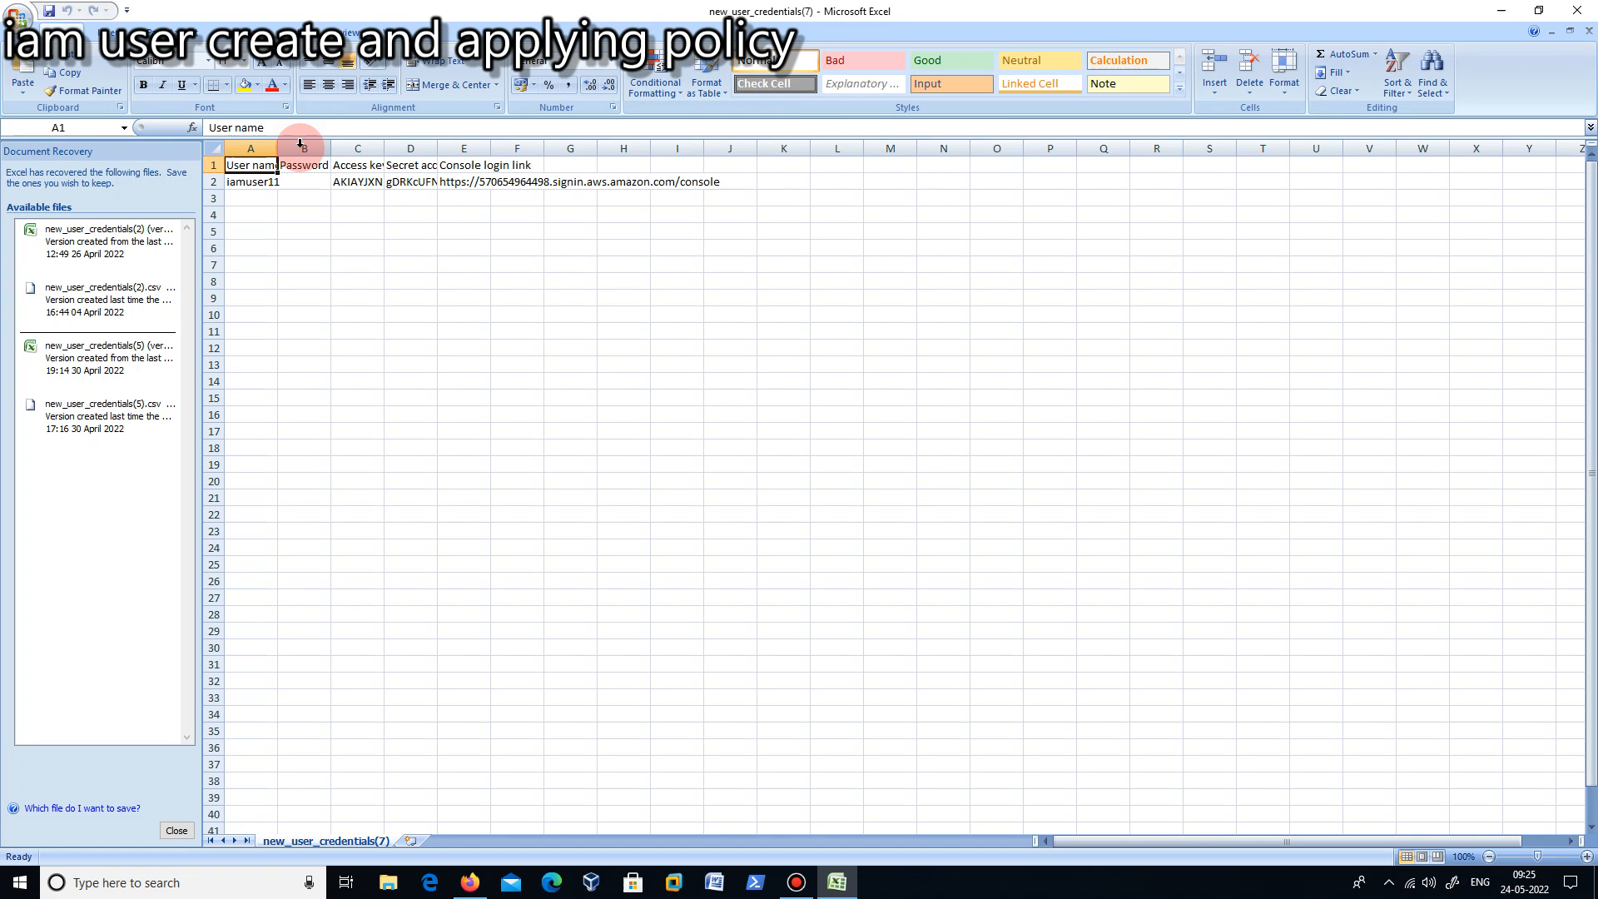
drag(278, 143, 1236, 158)
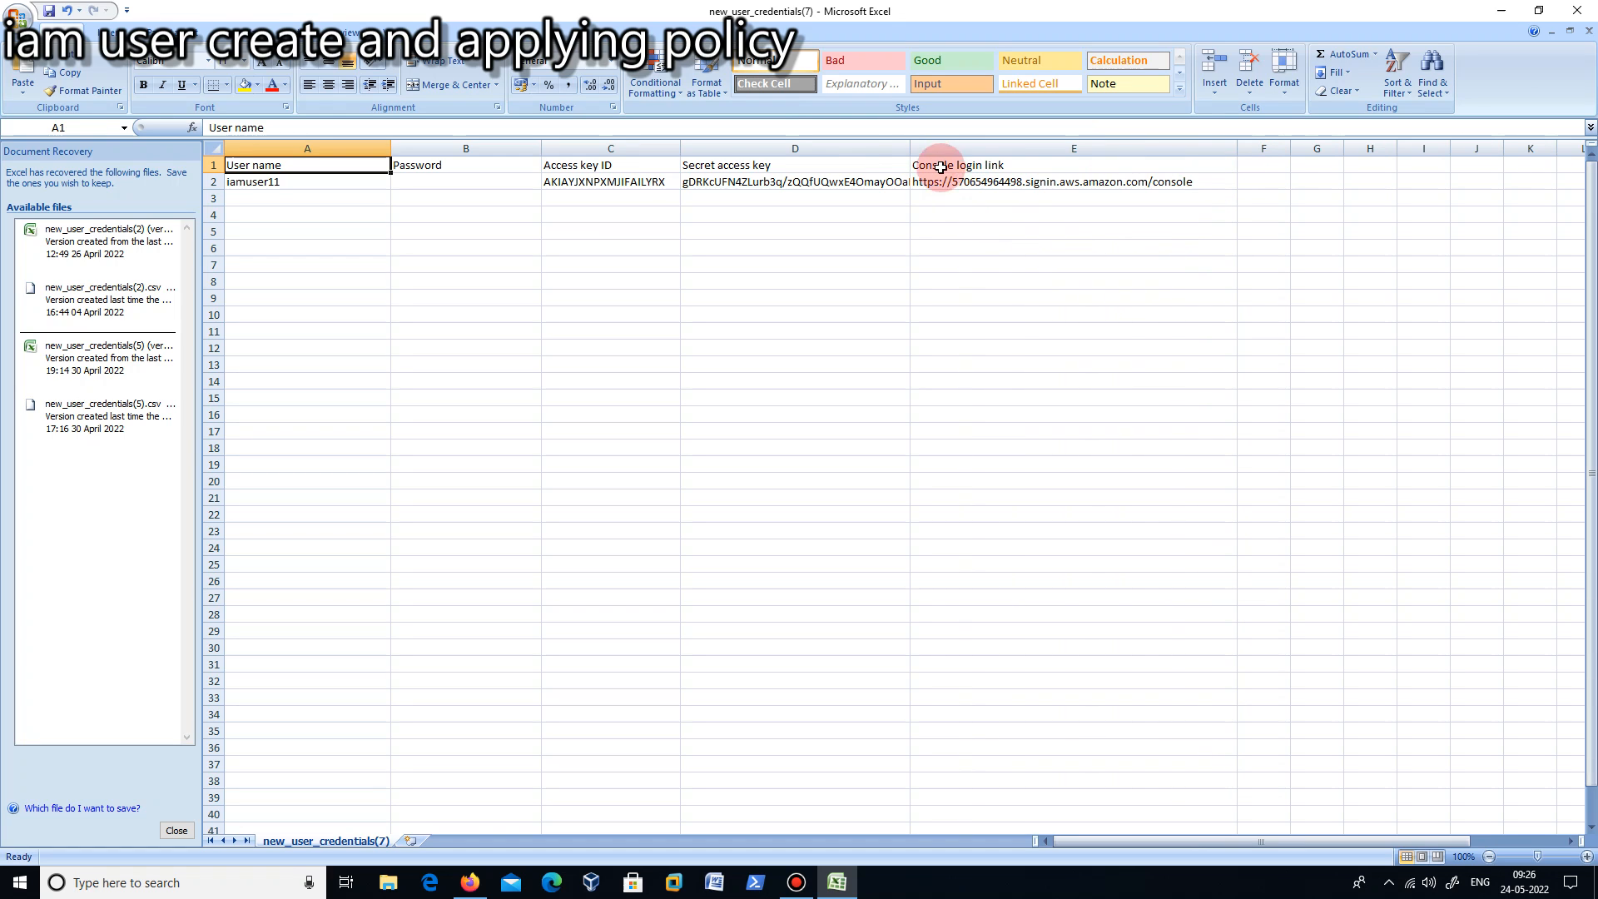
drag(909, 152, 999, 150)
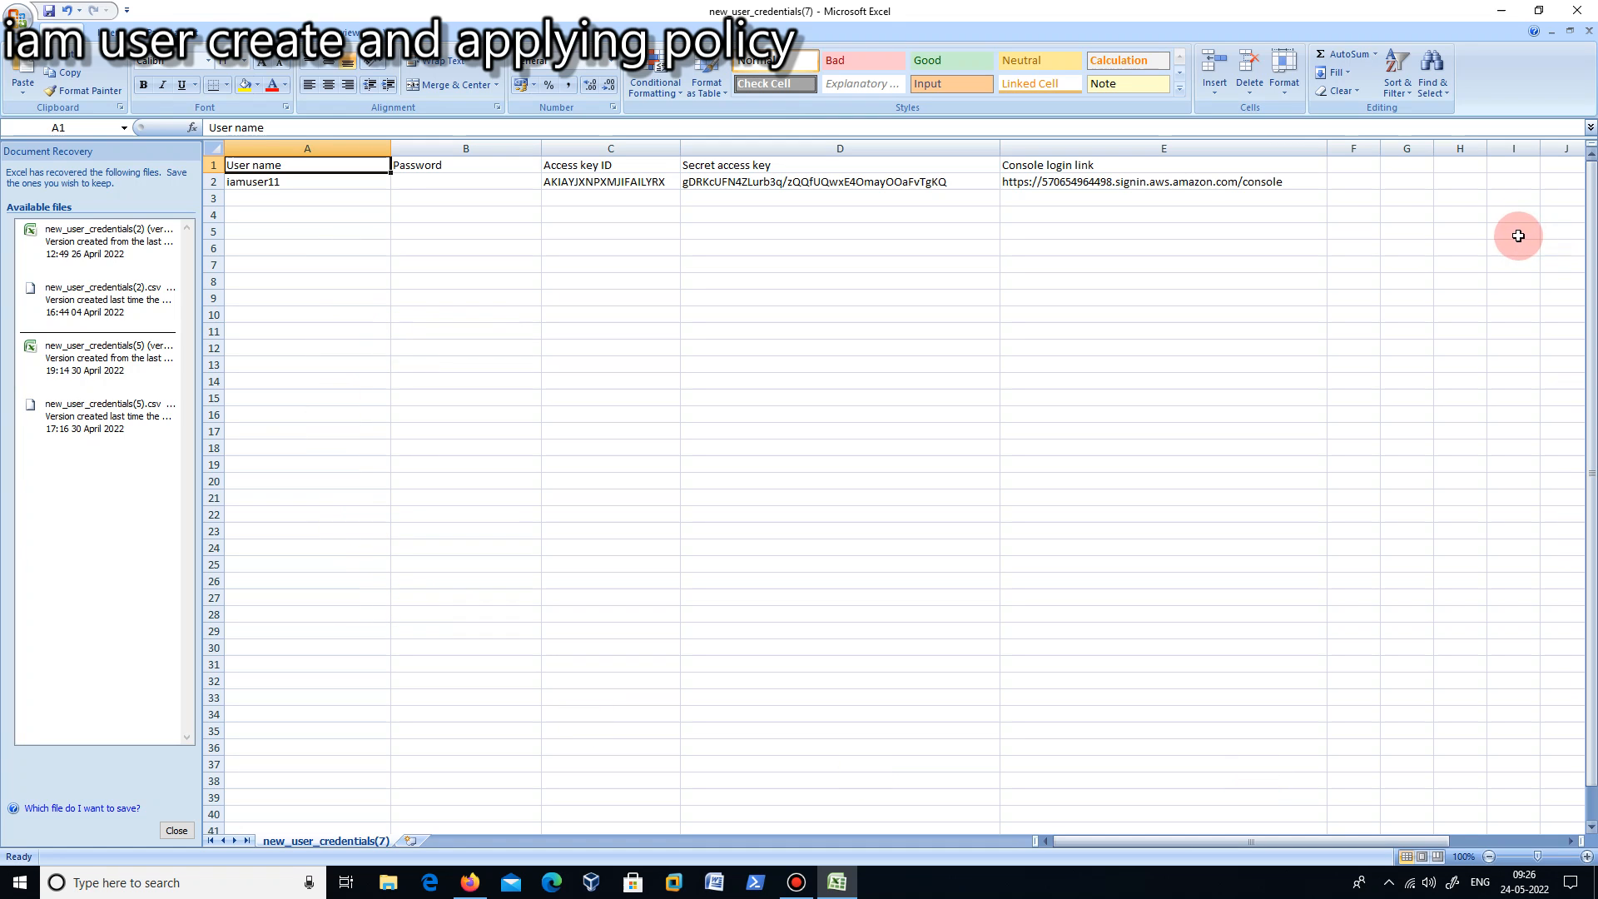
click(1503, 12)
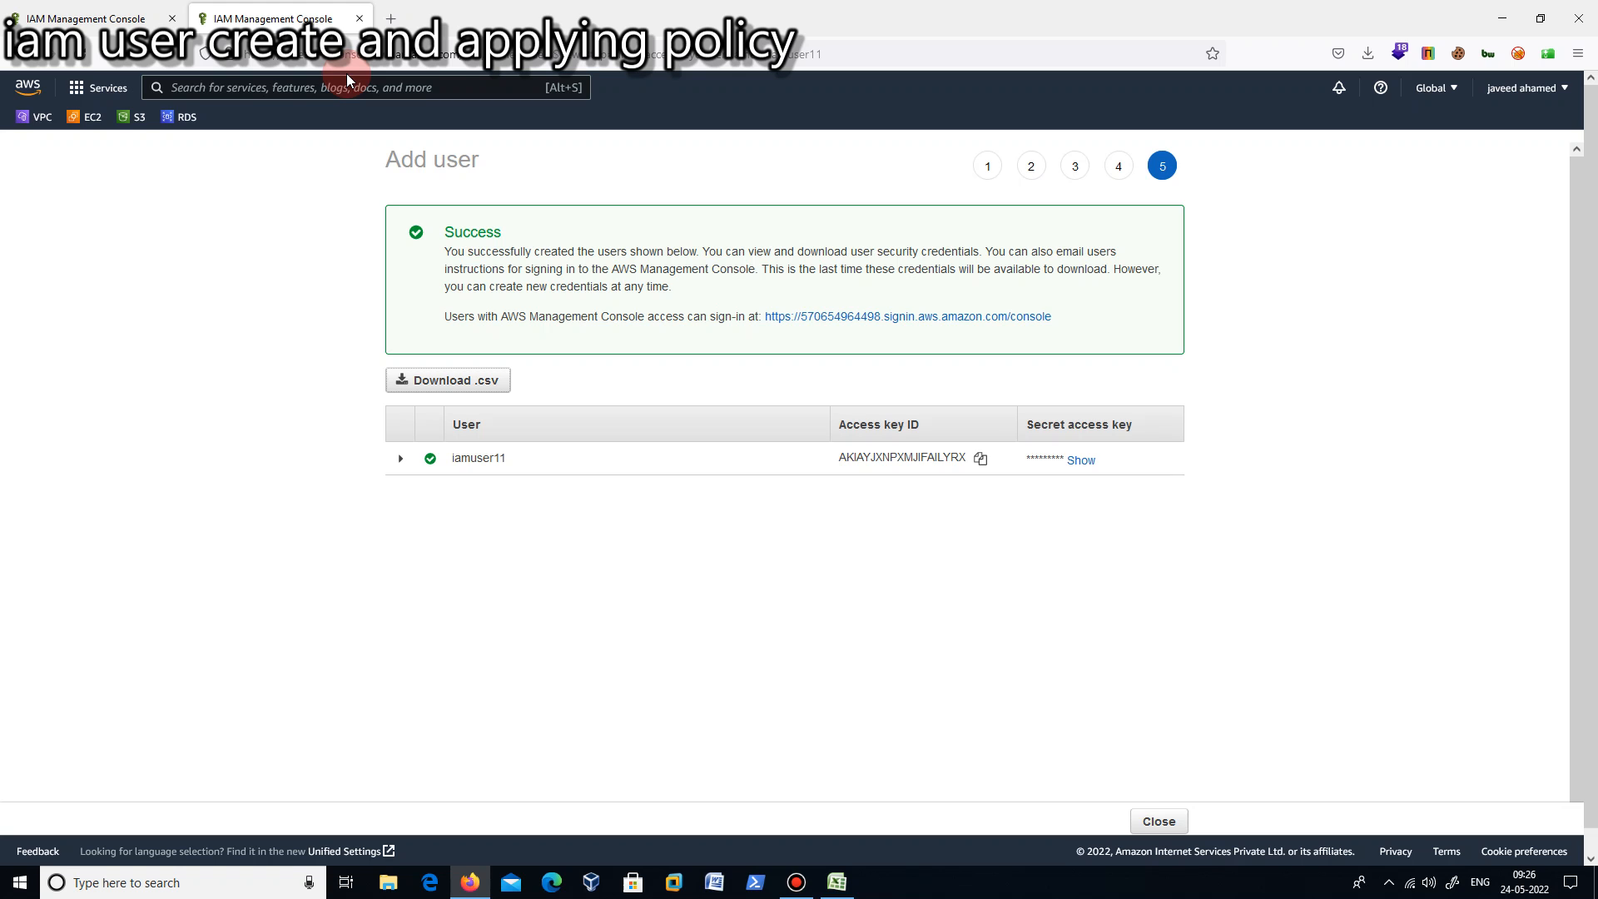
key(super+r)
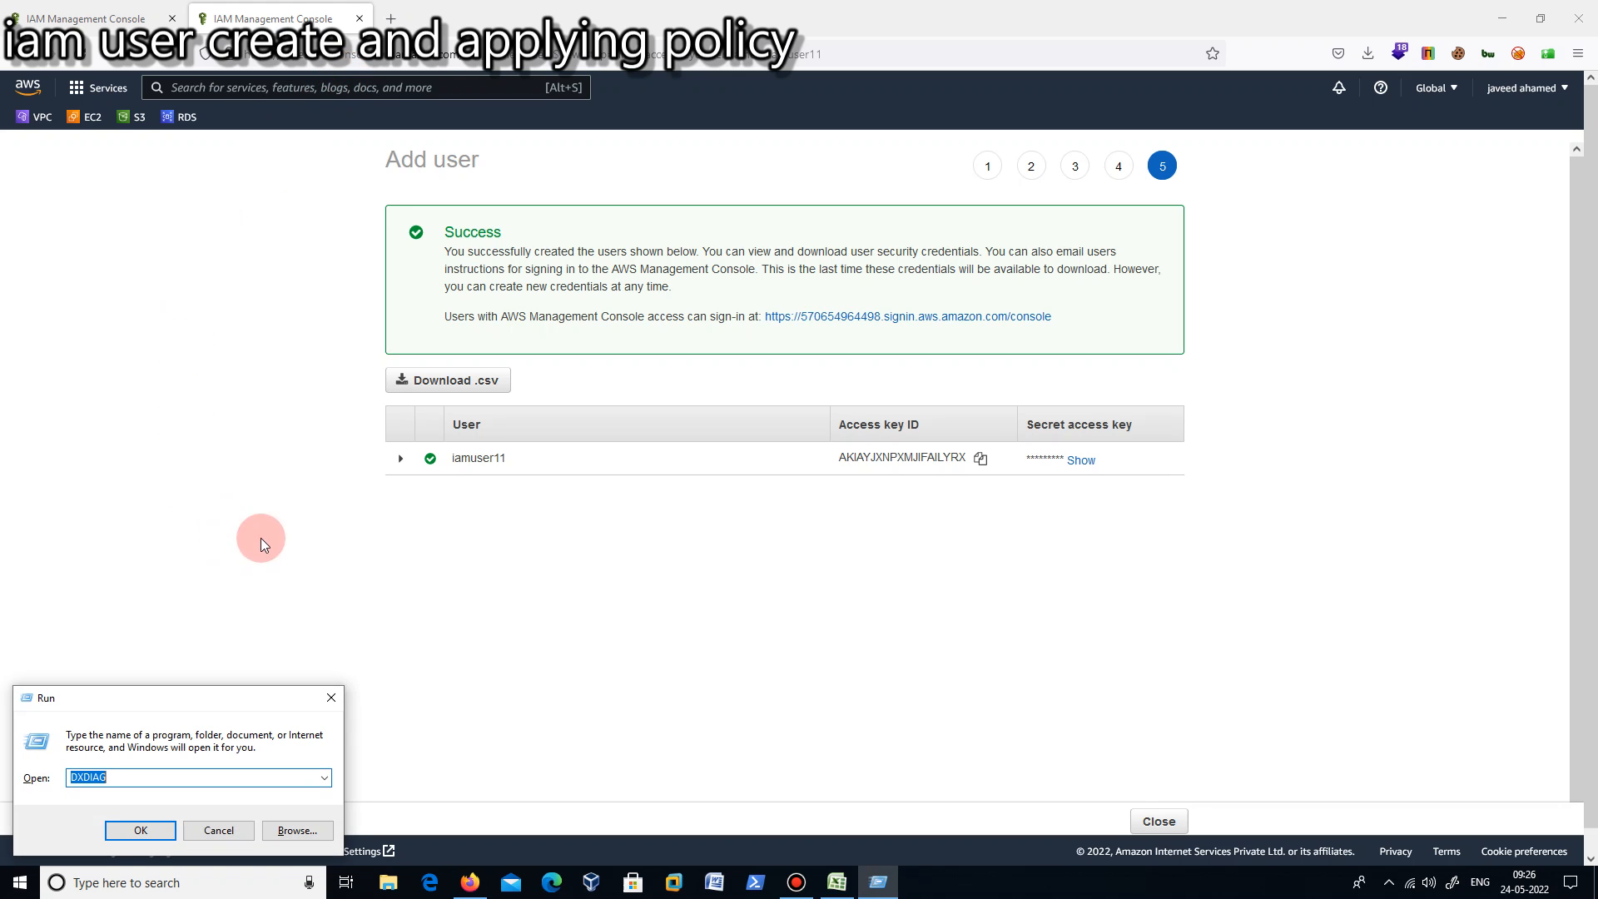
click(331, 701)
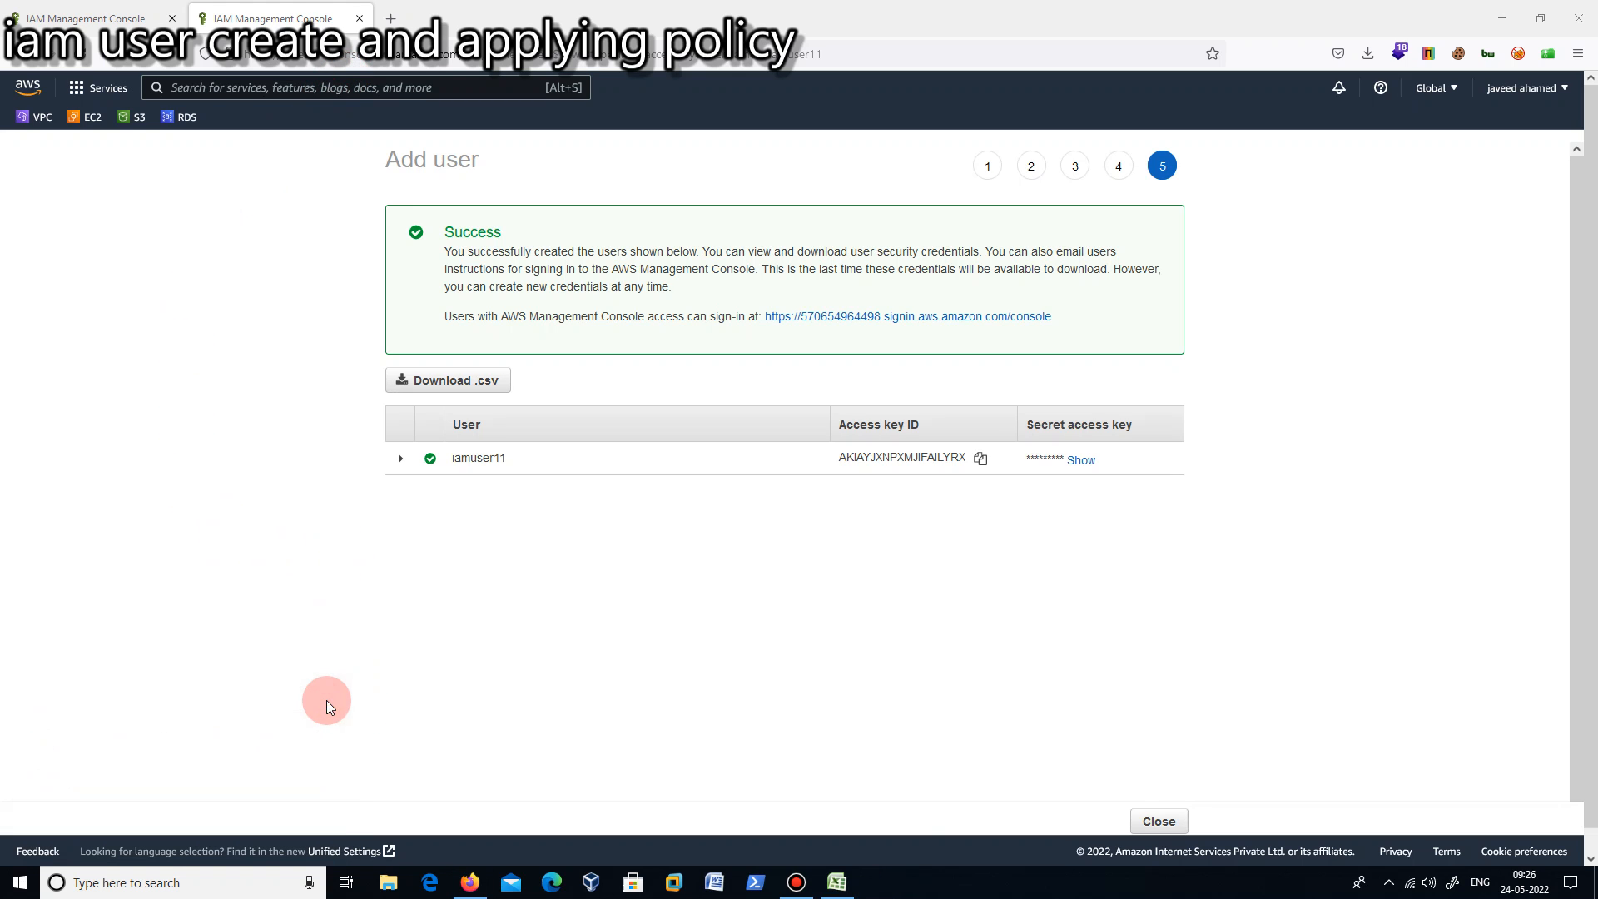
- Search Google for "aws cli install" in a new tab and open the AWS guide on installing or updating the latest version
click(390, 18)
text(g)
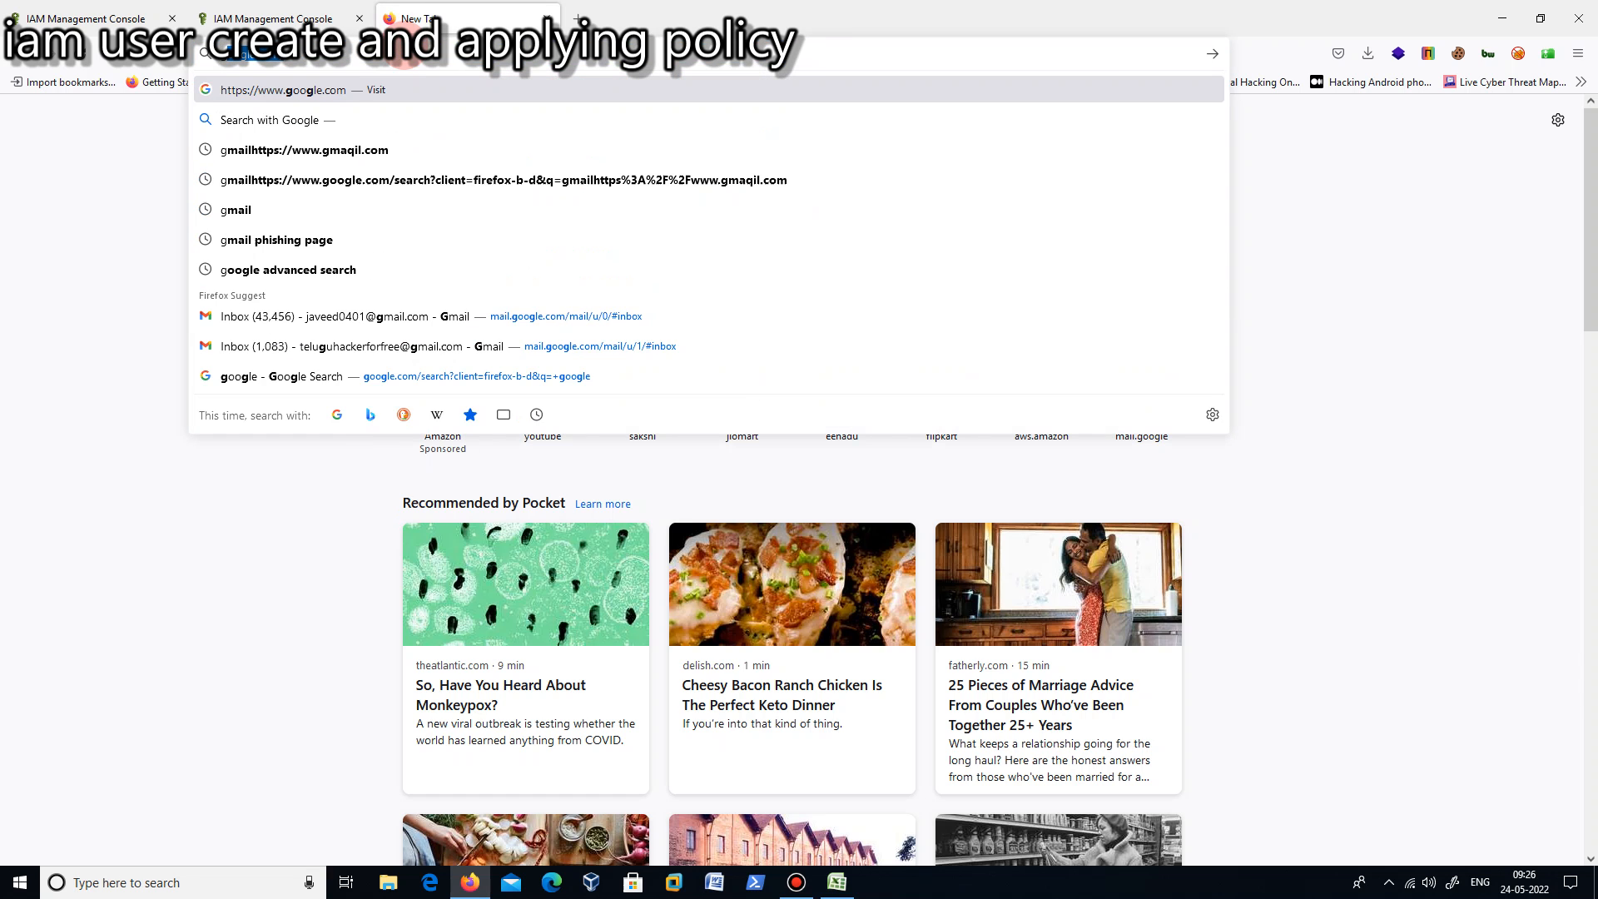
click(385, 85)
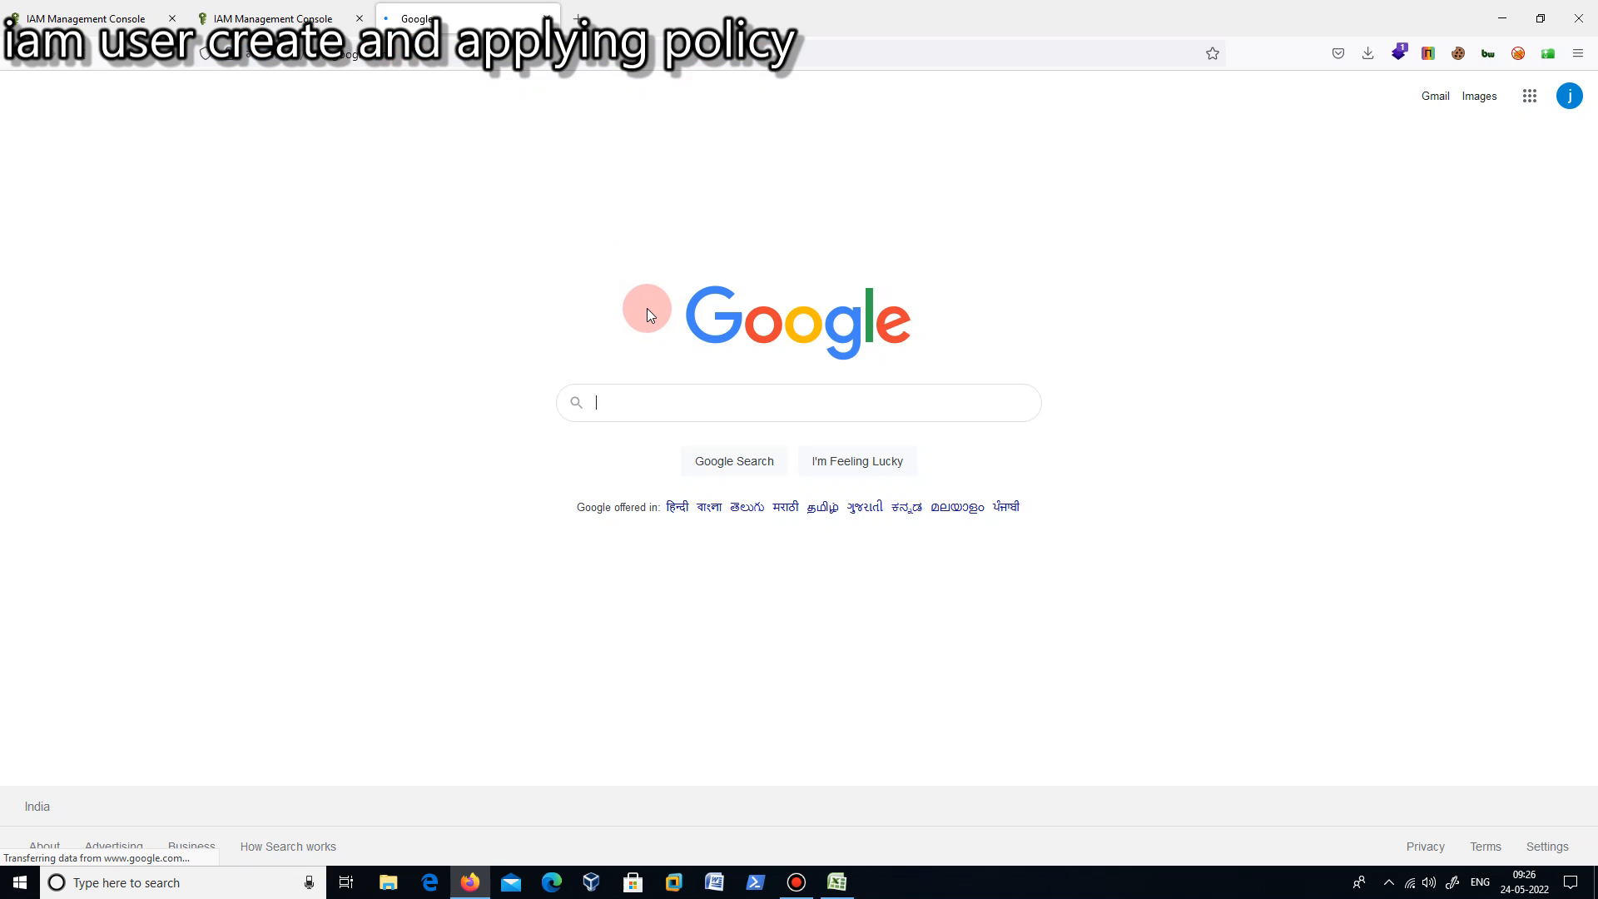
text(aws)
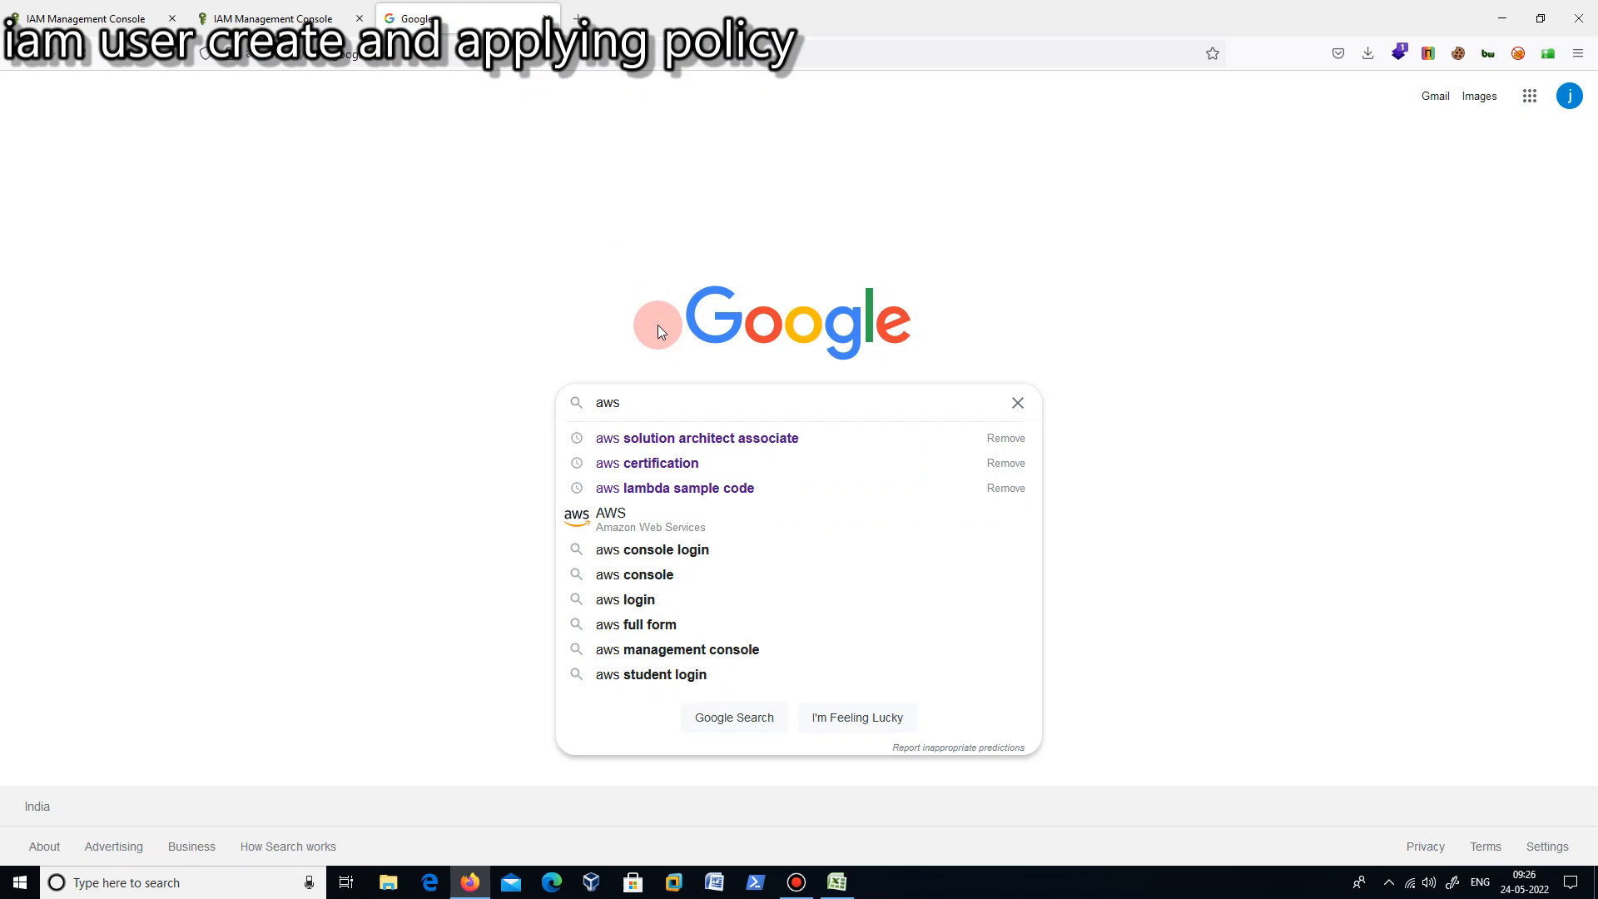
text(cli)
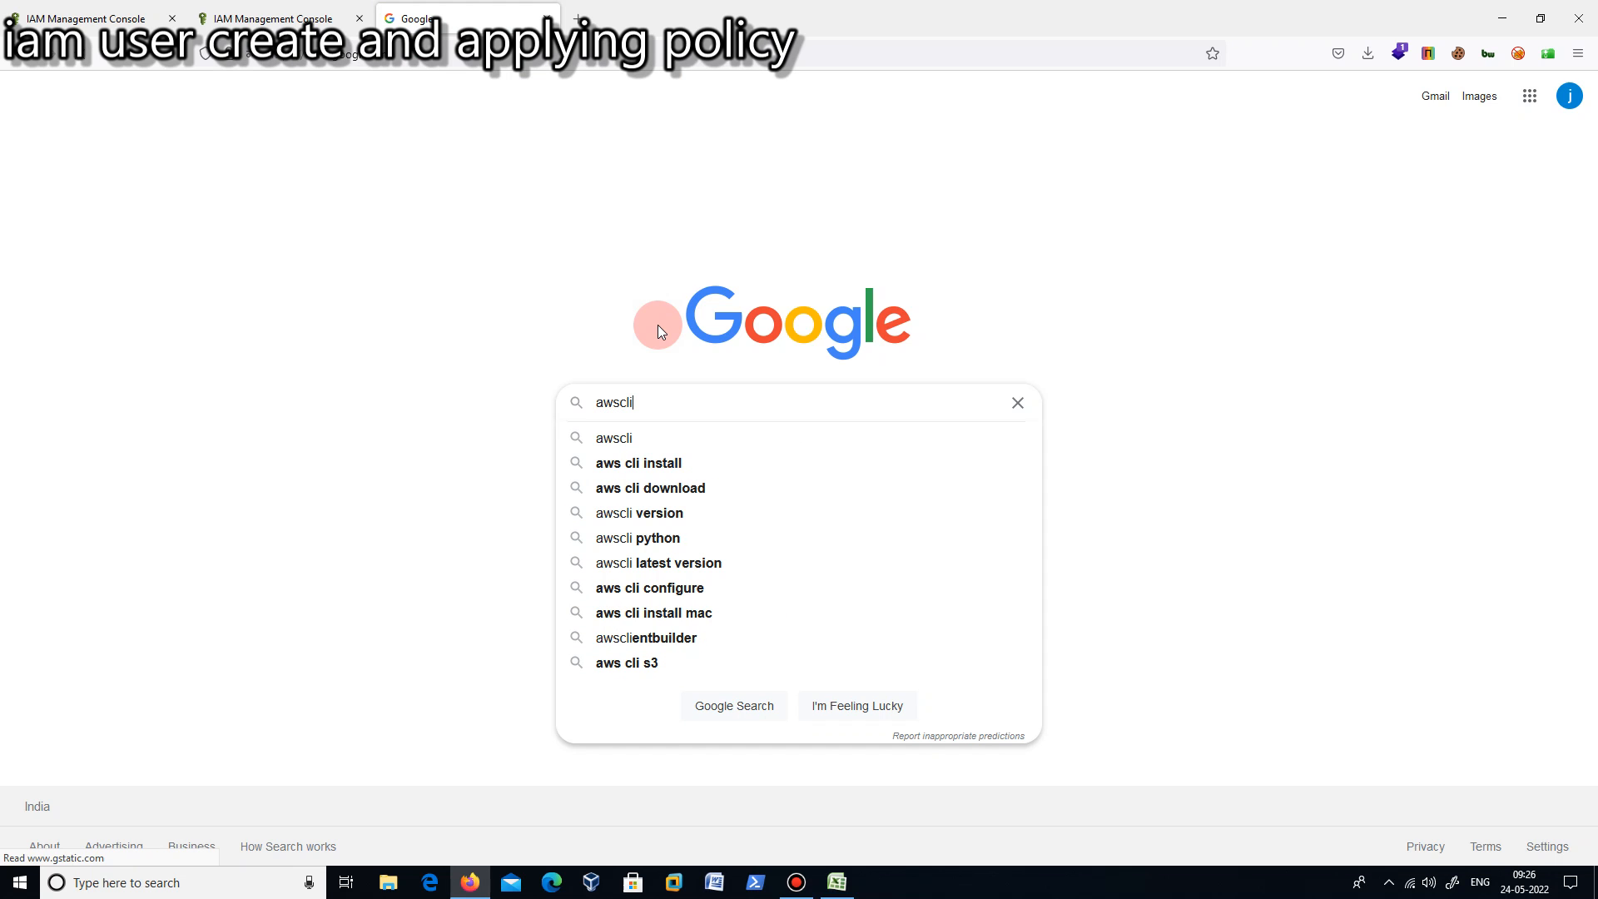
click(651, 463)
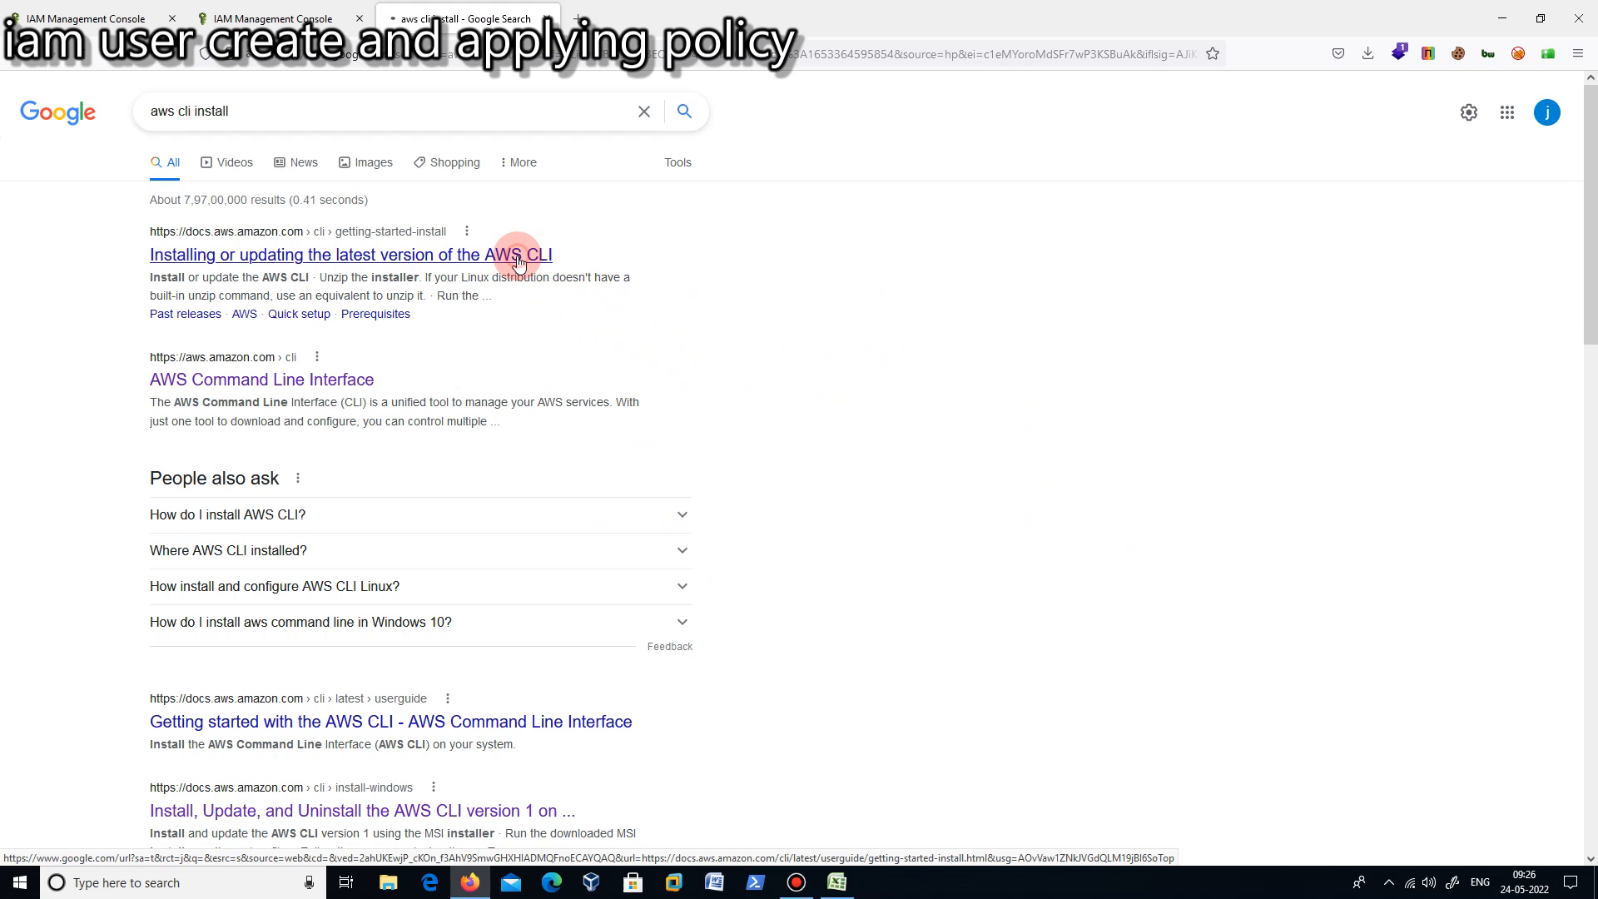
click(517, 258)
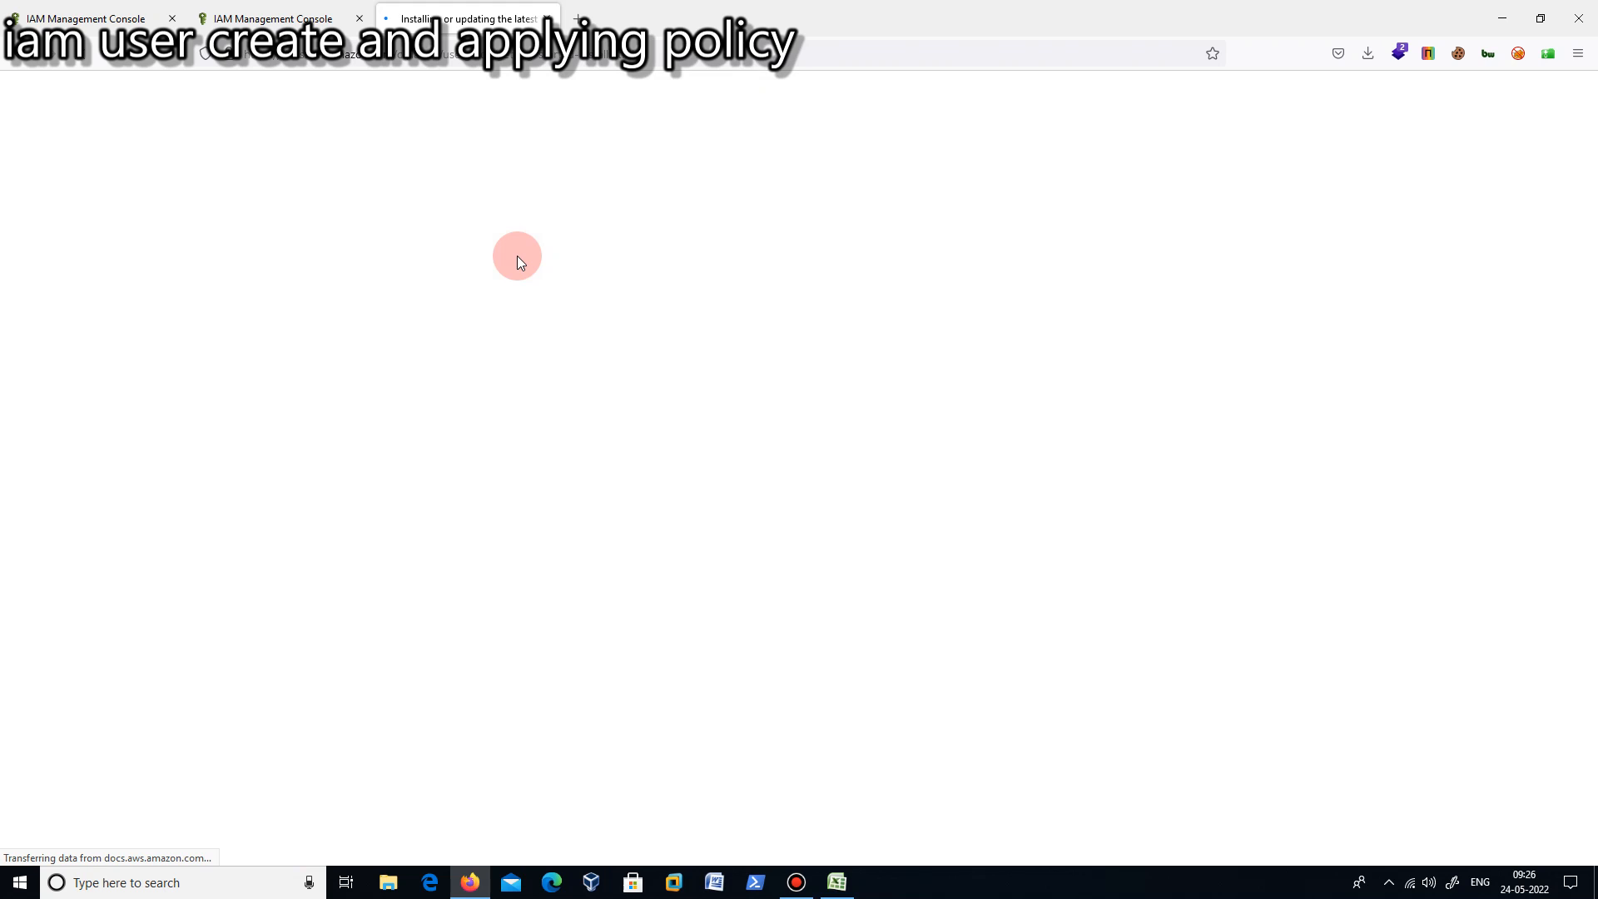
- Expand the Windows instructions in the guide and download the 64-bit AWS CLI installer AWSCLIV2.msi
click(329, 708)
scroll(1041, 603, down, 1)
scroll(1040, 602, down, 5)
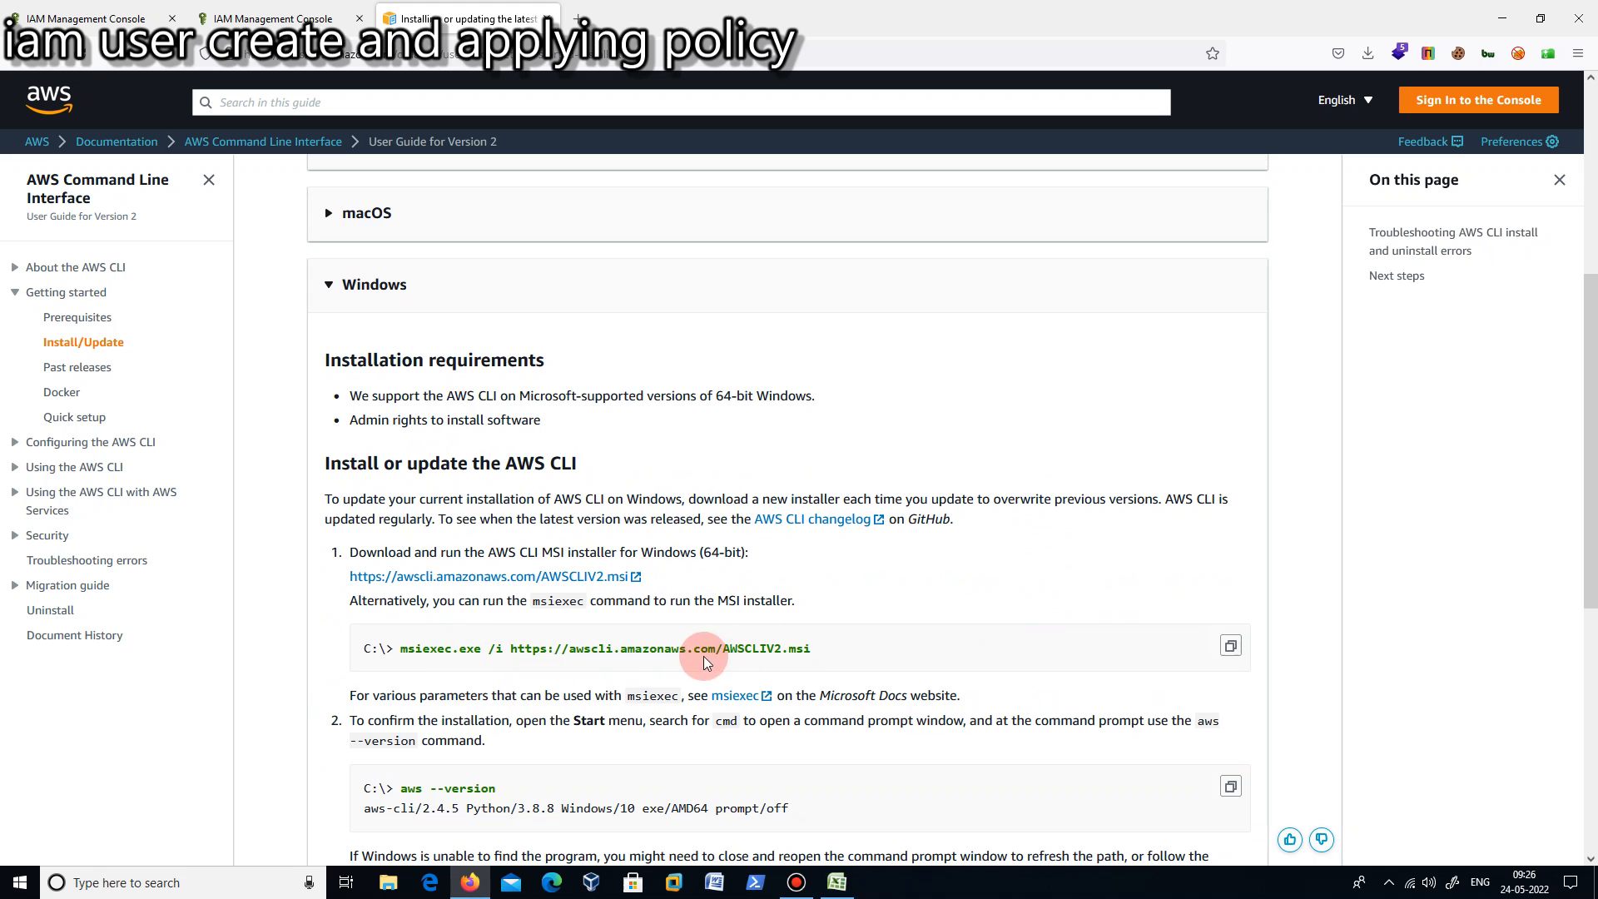
click(502, 578)
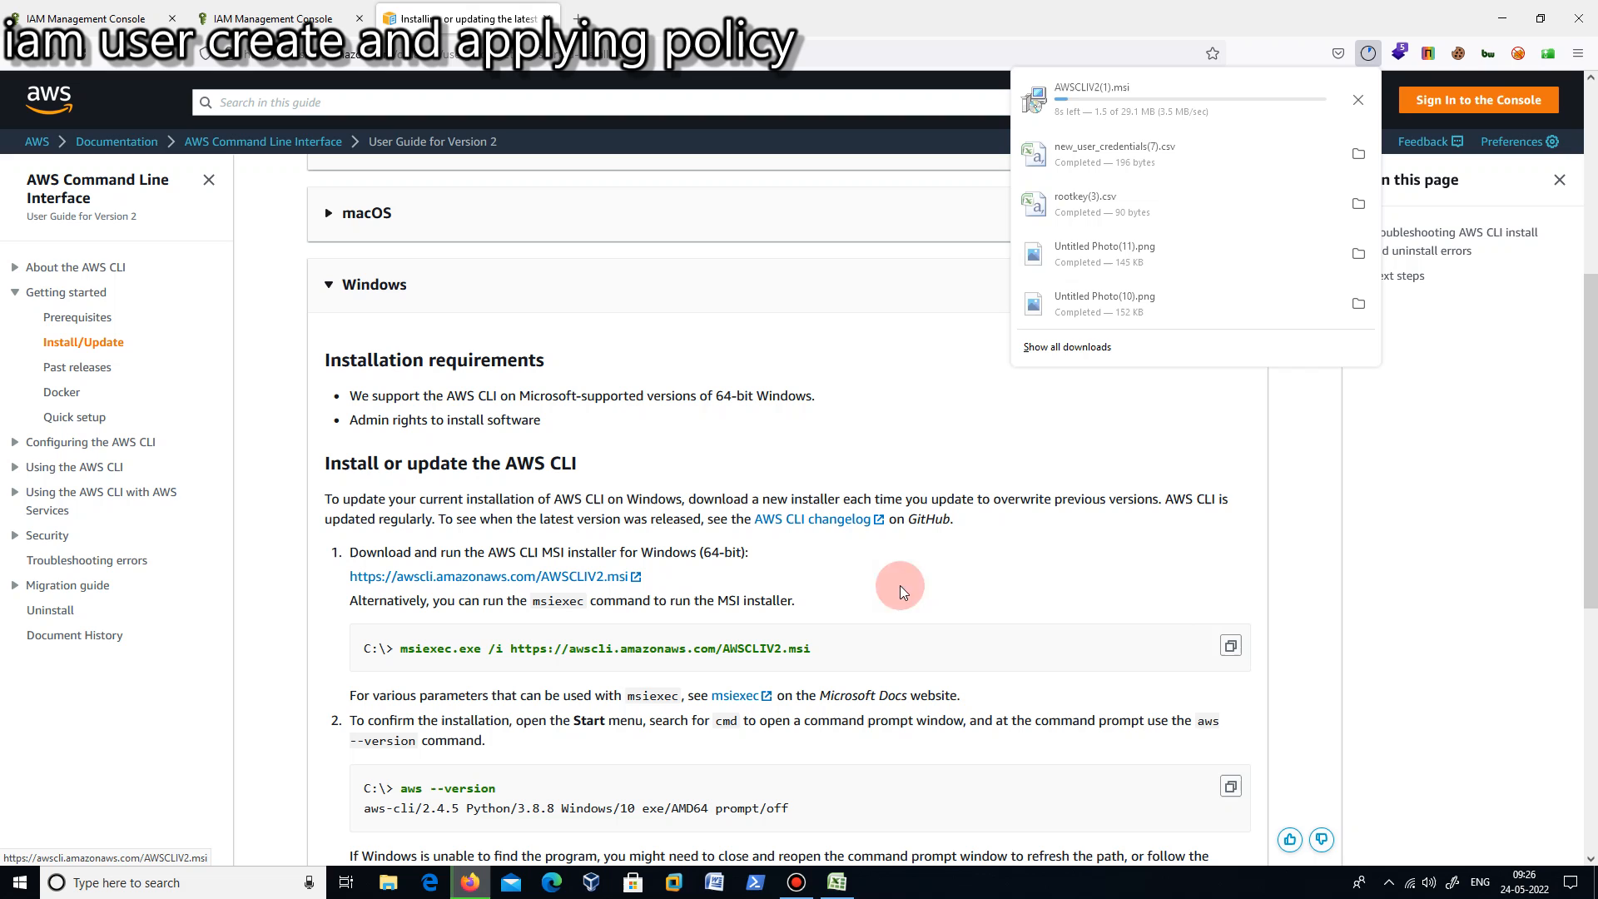
click(1039, 556)
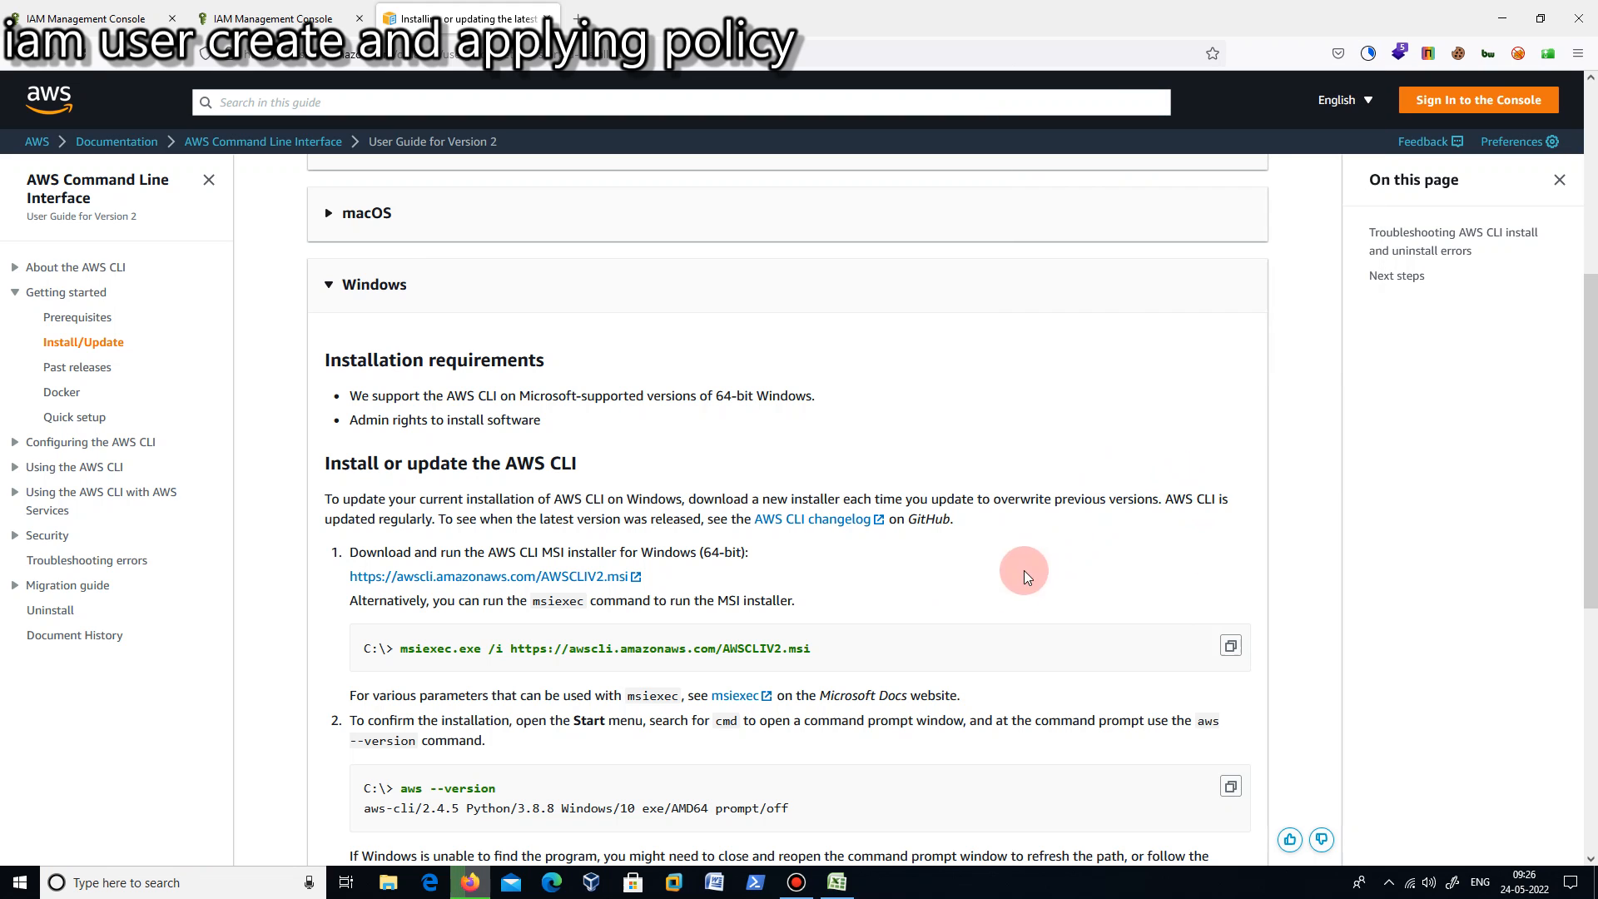
scroll(1012, 568, down, 2)
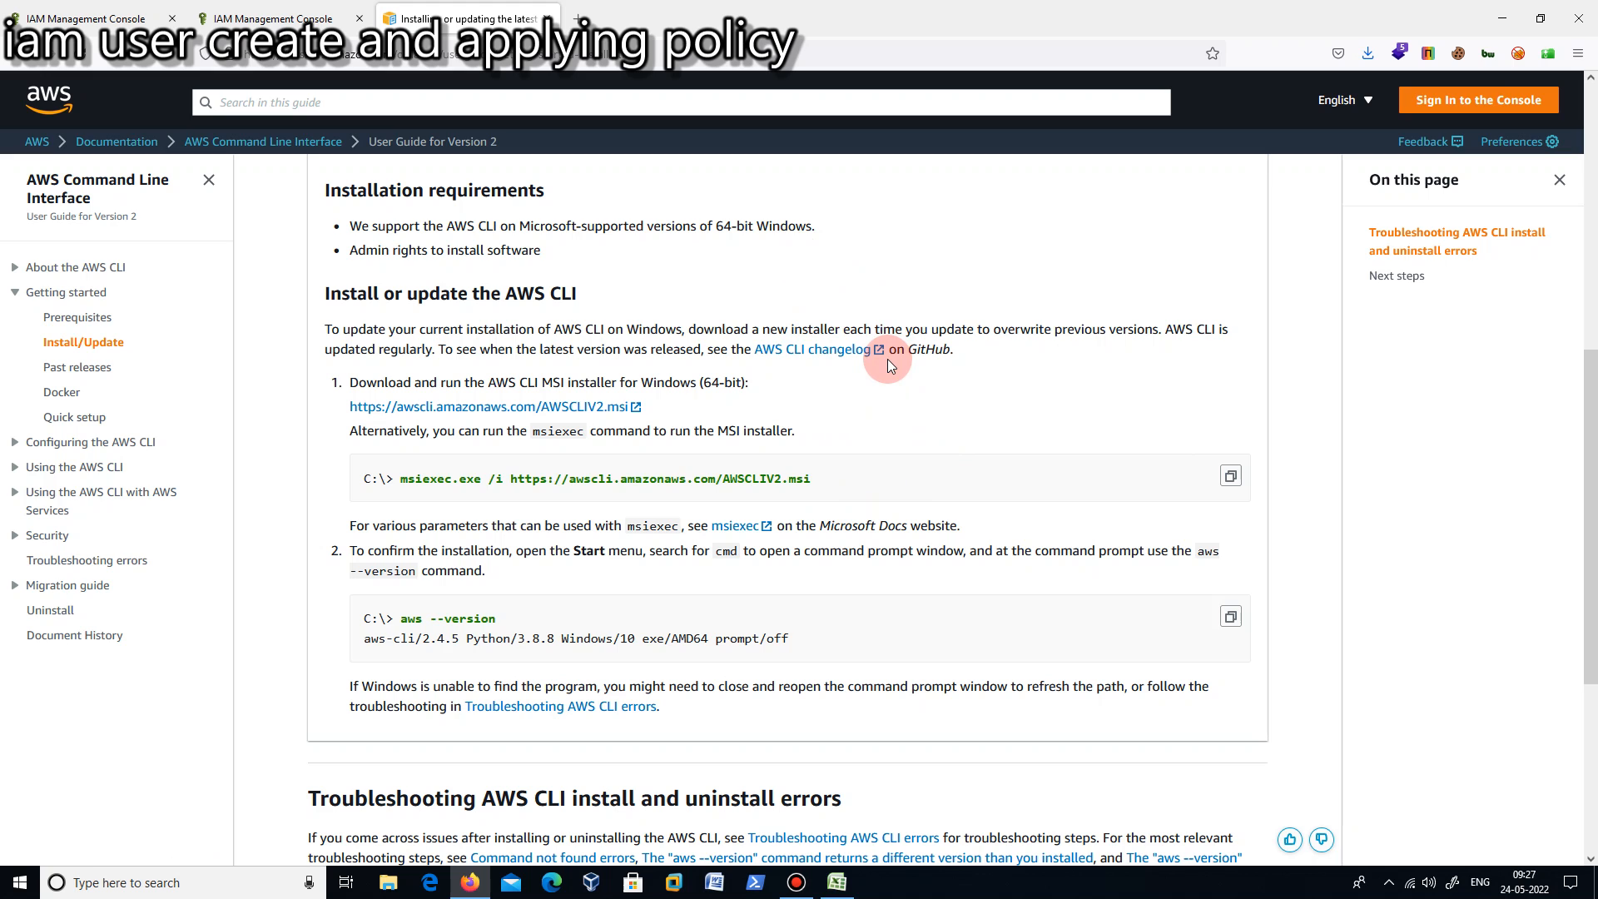
key(super+r)
text(cmd)
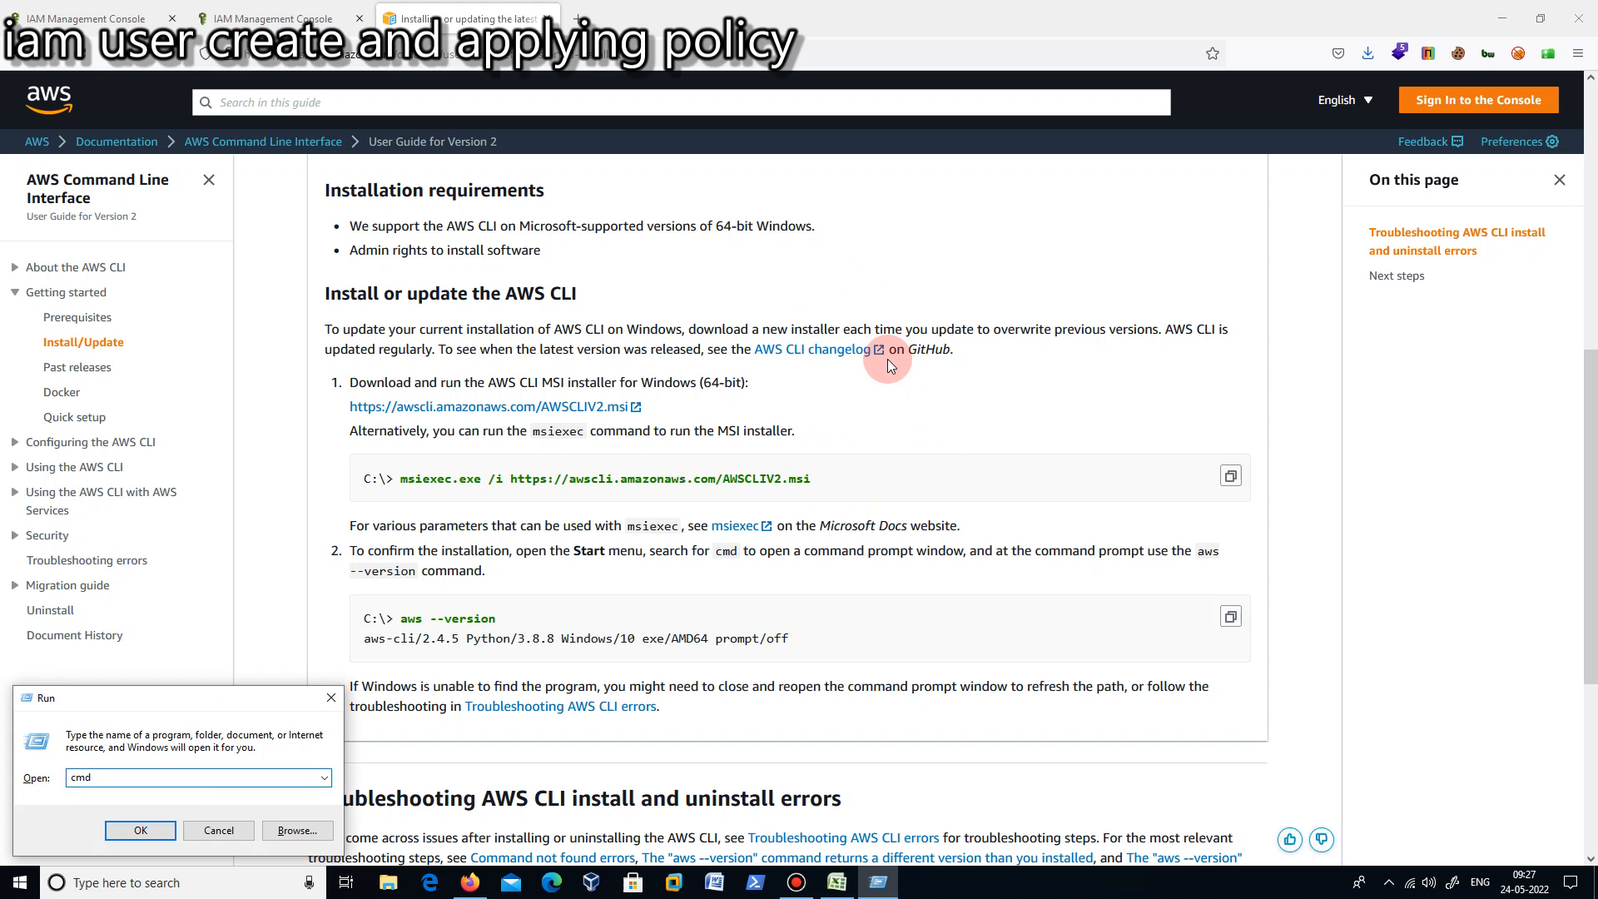
click(330, 698)
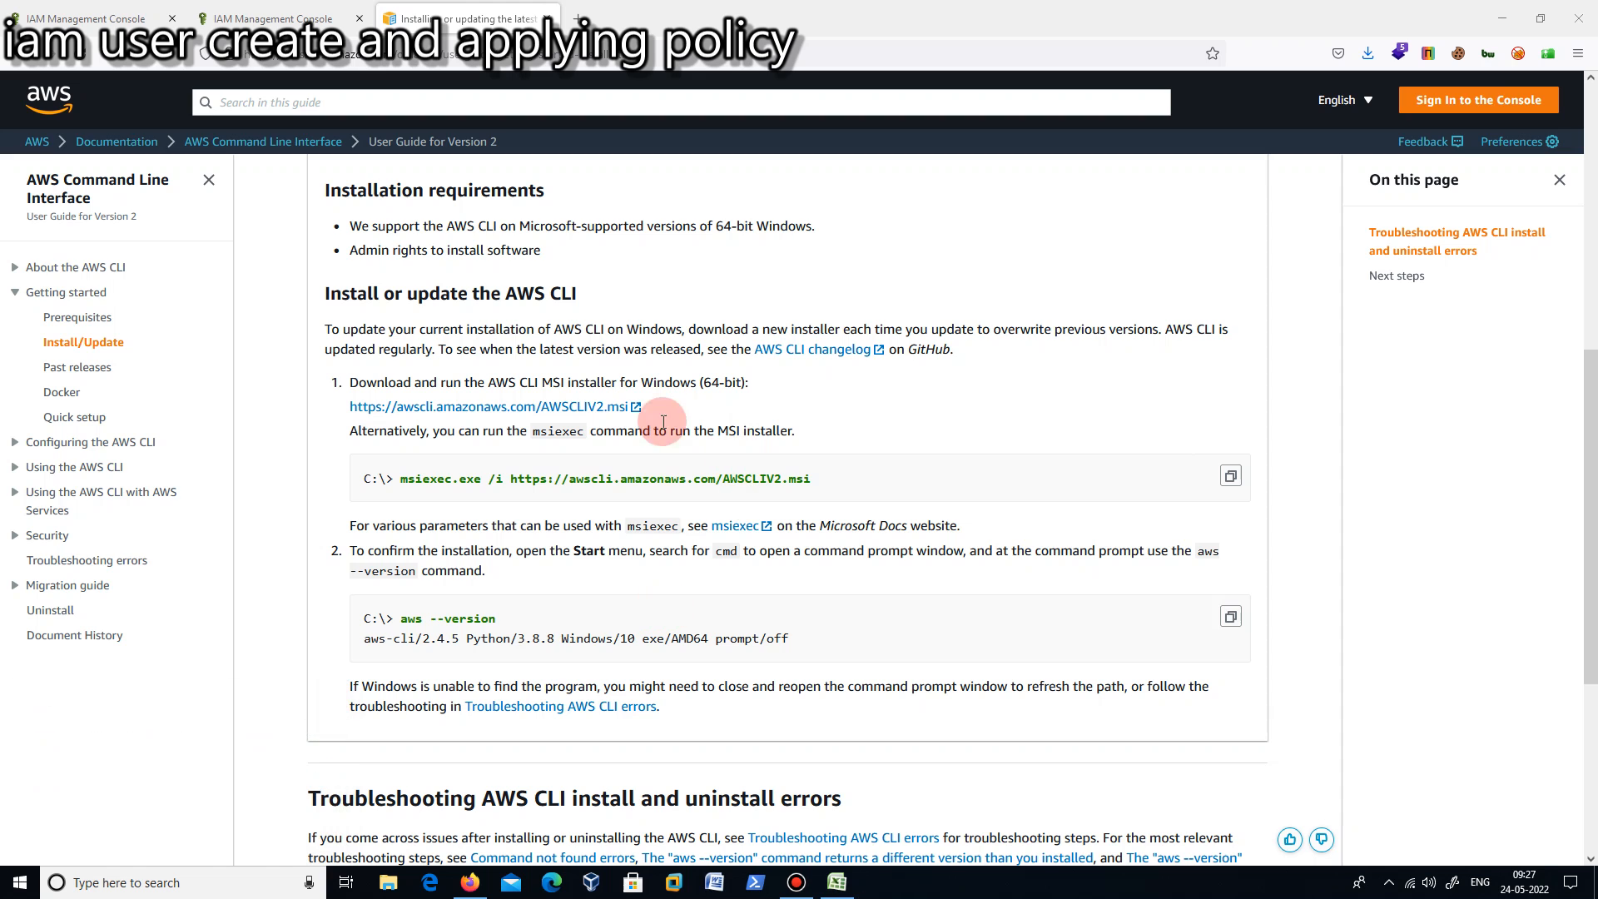
- Download the Windows AWS CLI MSI installer again and show the downloaded file in its folder
click(576, 410)
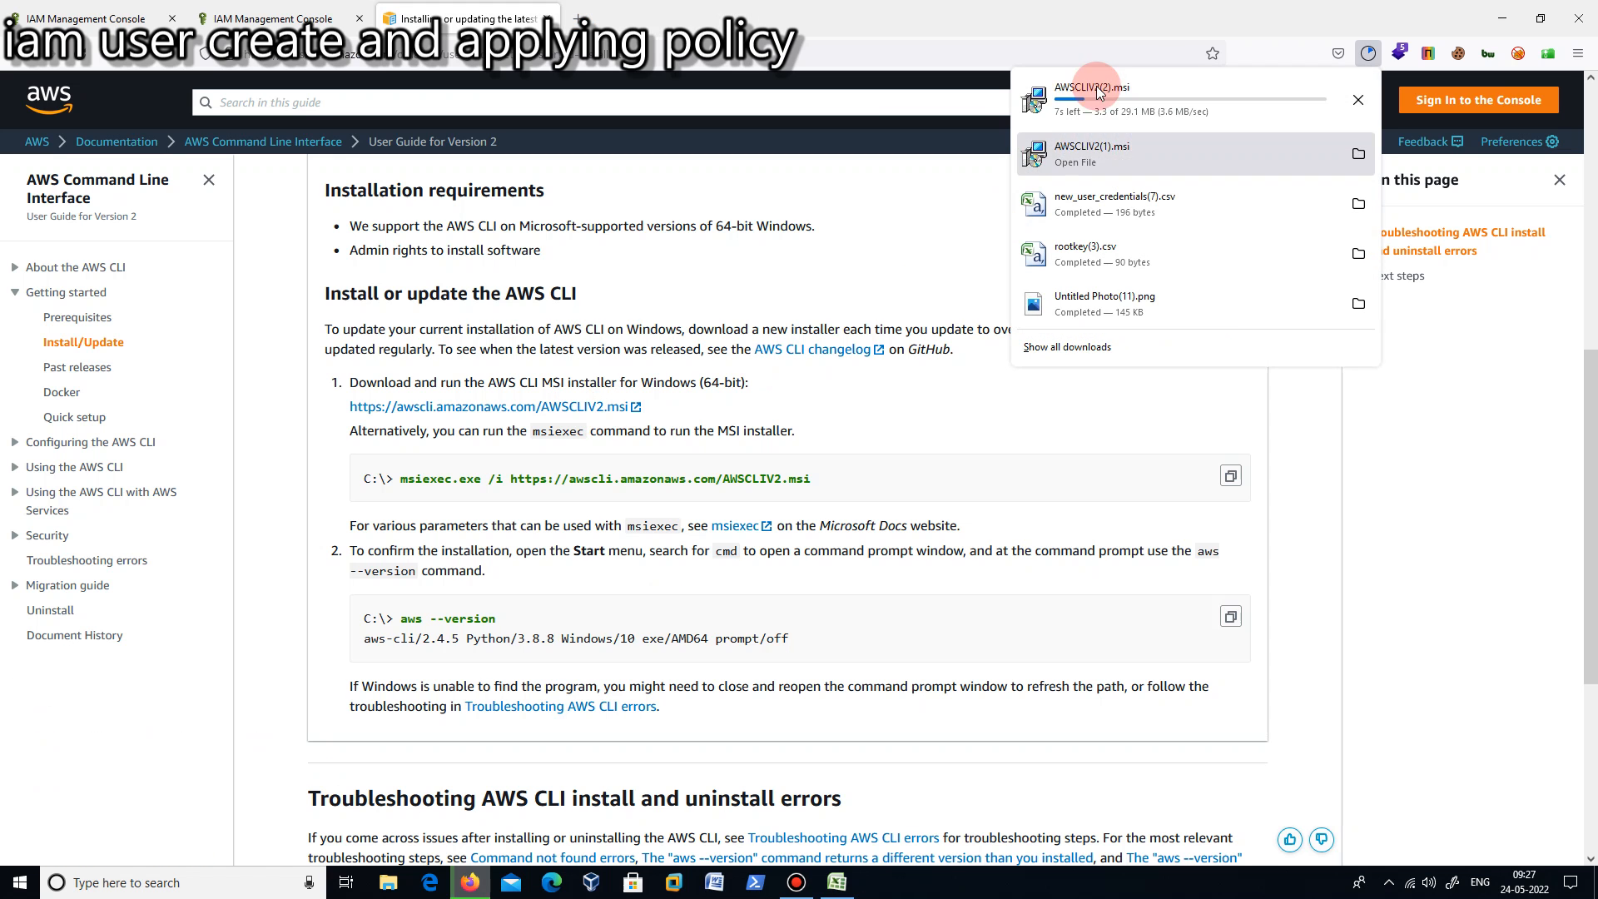
click(1087, 88)
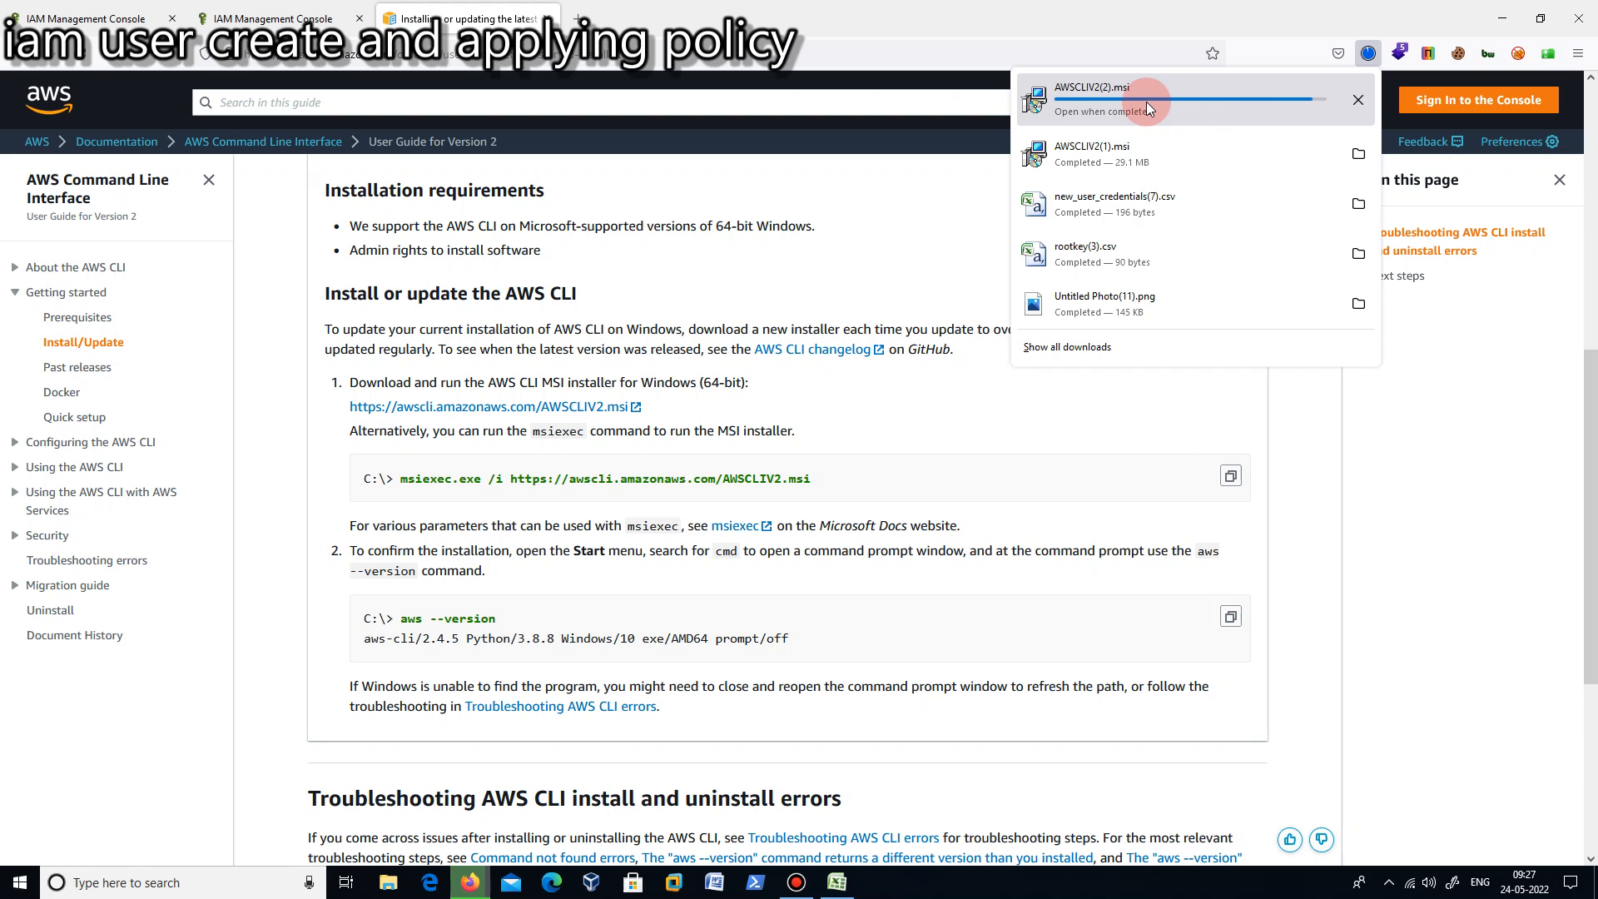
right_click(1117, 103)
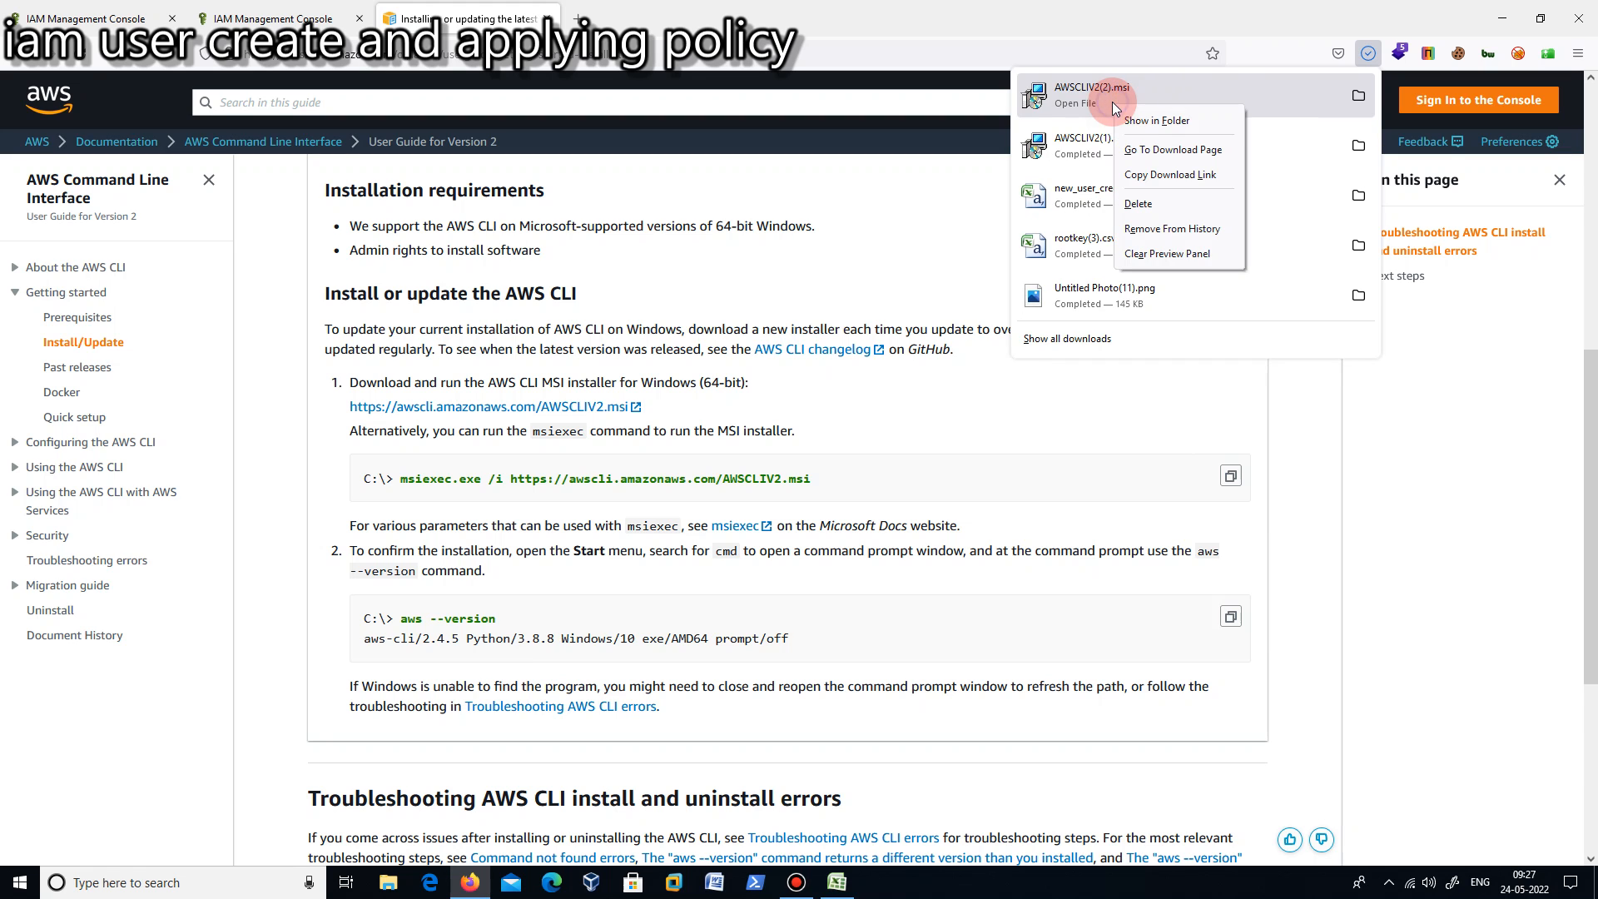
click(1155, 120)
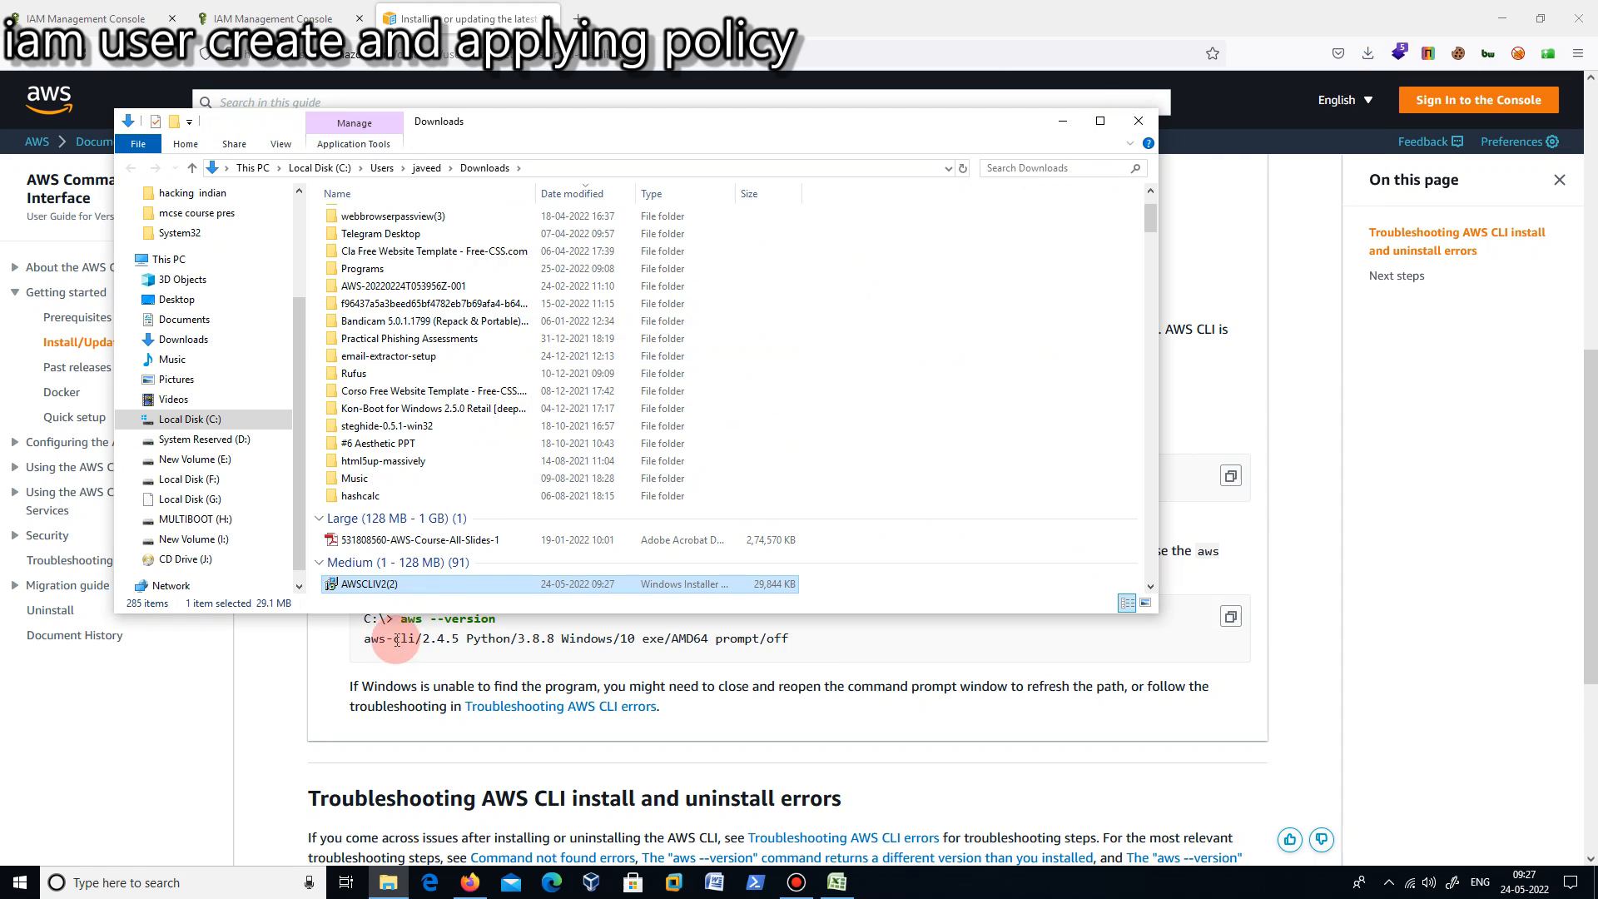
double_click(370, 589)
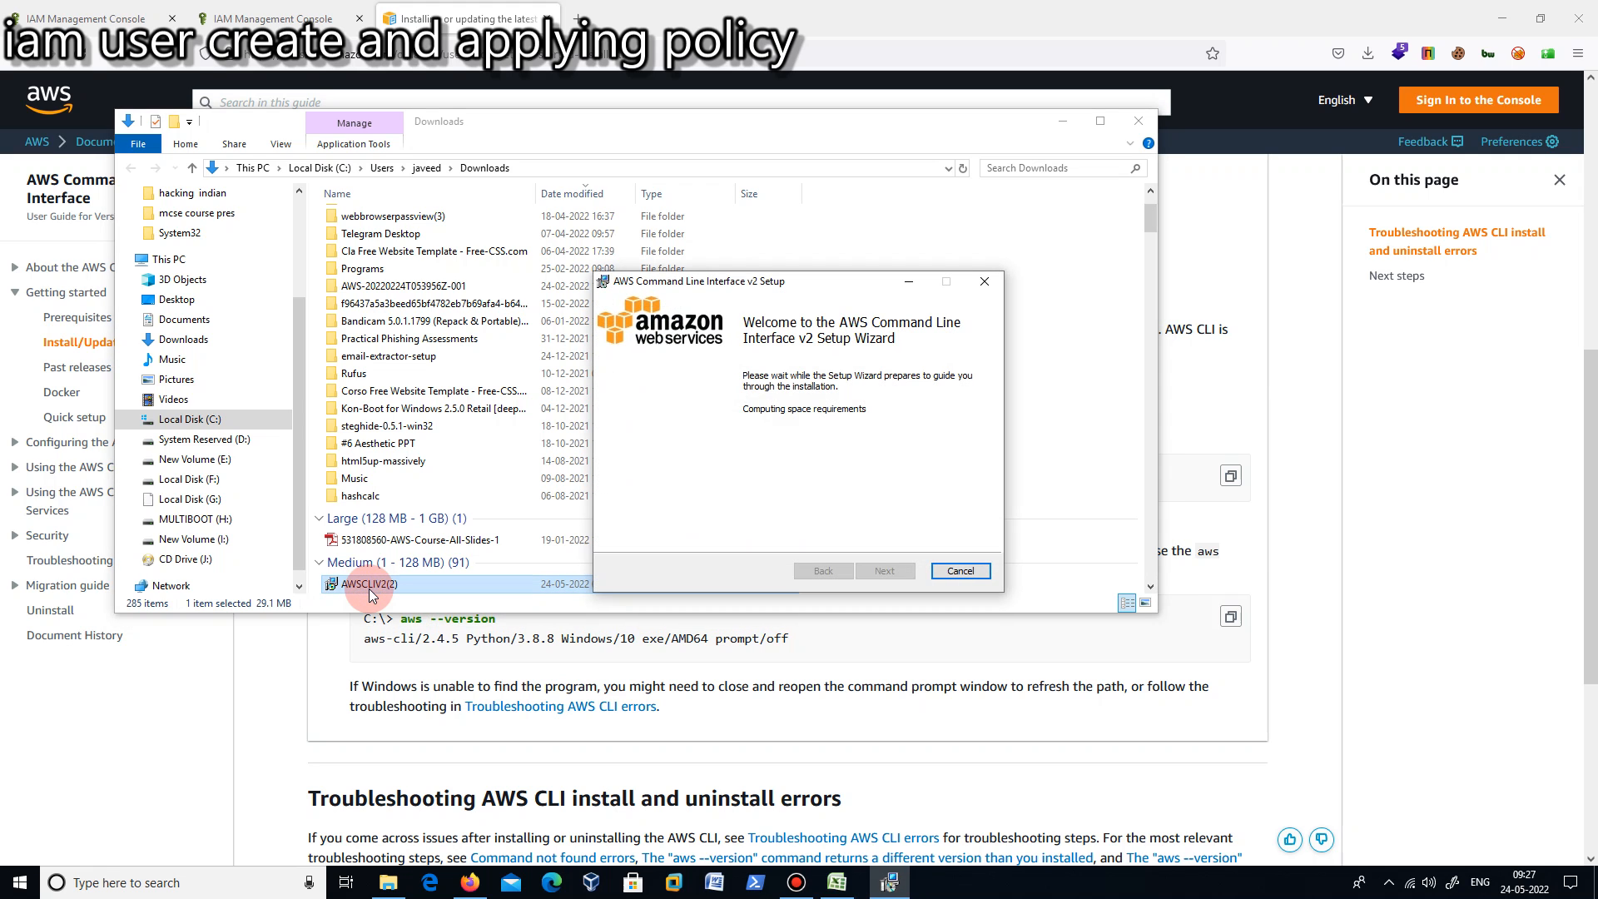
click(960, 571)
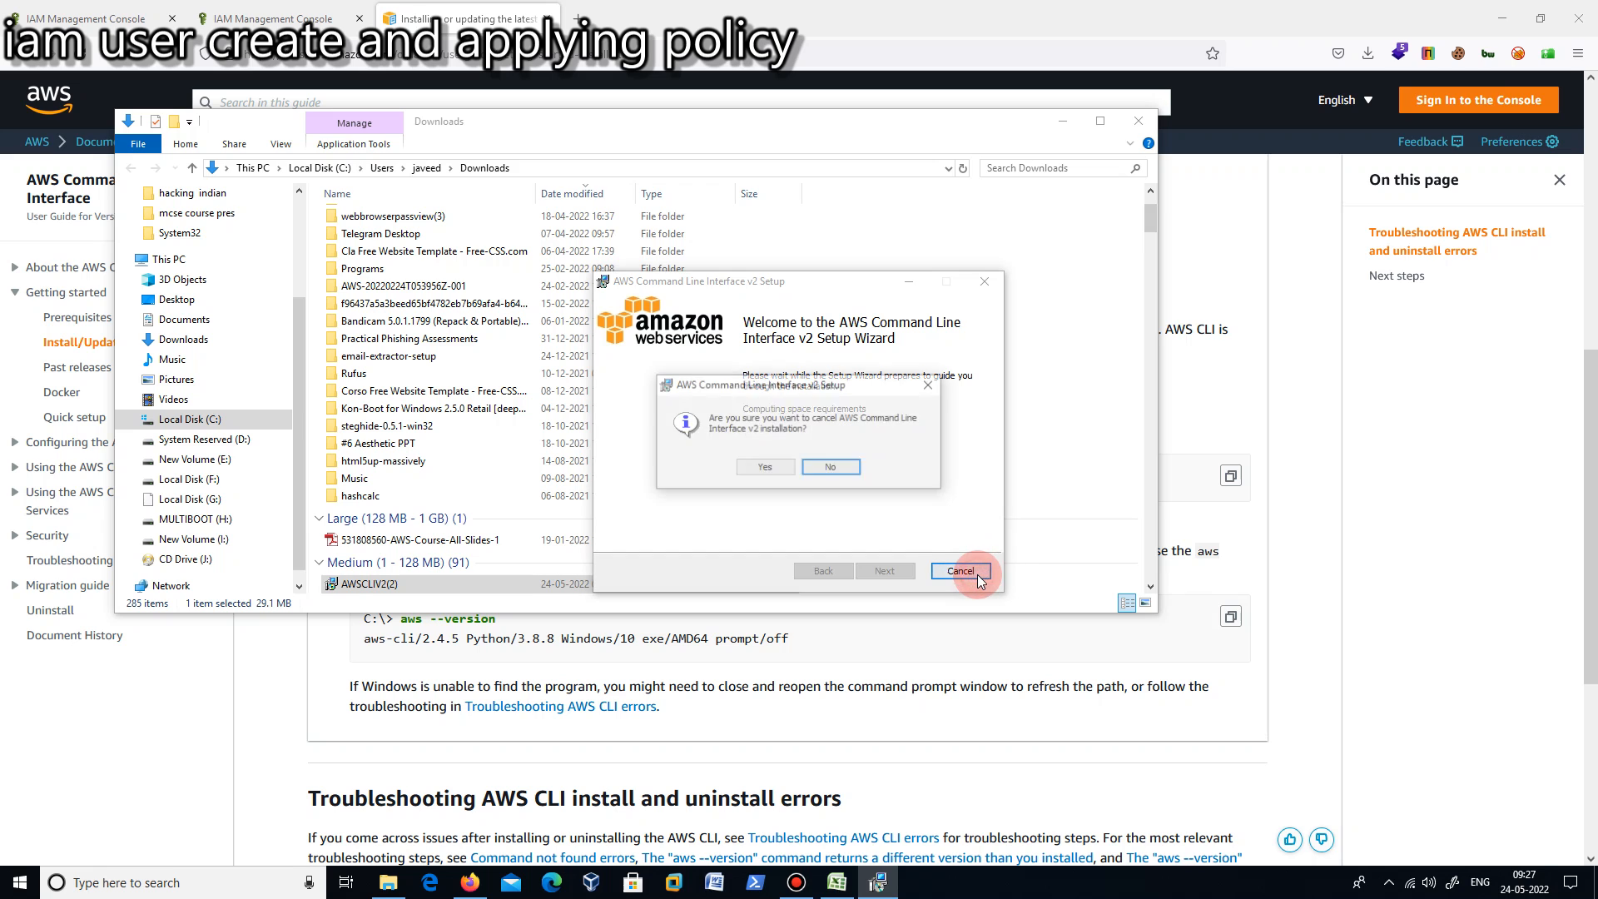
click(787, 466)
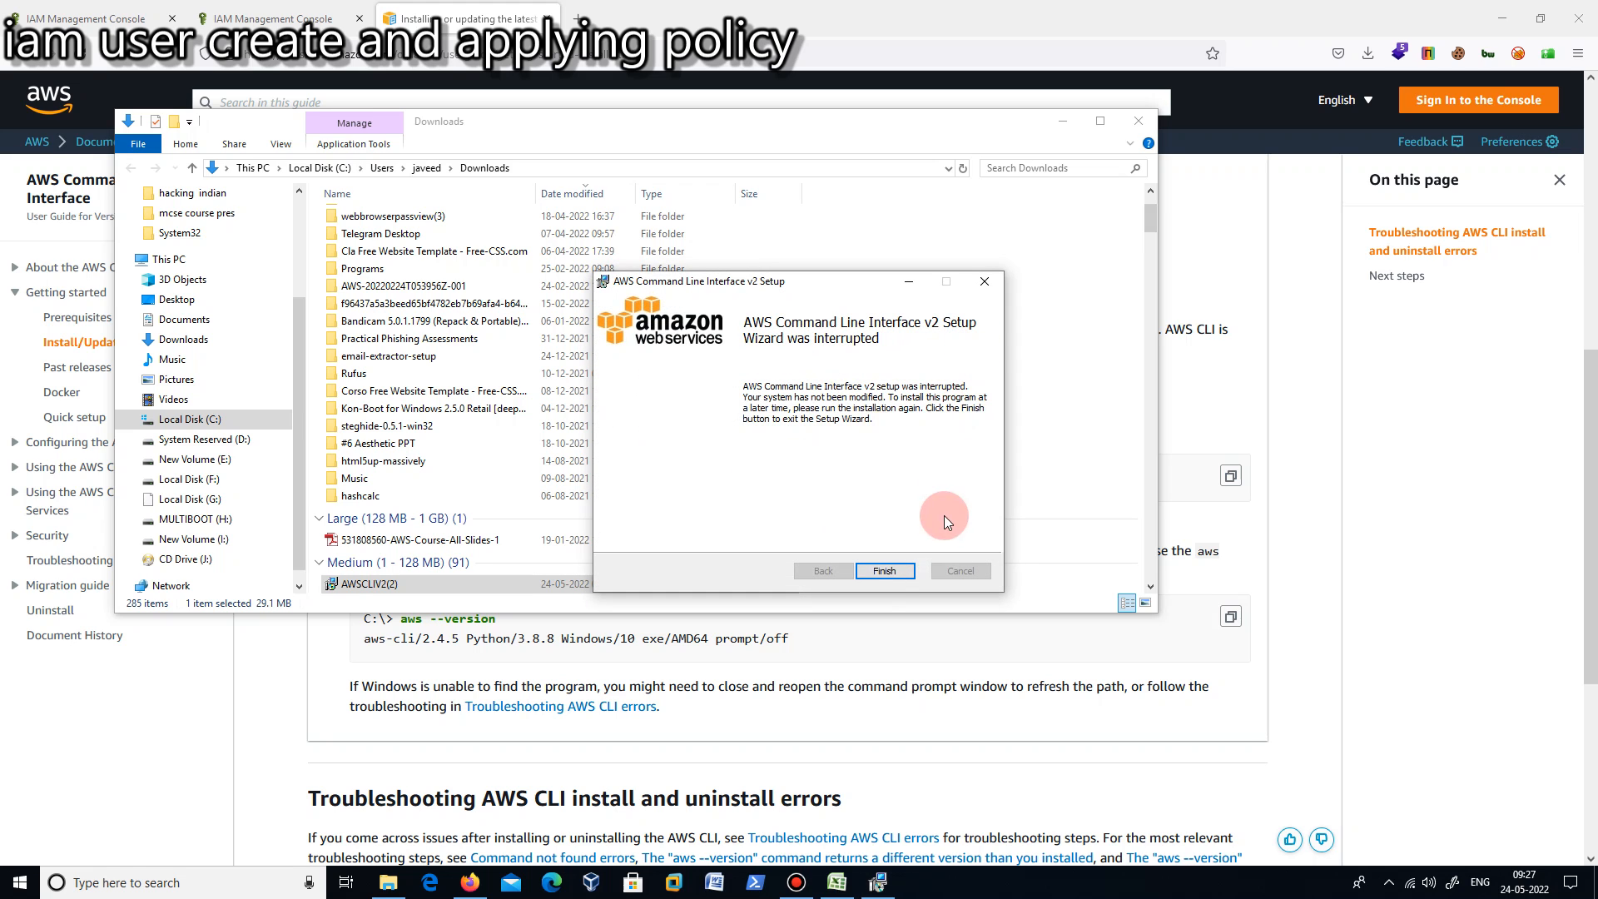
click(884, 571)
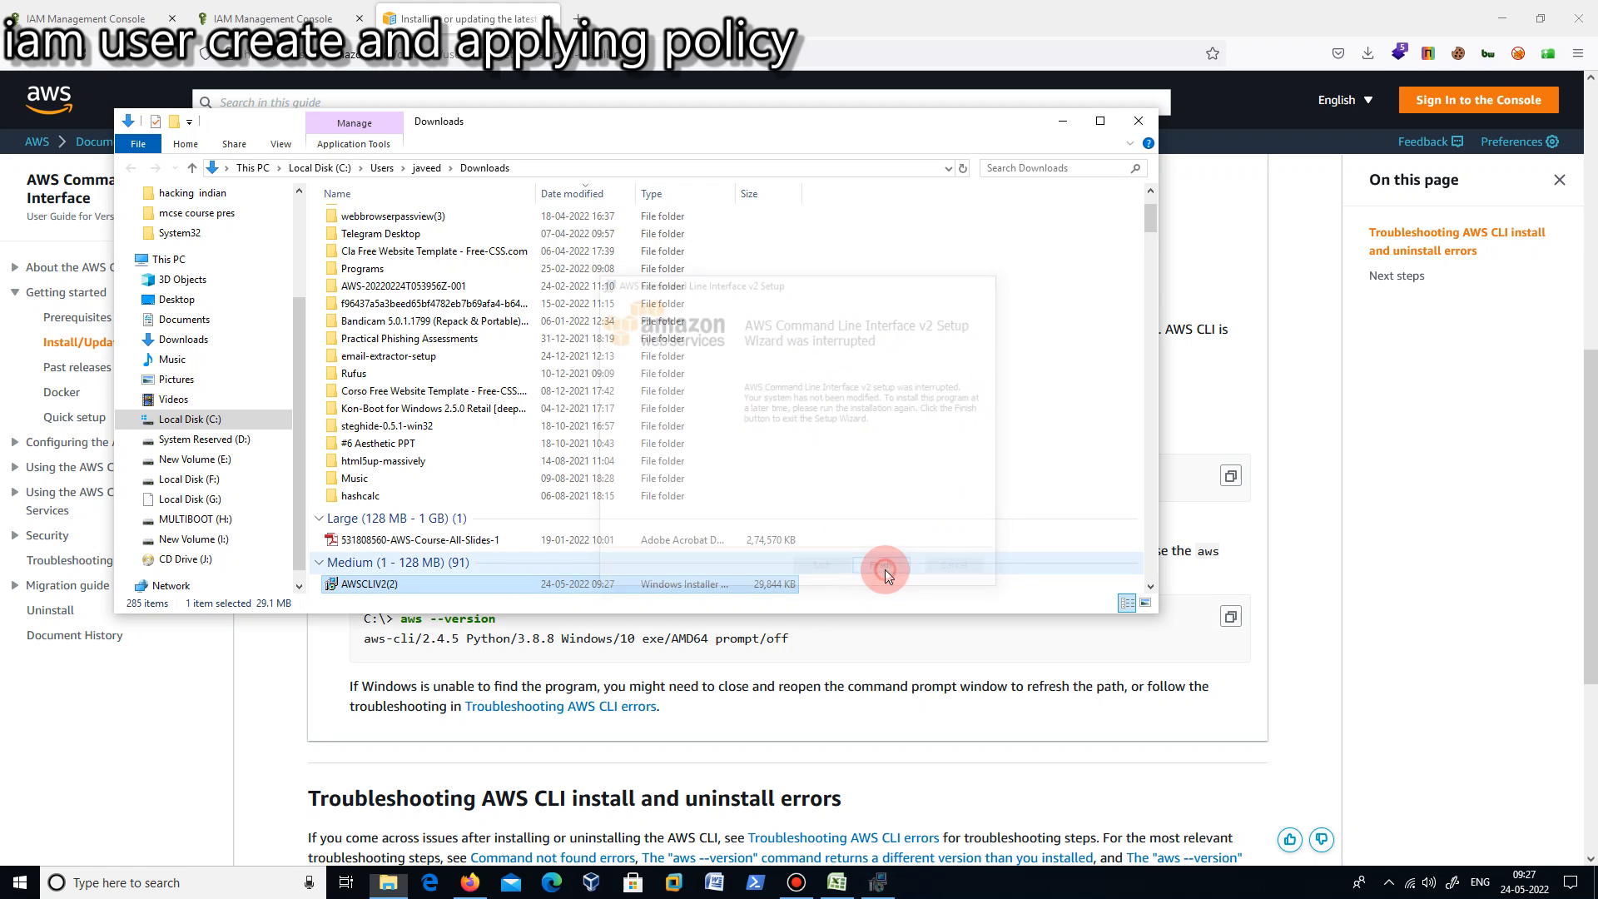
click(1138, 120)
mouse_move(1590, 393)
mouse_down()
mouse_move(1591, 450)
mouse_move(1589, 393)
mouse_up()
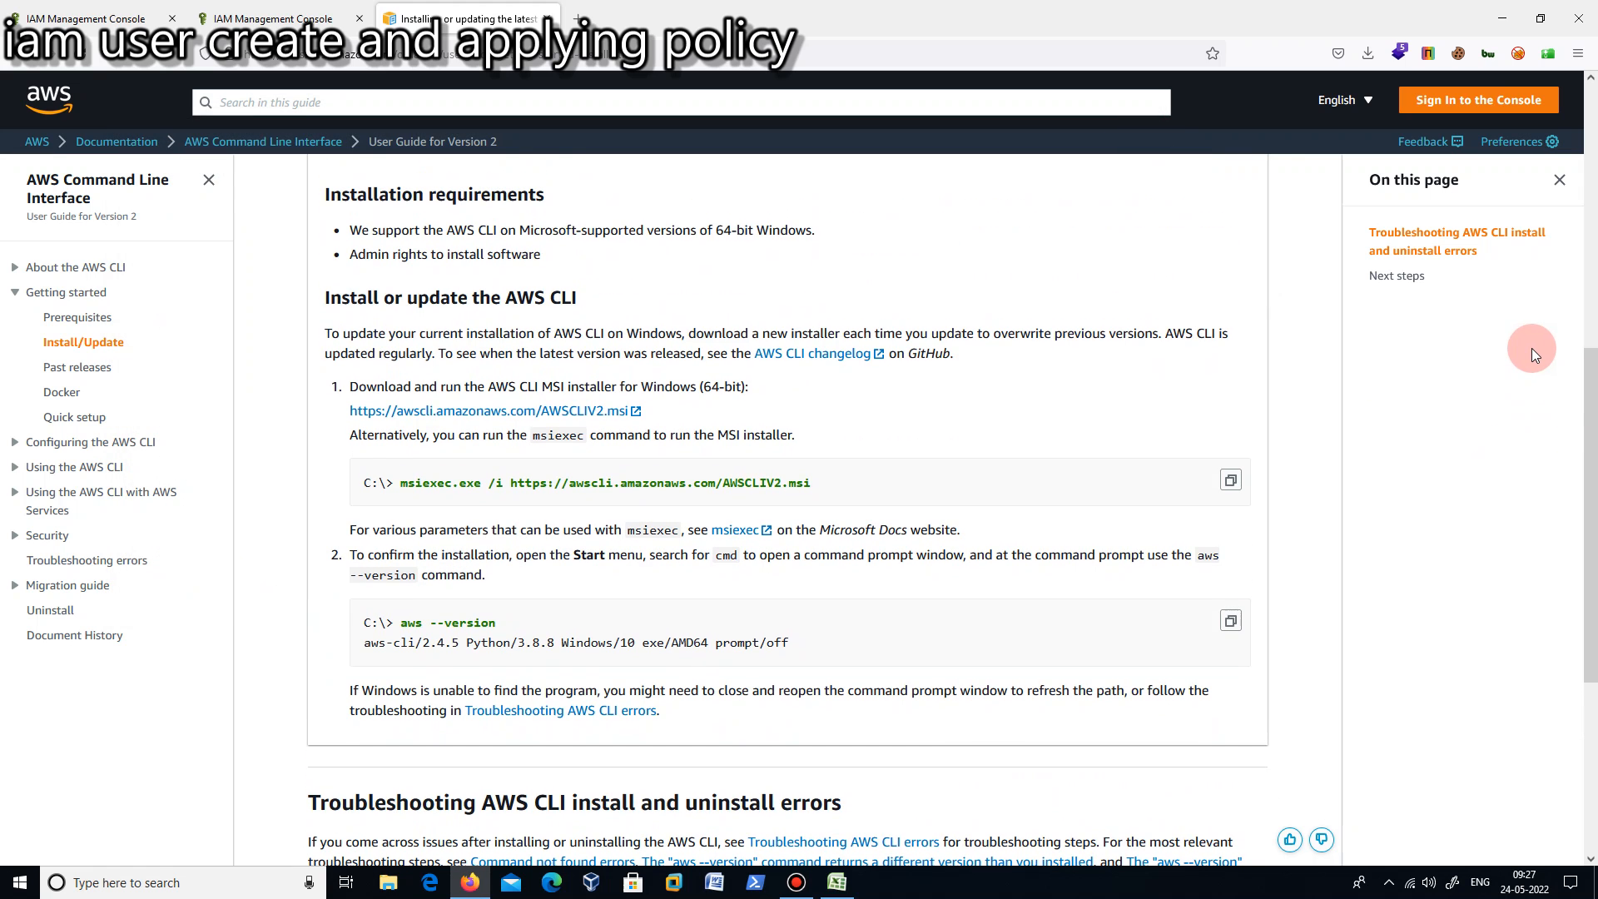
- Open a Command Prompt and check the installed AWS CLI version with aws --version
key(super+r)
text(cmd)
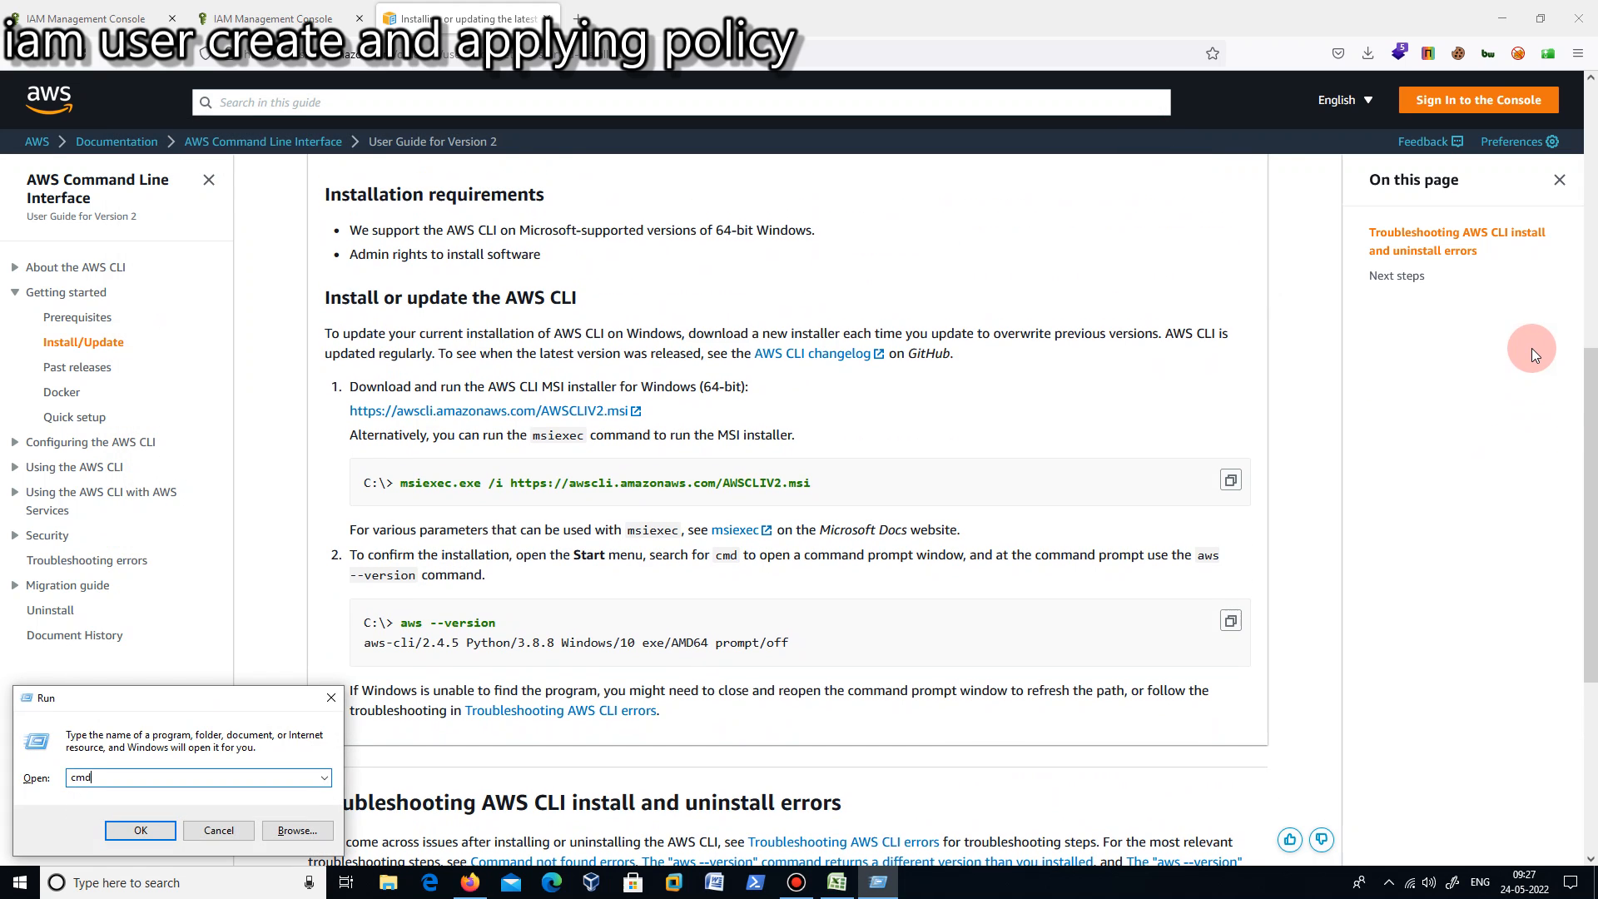
key(Return)
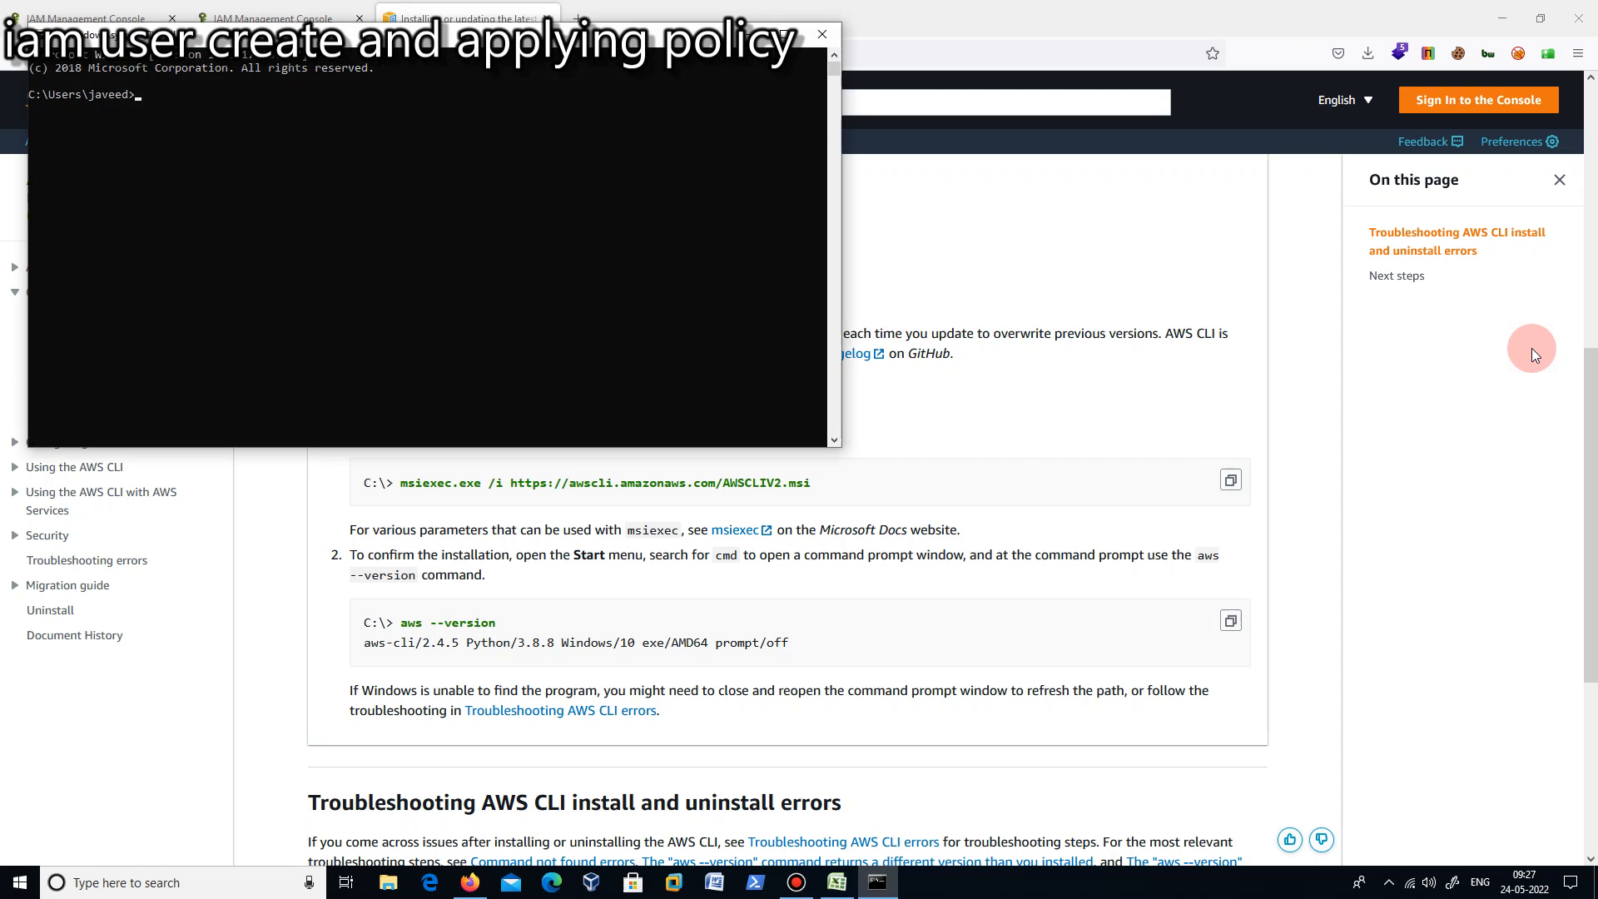
text(aws --version)
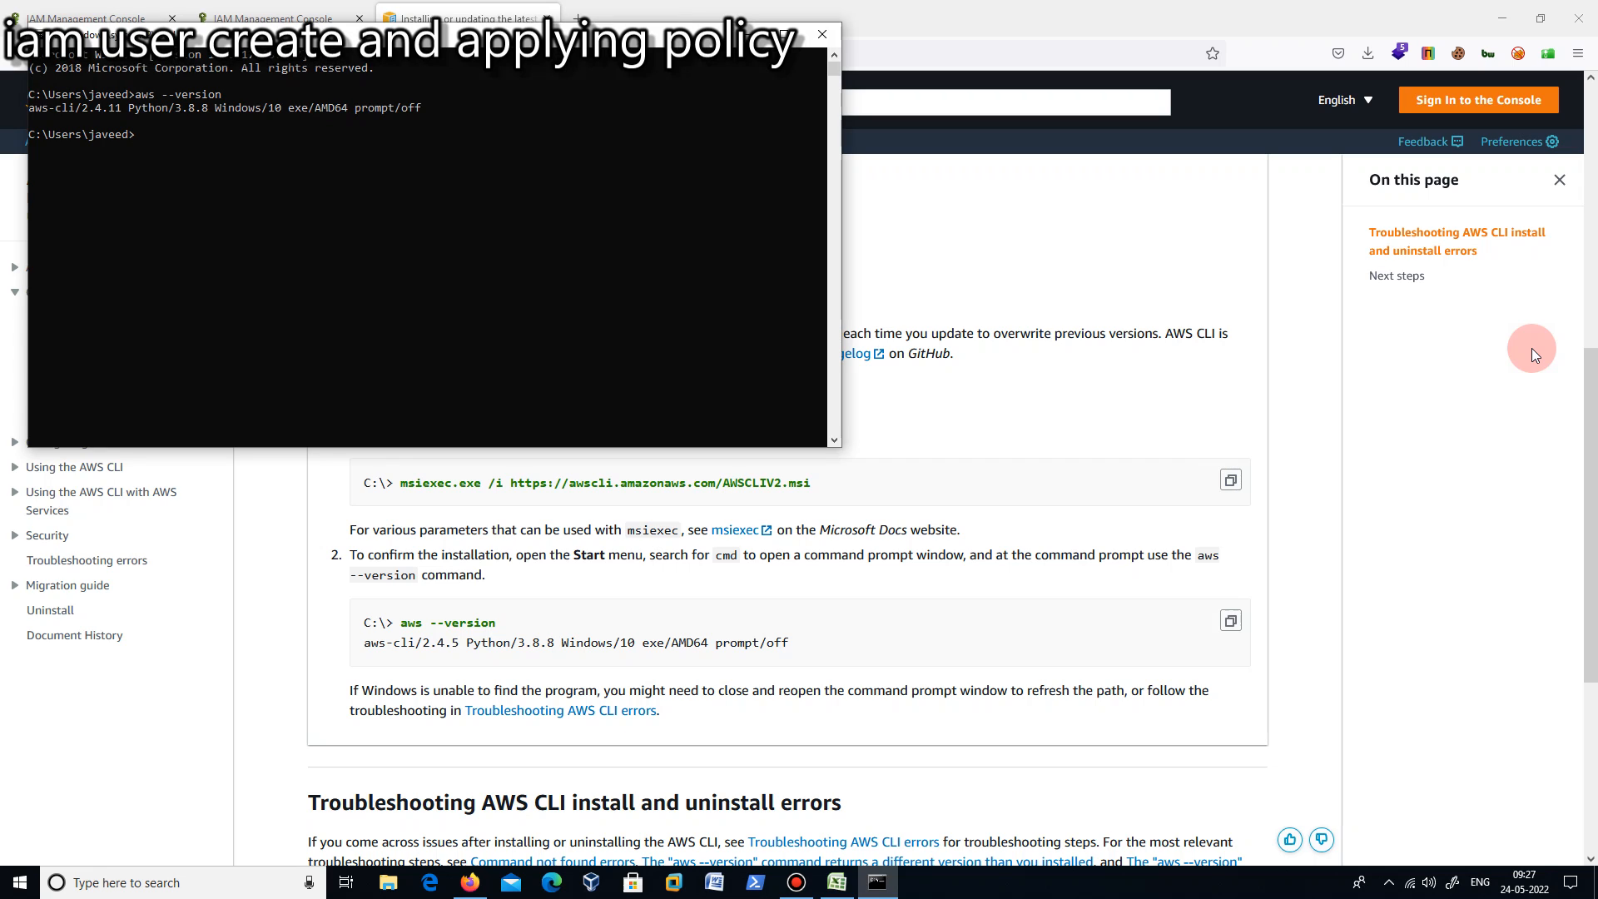
- Run aws configure in the Command Prompt and enter iamuser11's access key ID, copied from the credentials file in Excel
text(aws configure)
key(Return)
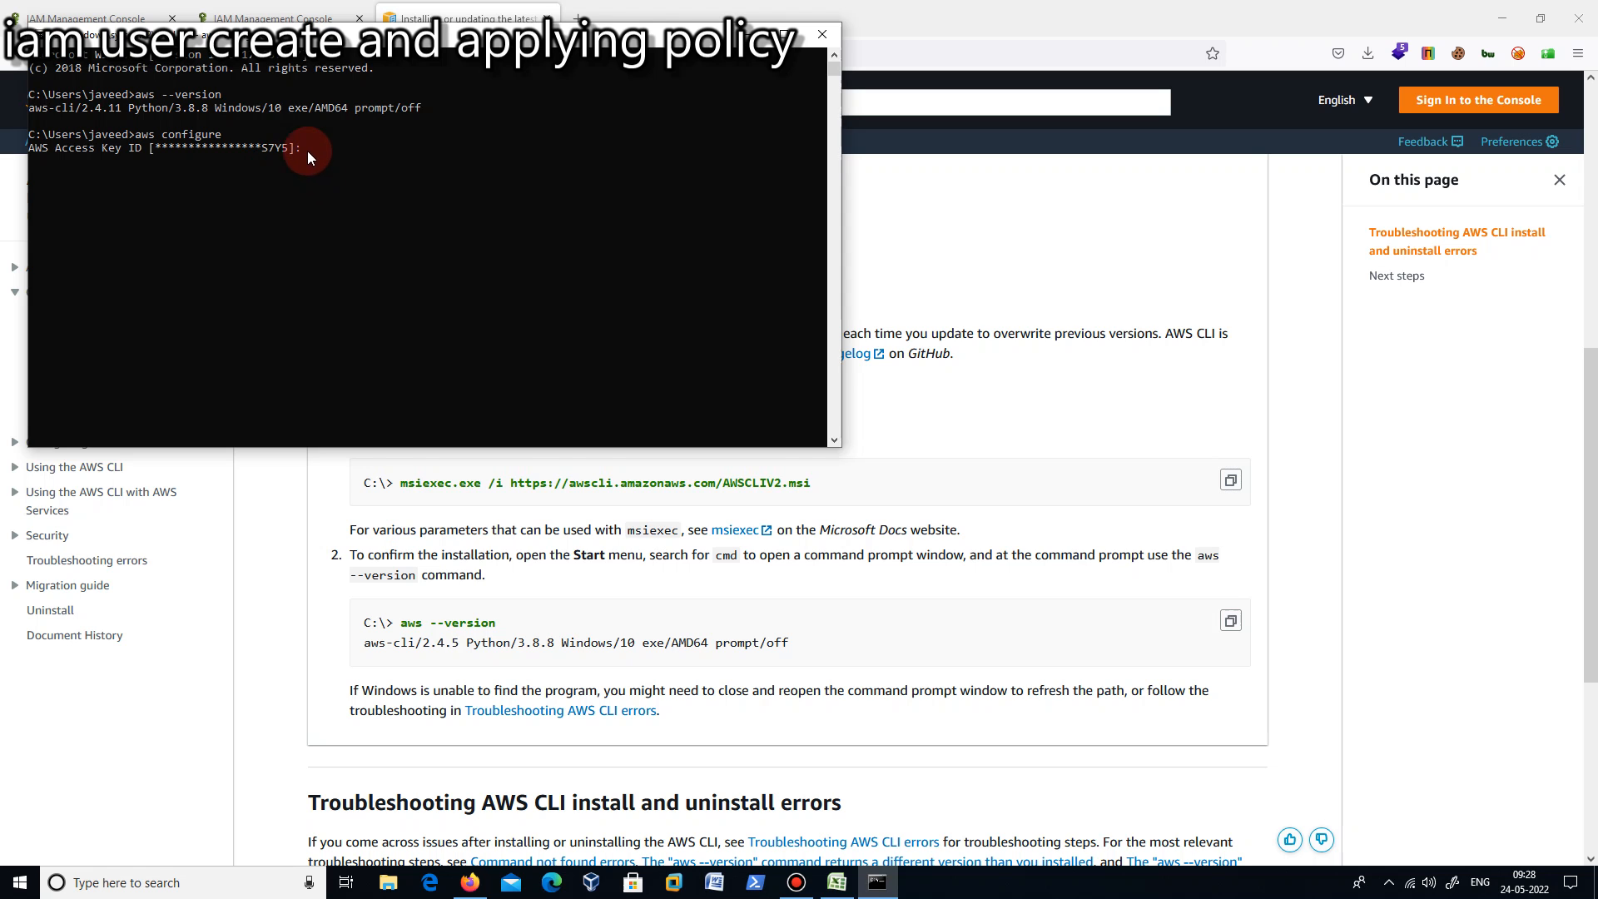
click(838, 882)
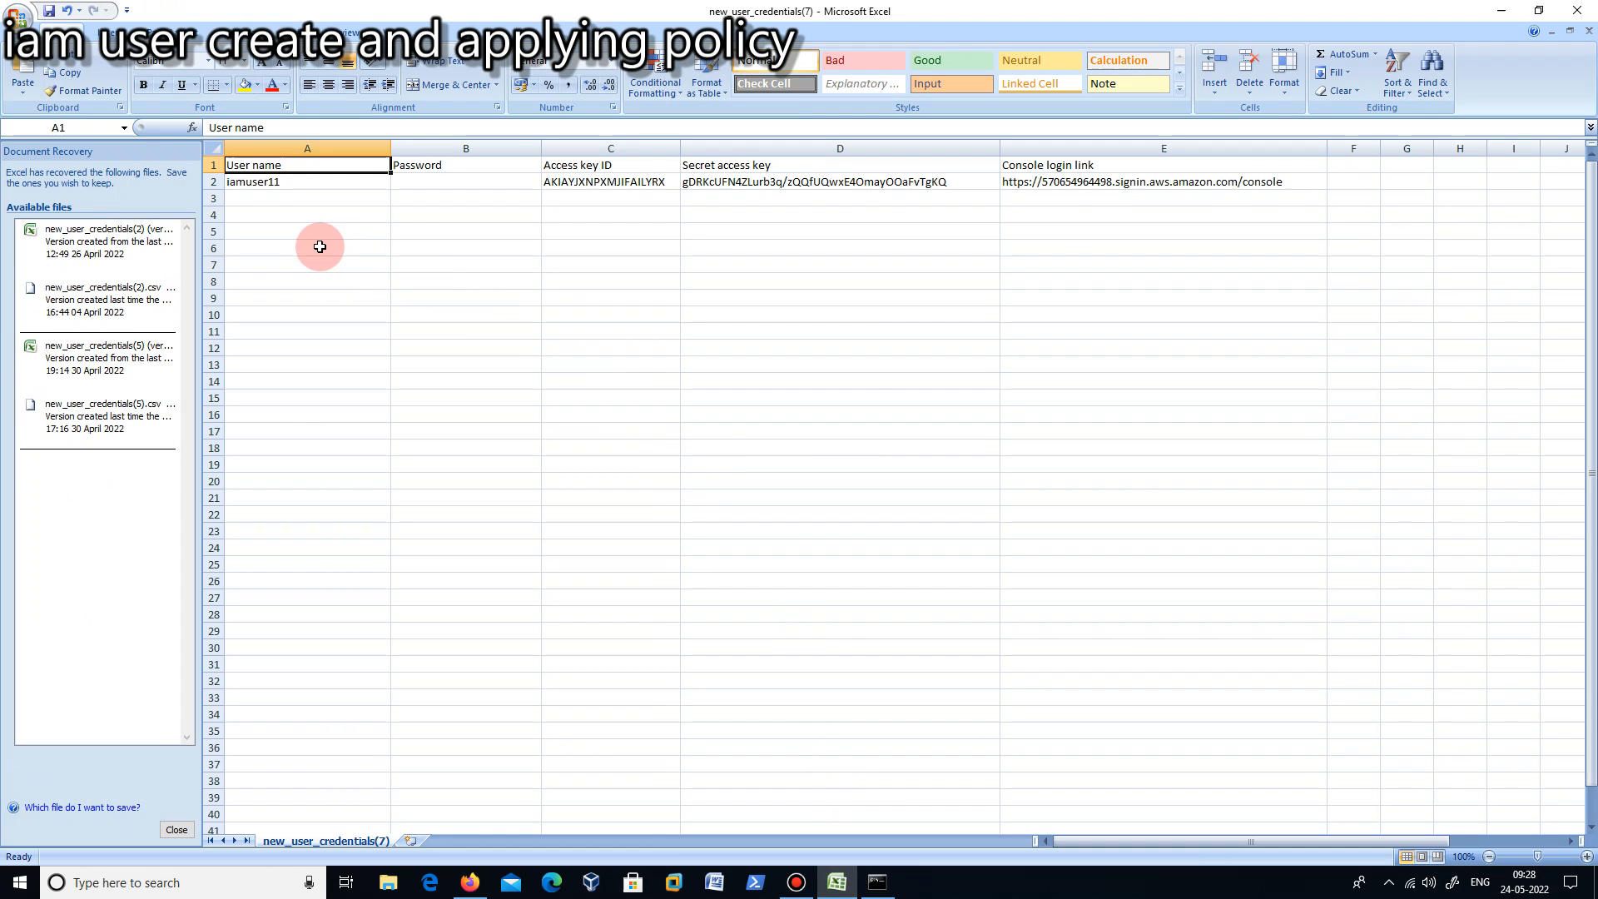
click(666, 181)
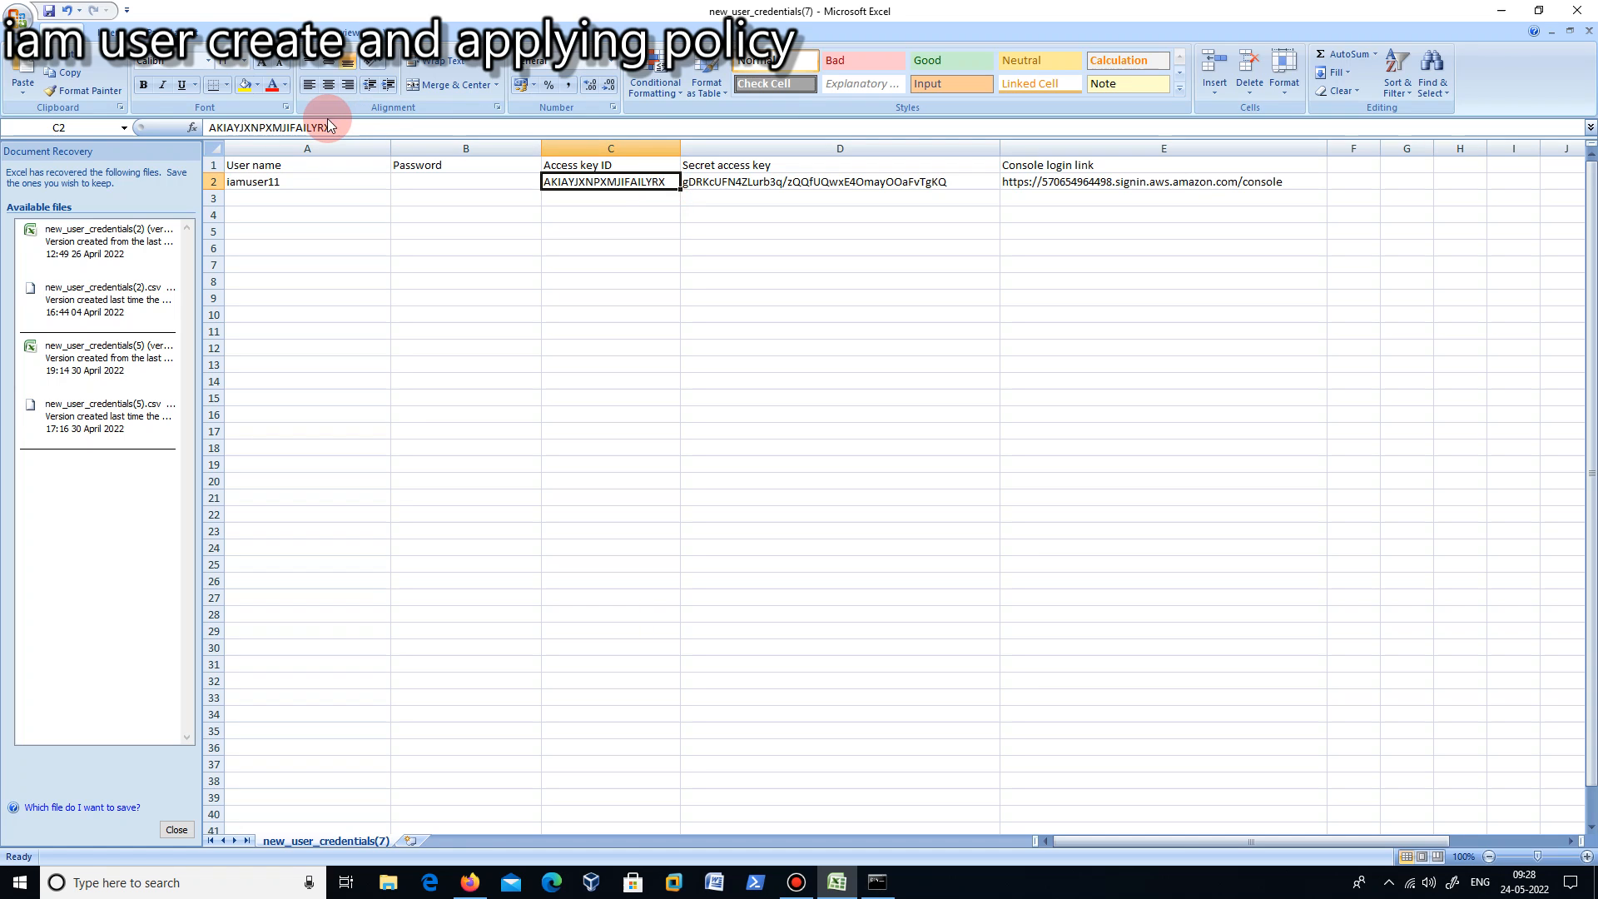
drag(331, 127, 216, 130)
right_click(216, 129)
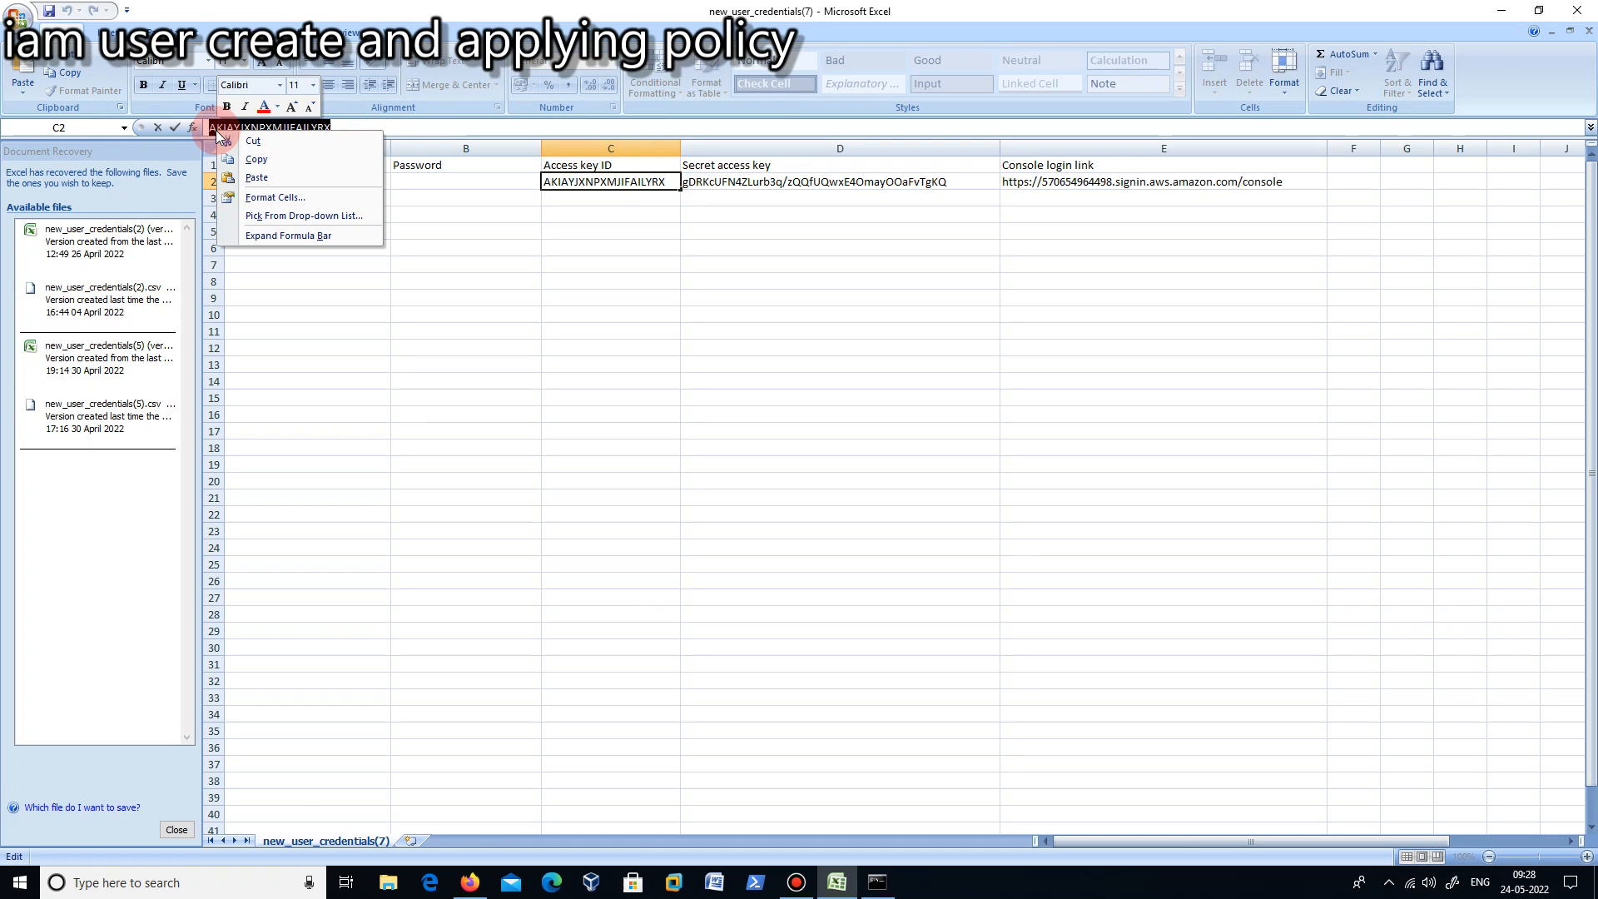
click(253, 158)
click(1503, 10)
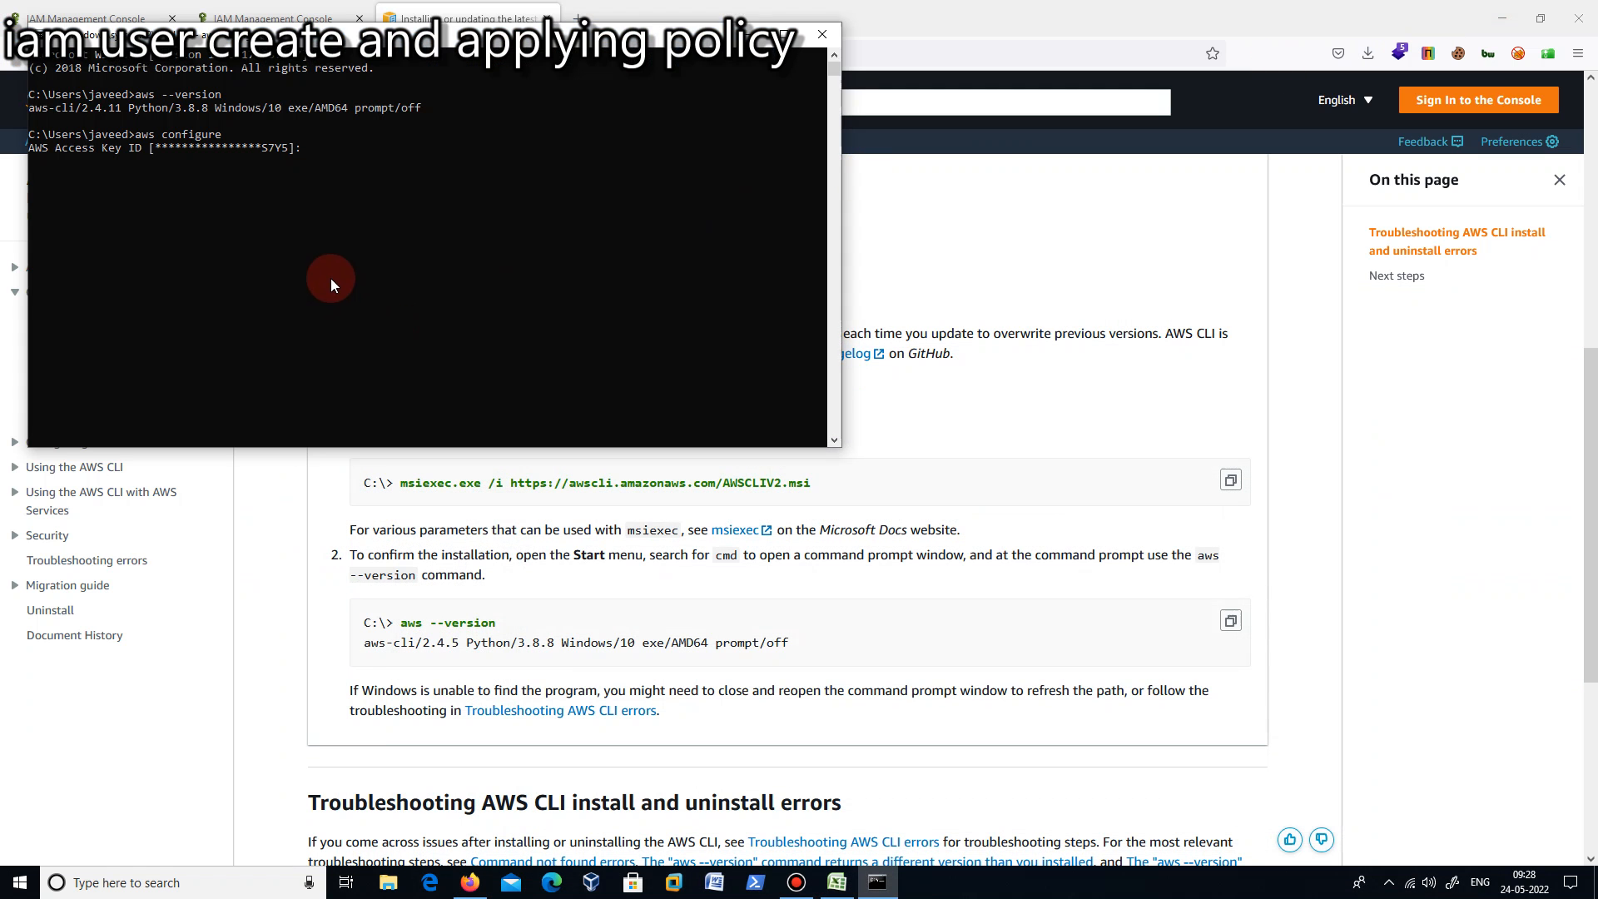
right_click(367, 158)
key(Return)
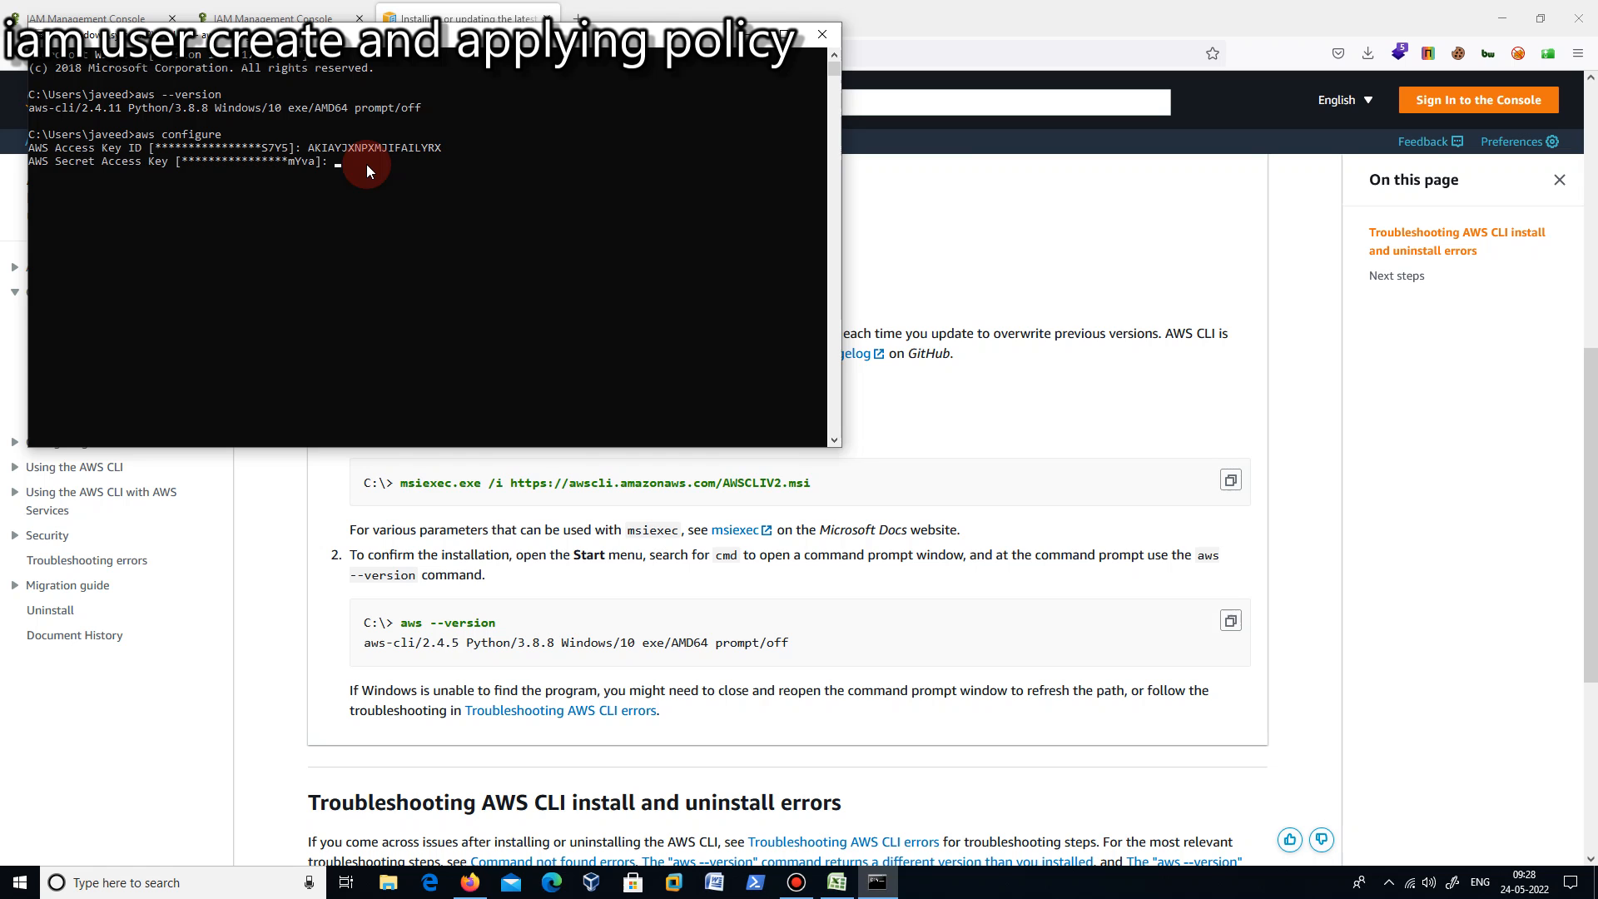
- Enter iamuser11's secret access key from the Excel credentials file in the Command Prompt, keeping the default region and output format
click(851, 880)
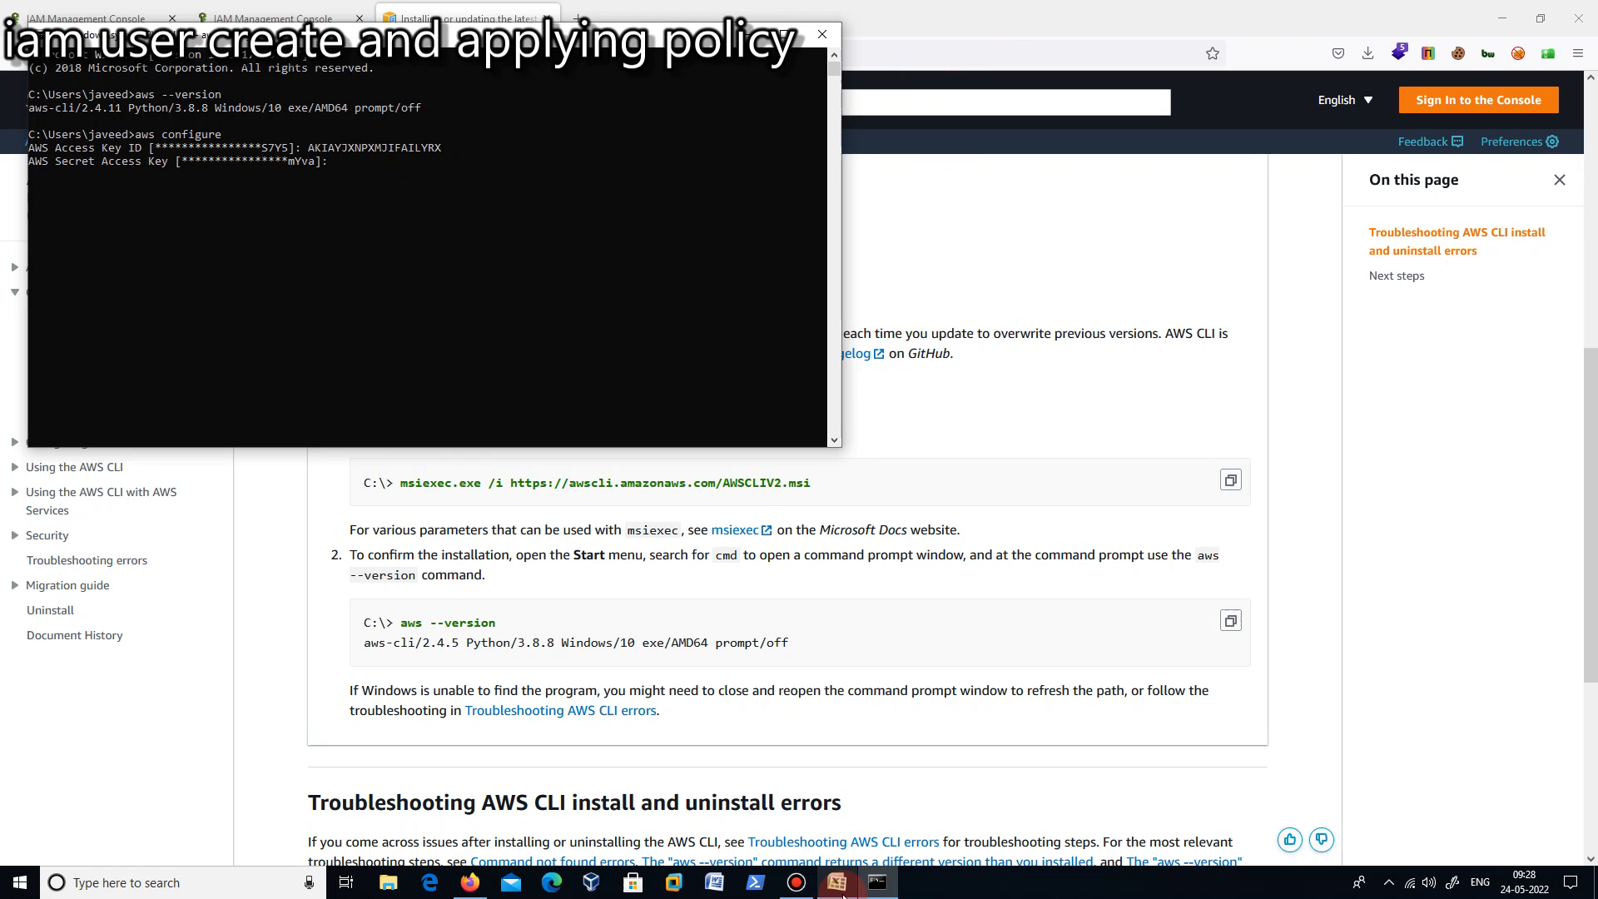
click(945, 181)
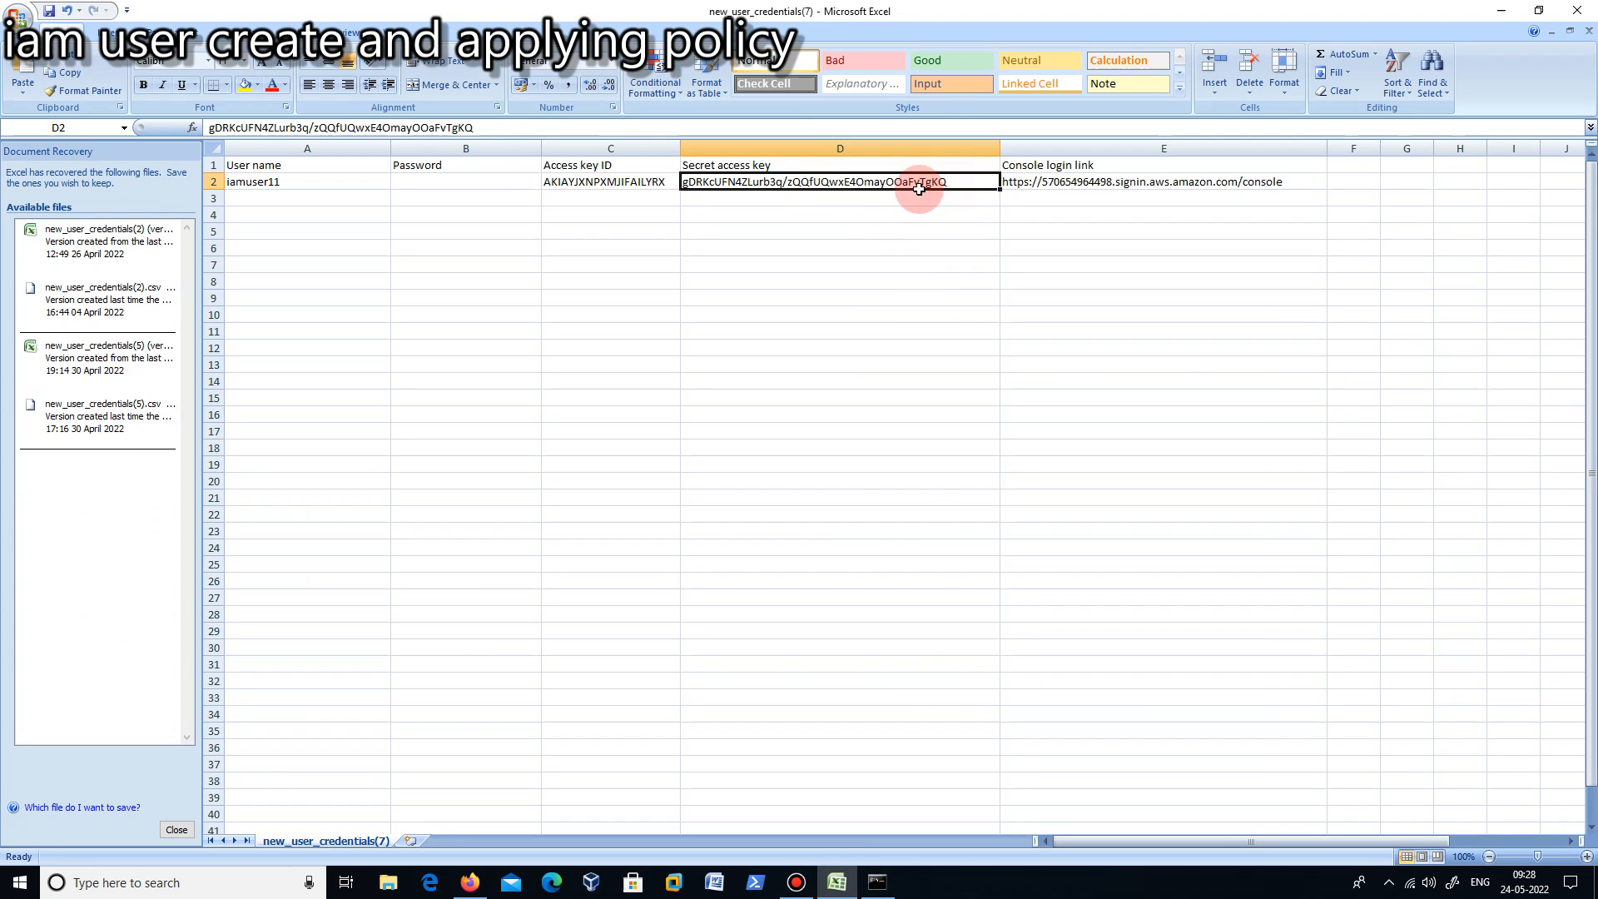
drag(476, 128, 207, 129)
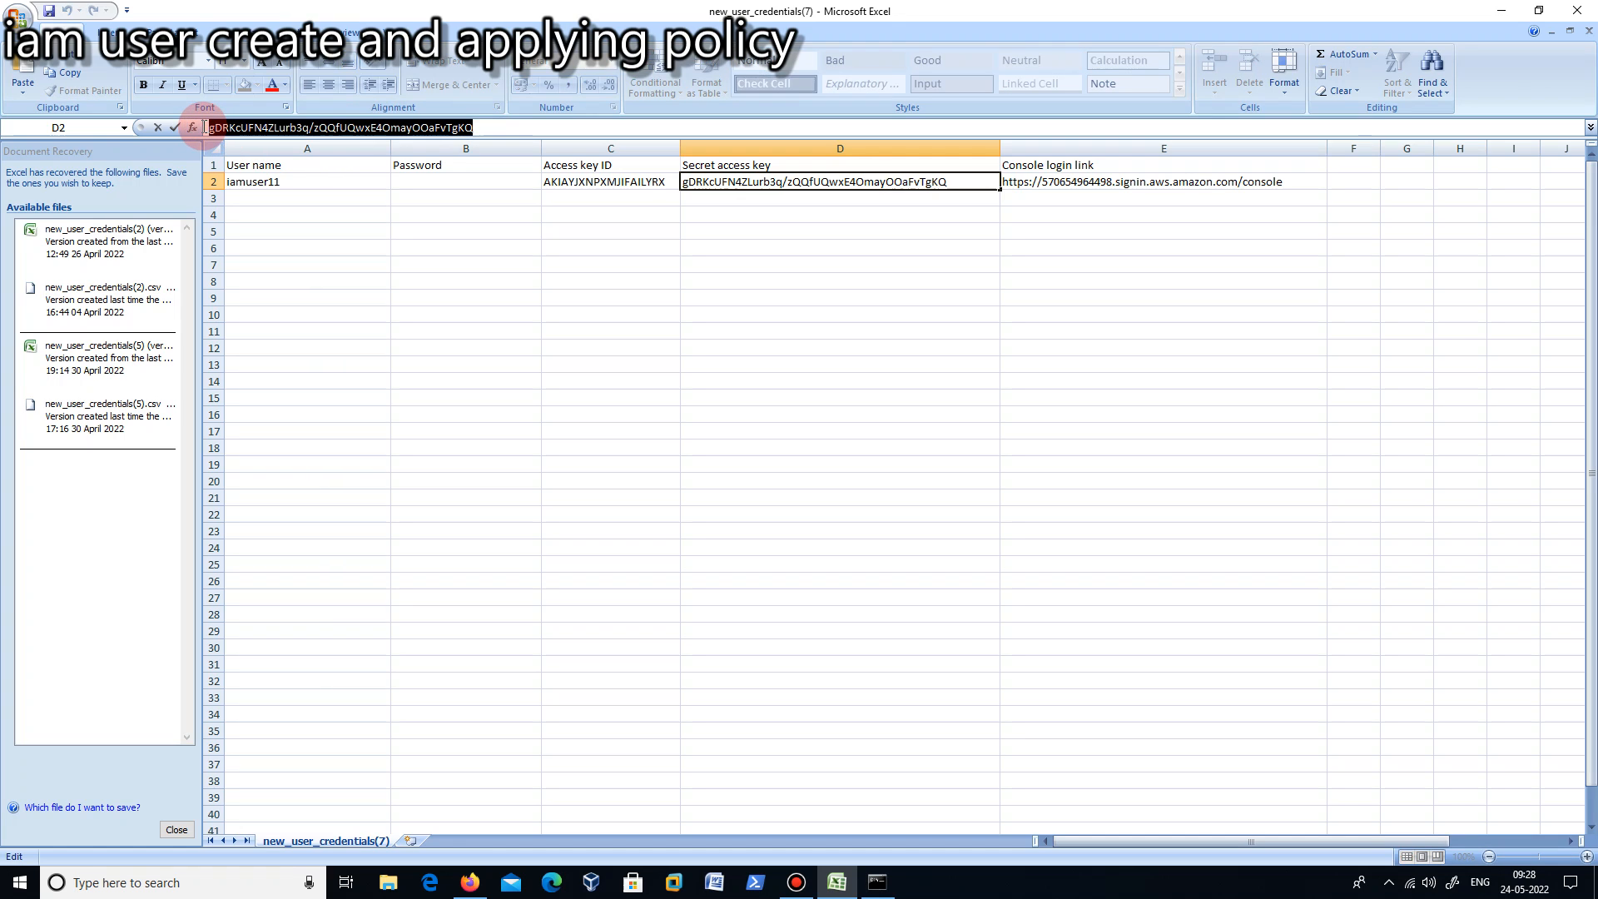
right_click(241, 127)
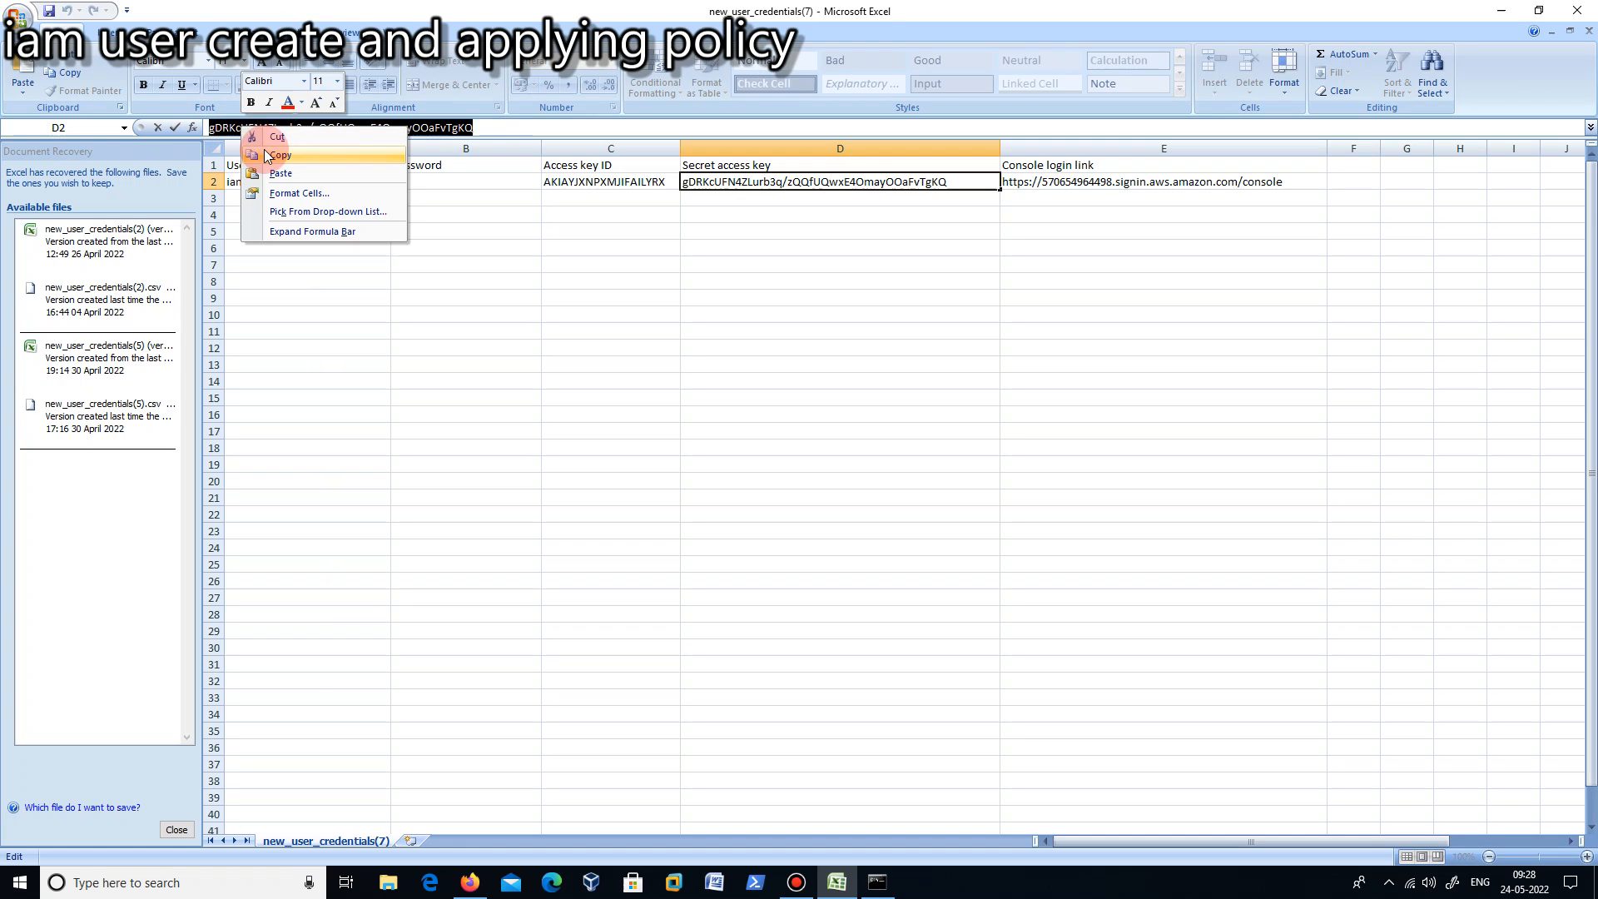
click(265, 150)
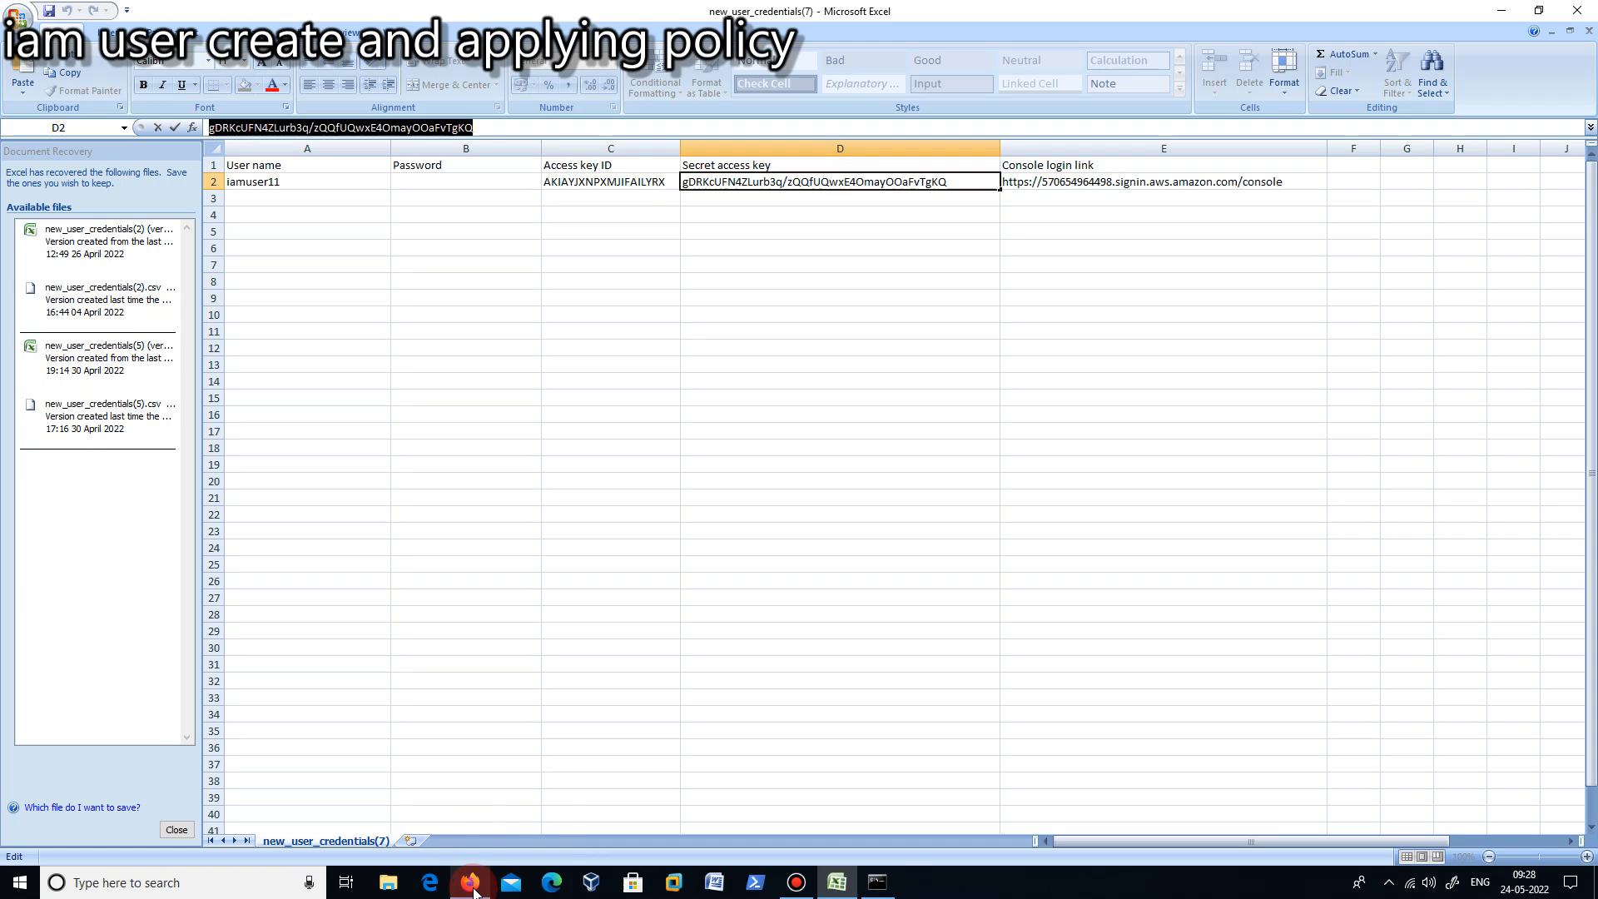
click(878, 883)
right_click(364, 177)
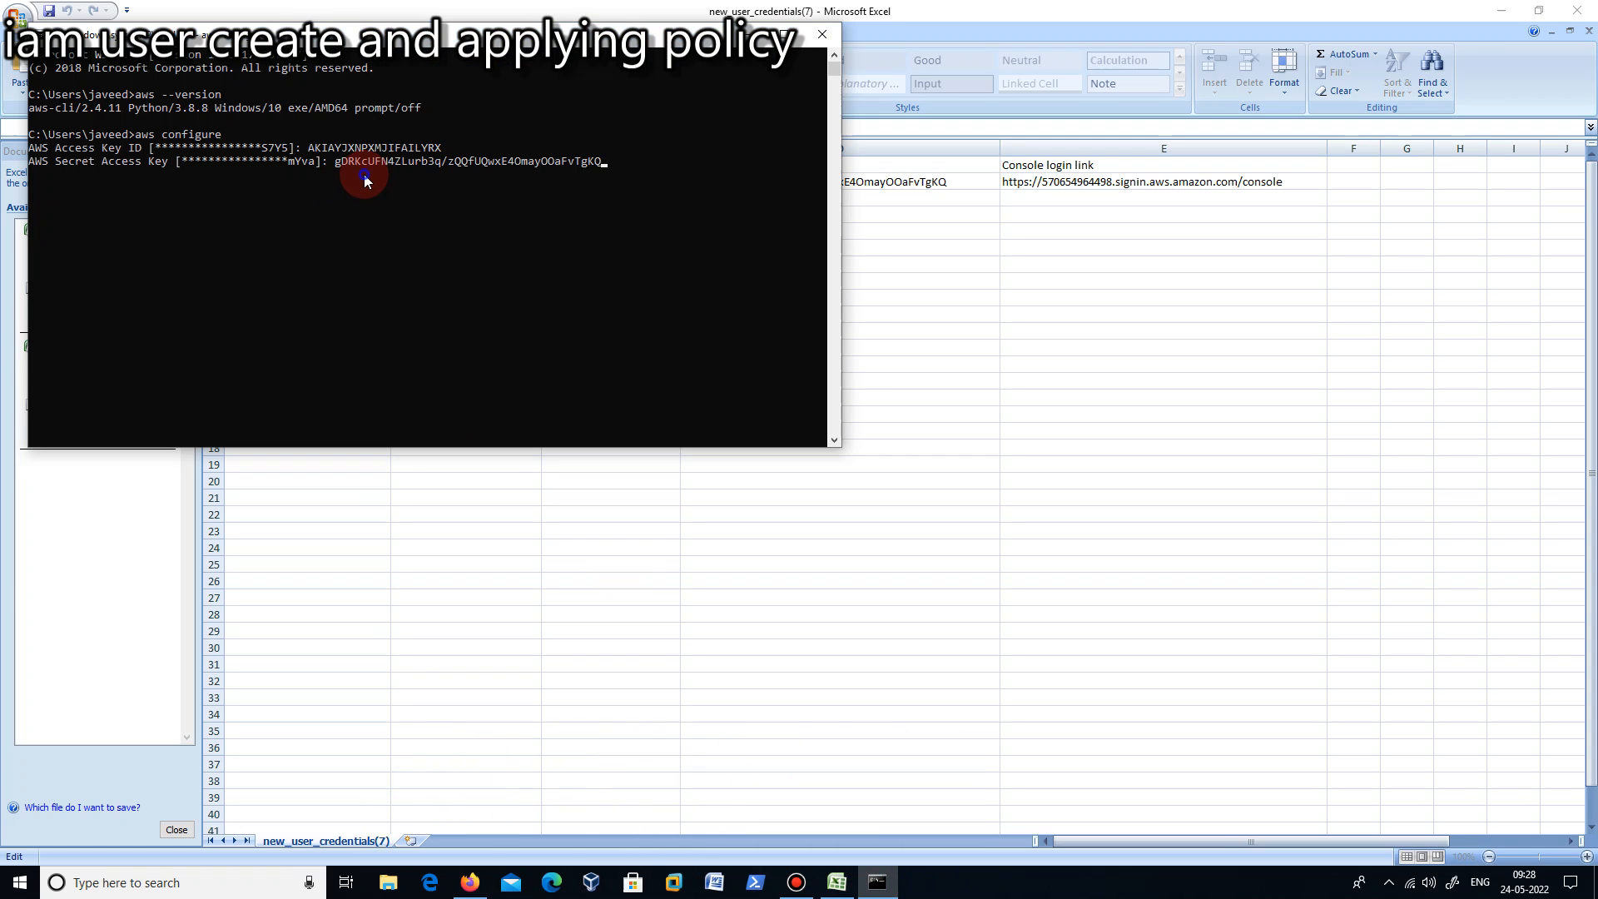
key(Return)
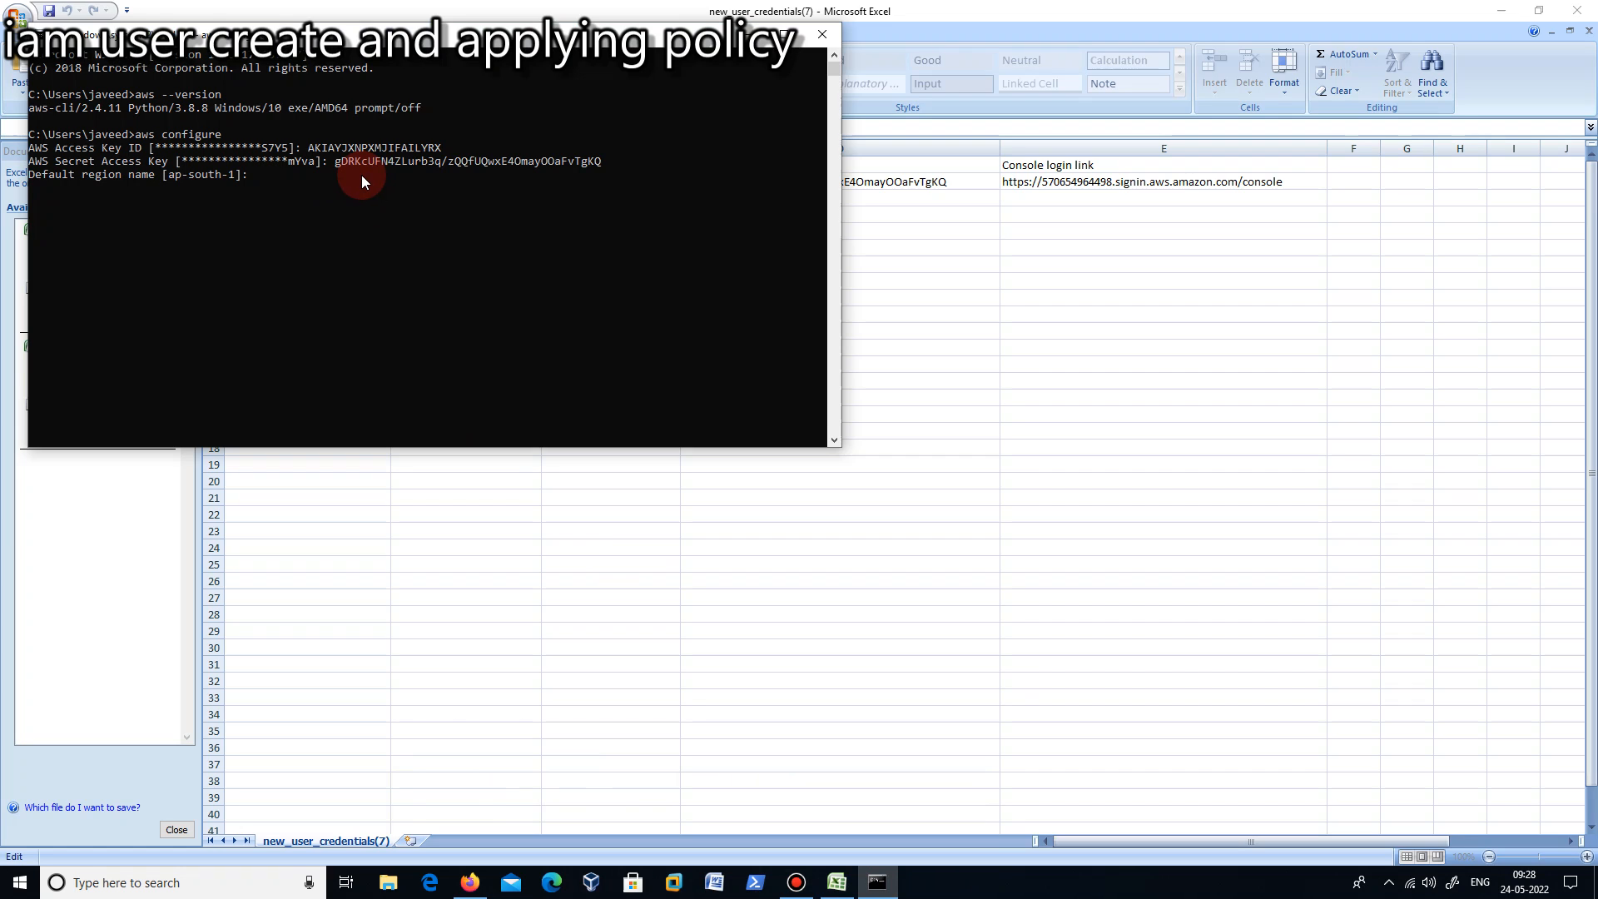
key(Return)
key(Return)
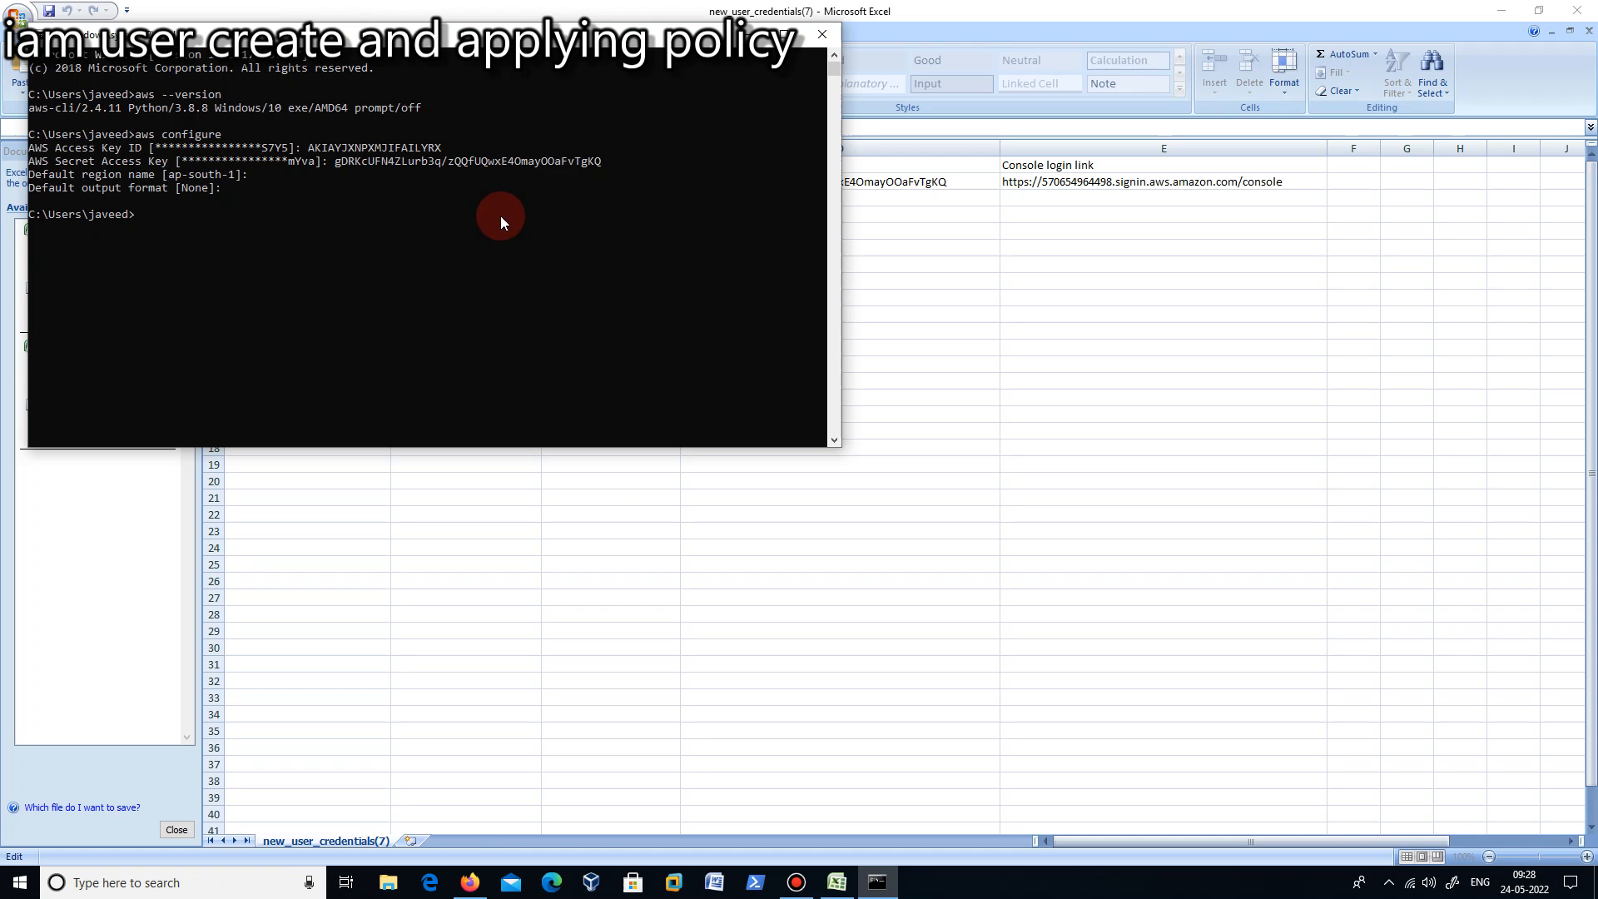
- Move the Command Prompt window clear and try to list the S3 buckets with aws s3 ls
drag(582, 37, 900, 104)
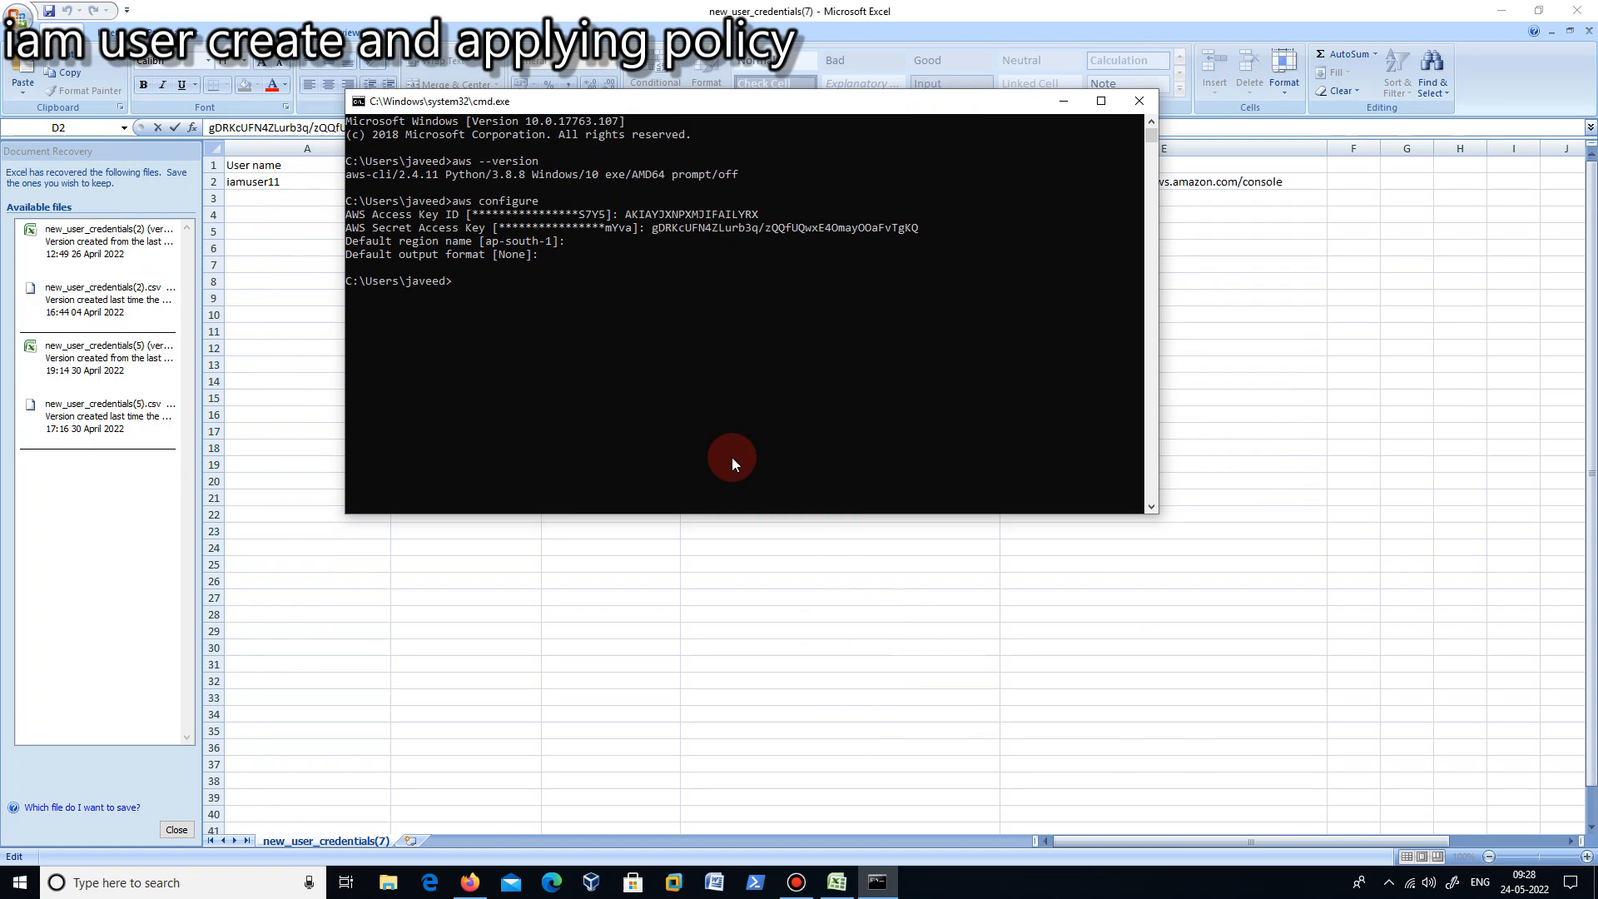
text(aws)
text(s3 ls)
key(Return)
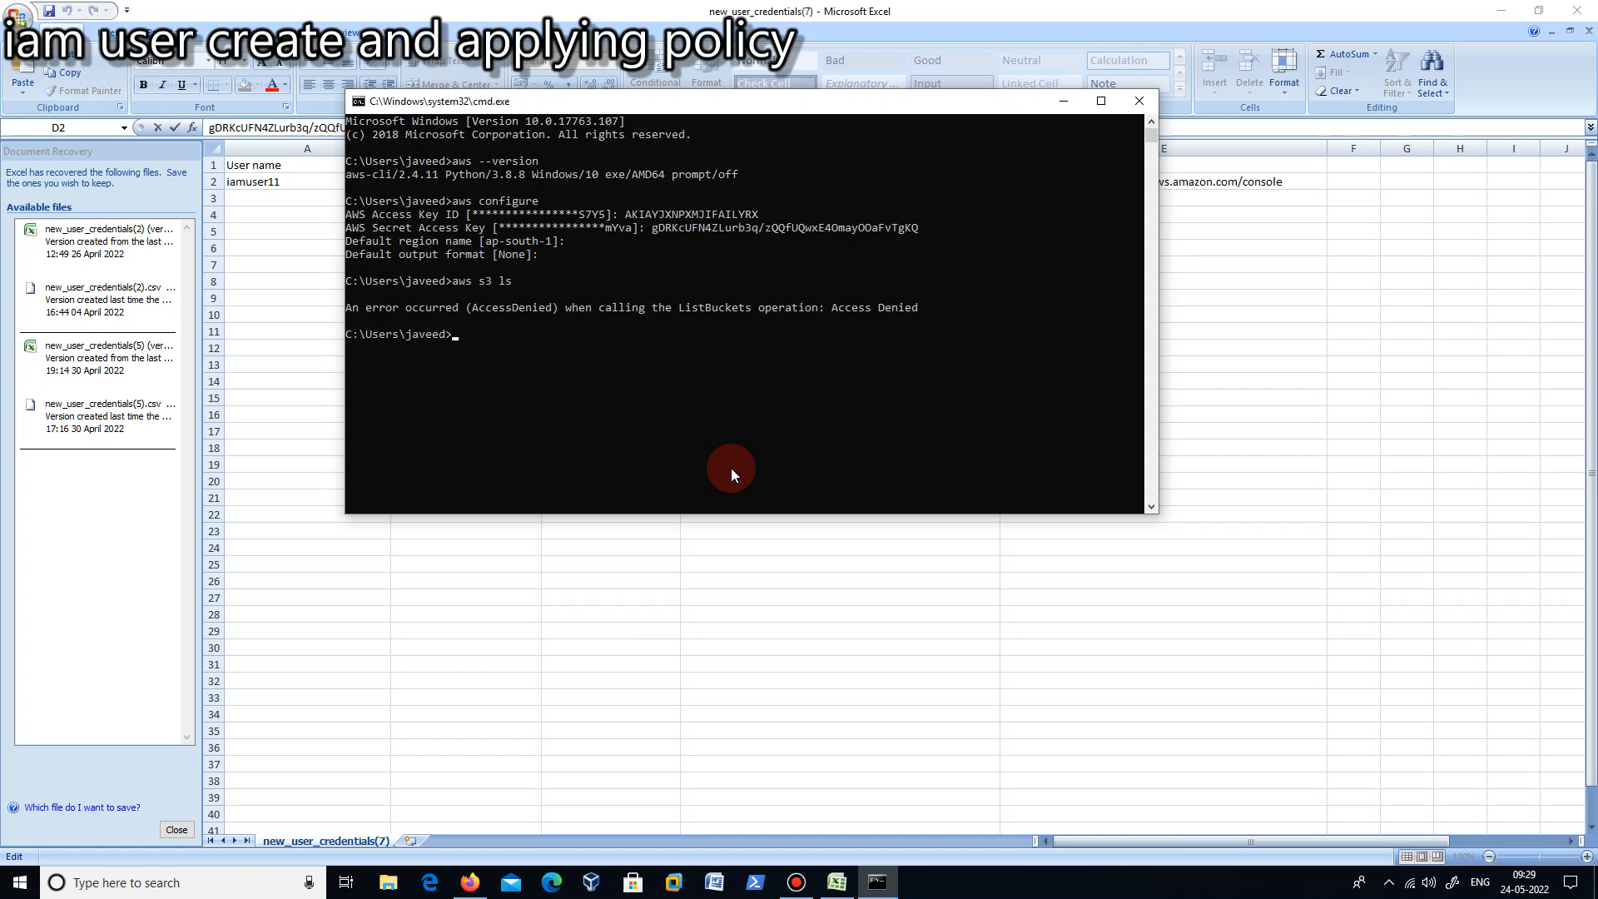
- Return to Firefox, close the AWS CLI guide, finish the Add user page and open the summary of iamuser11
click(470, 882)
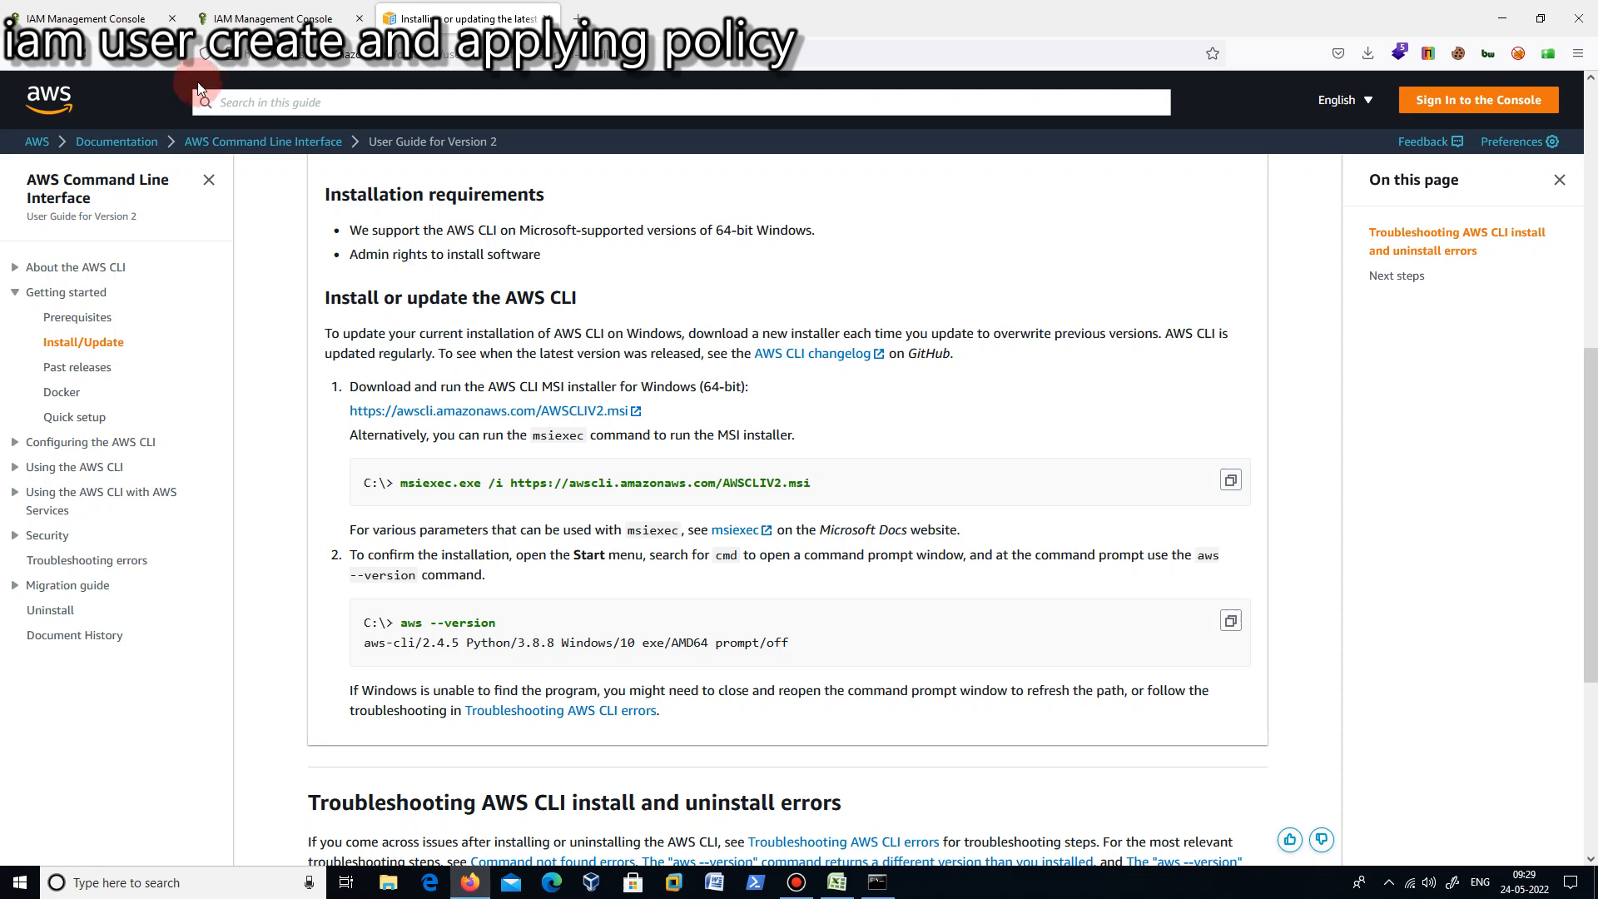
click(550, 18)
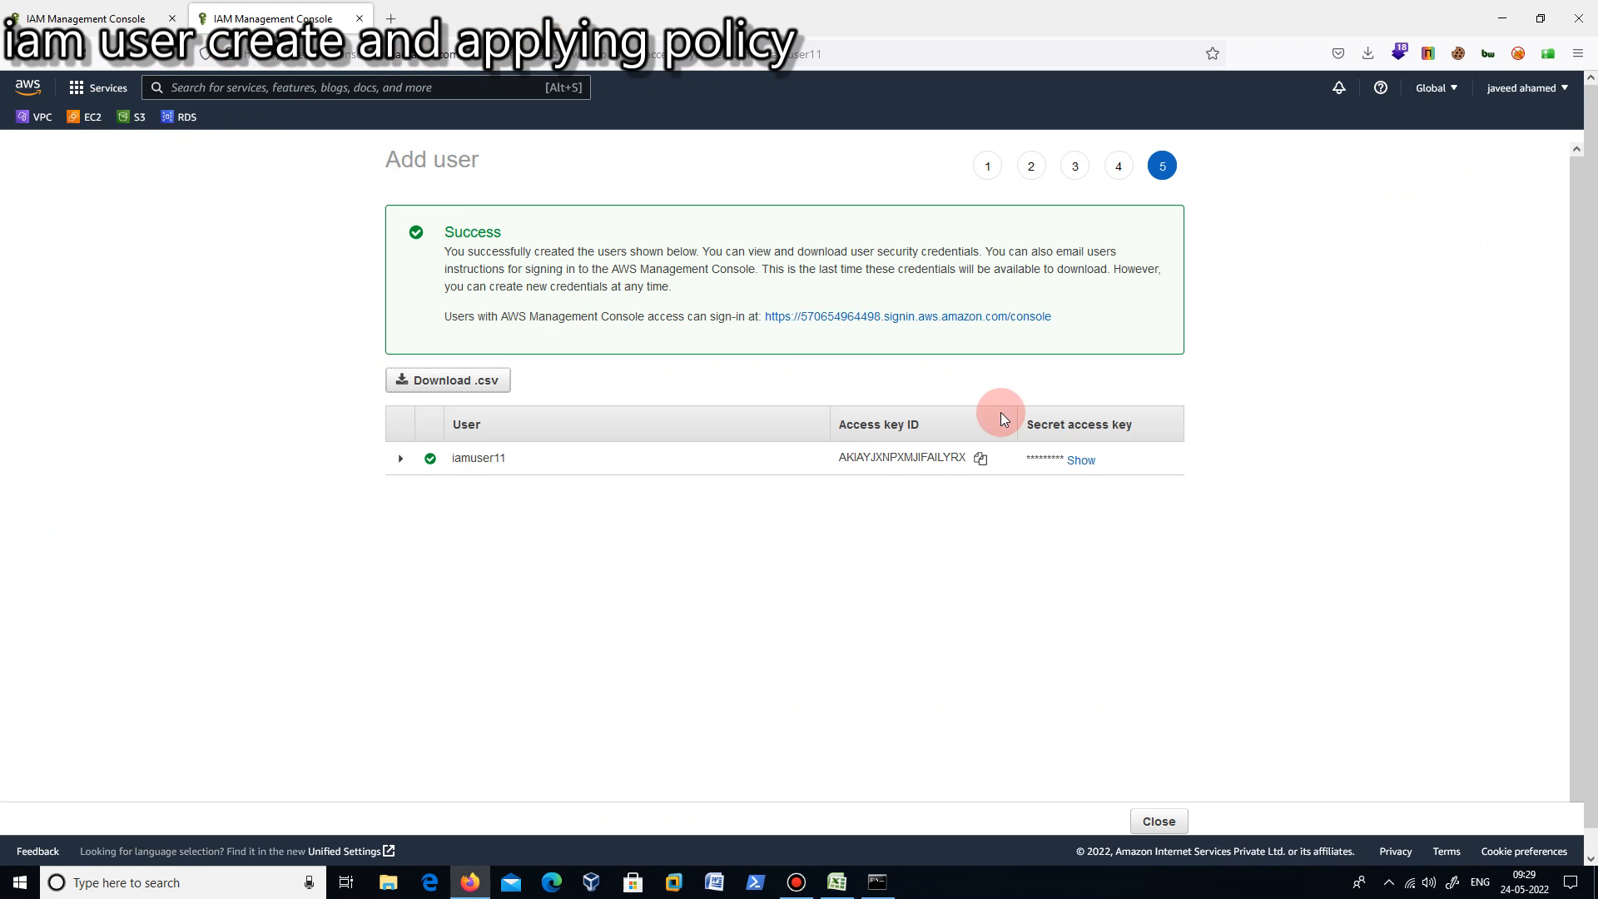
click(1156, 822)
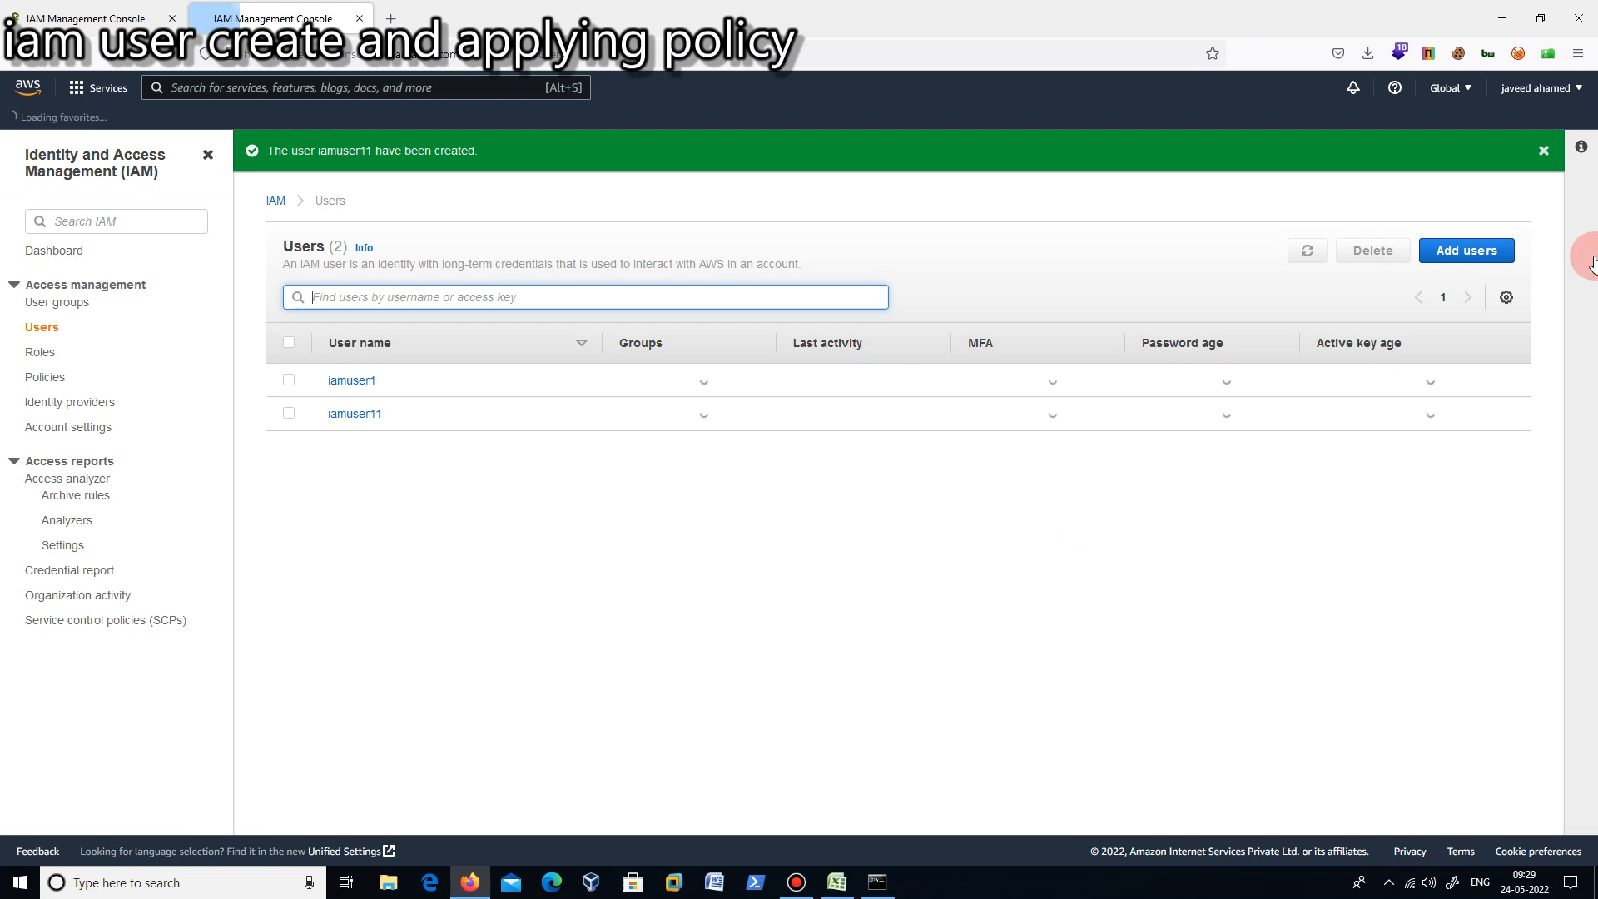
click(289, 413)
click(349, 422)
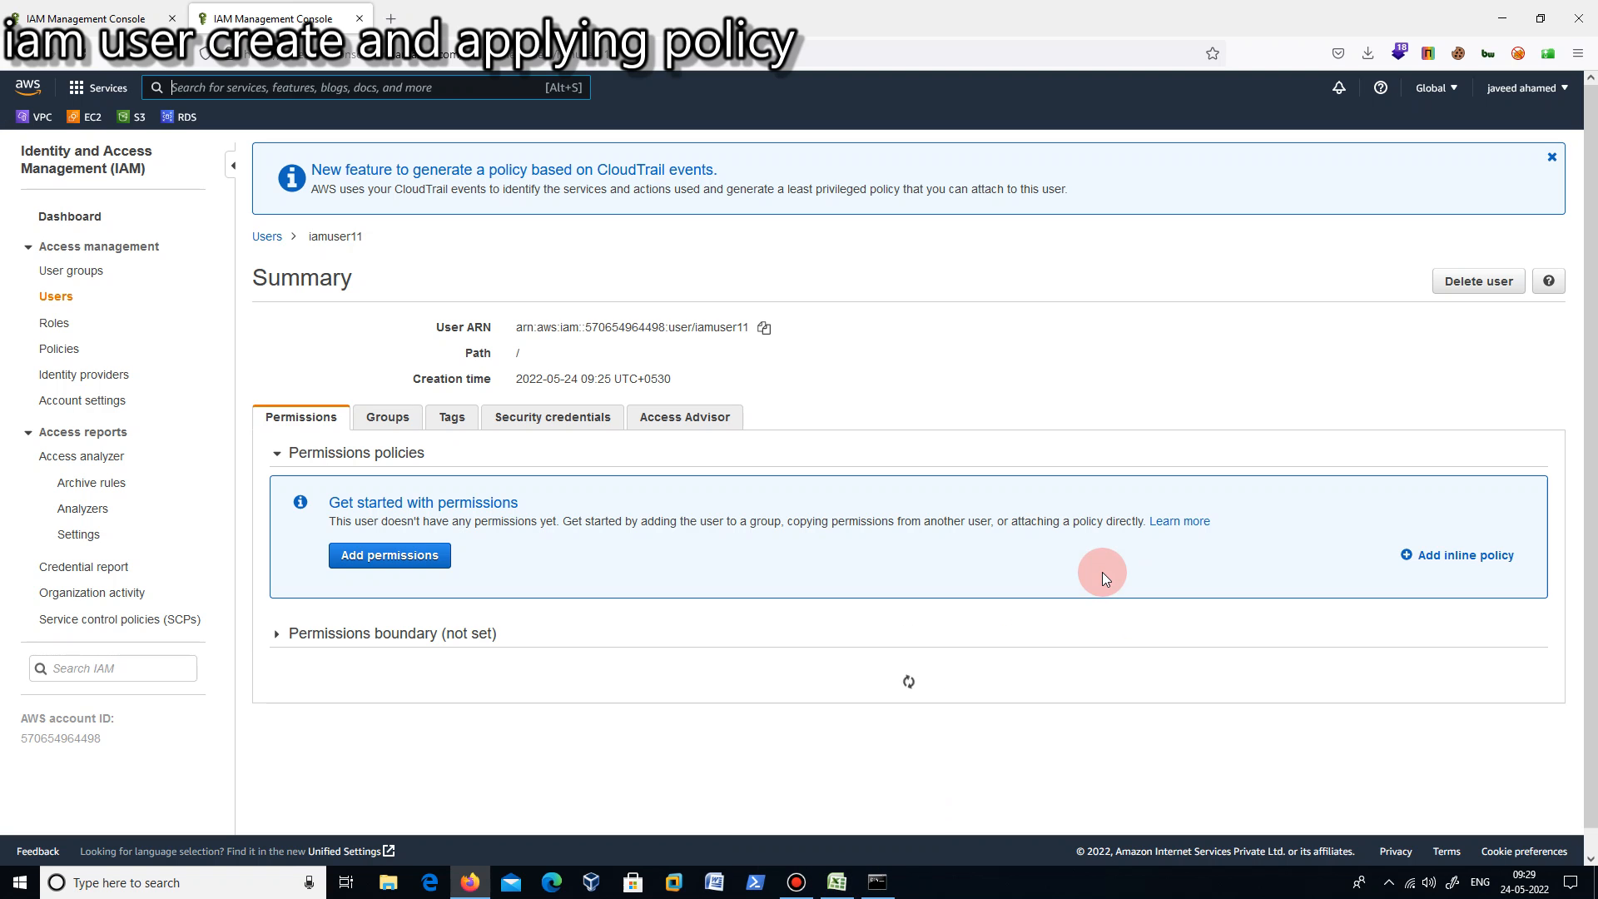
- Start adding permissions to iamuser11 by attaching existing policies directly, and filter the policies by s3
click(393, 557)
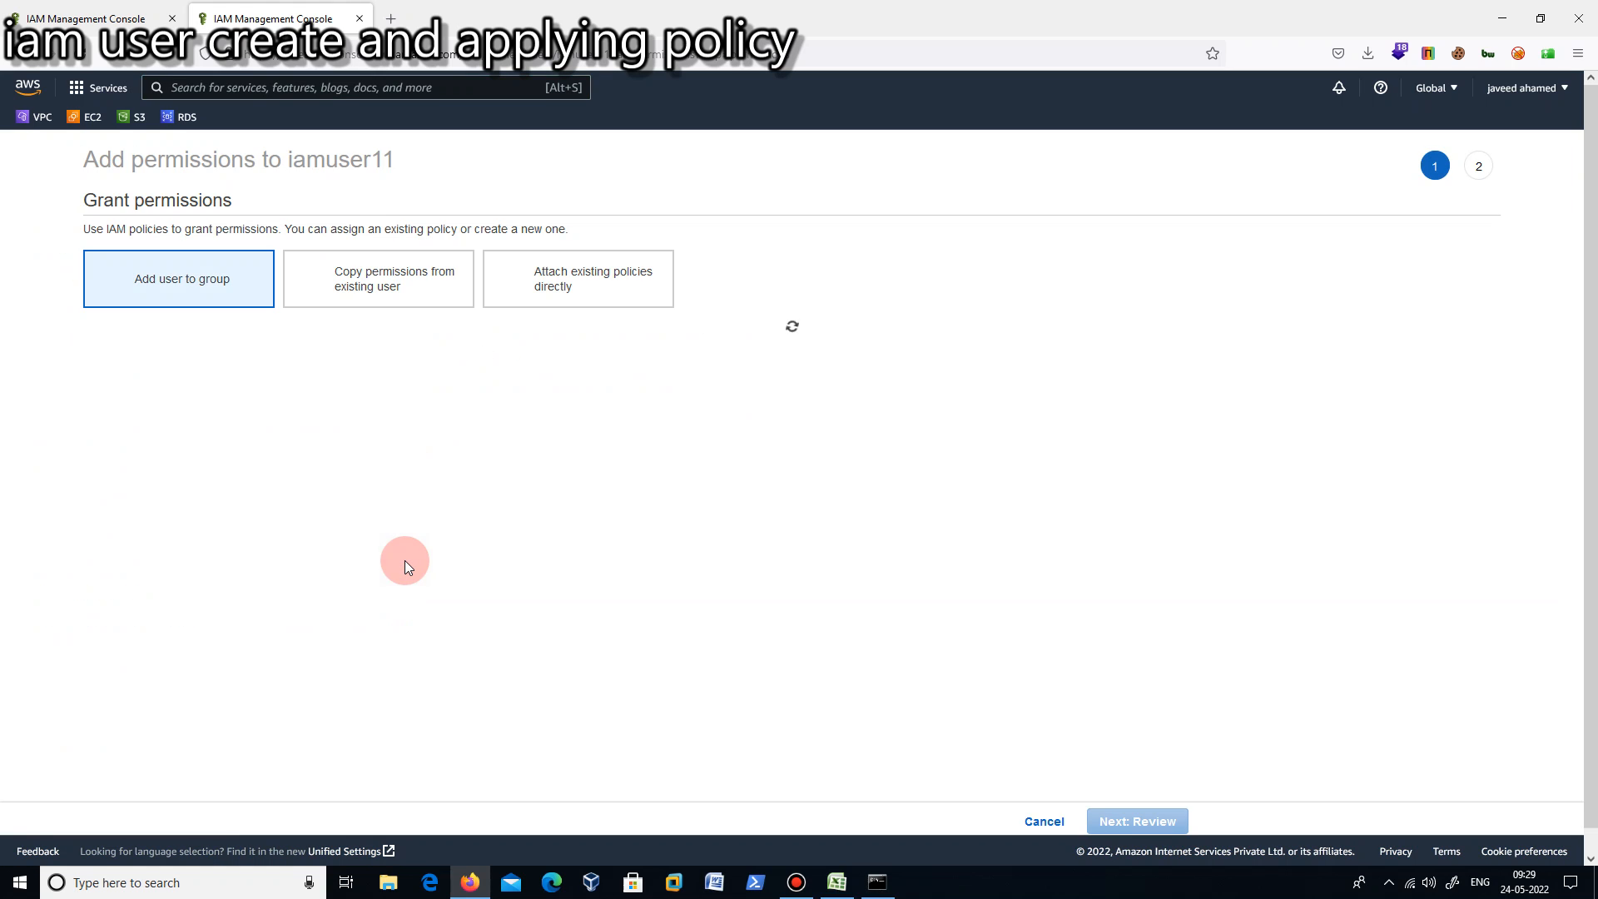
click(588, 283)
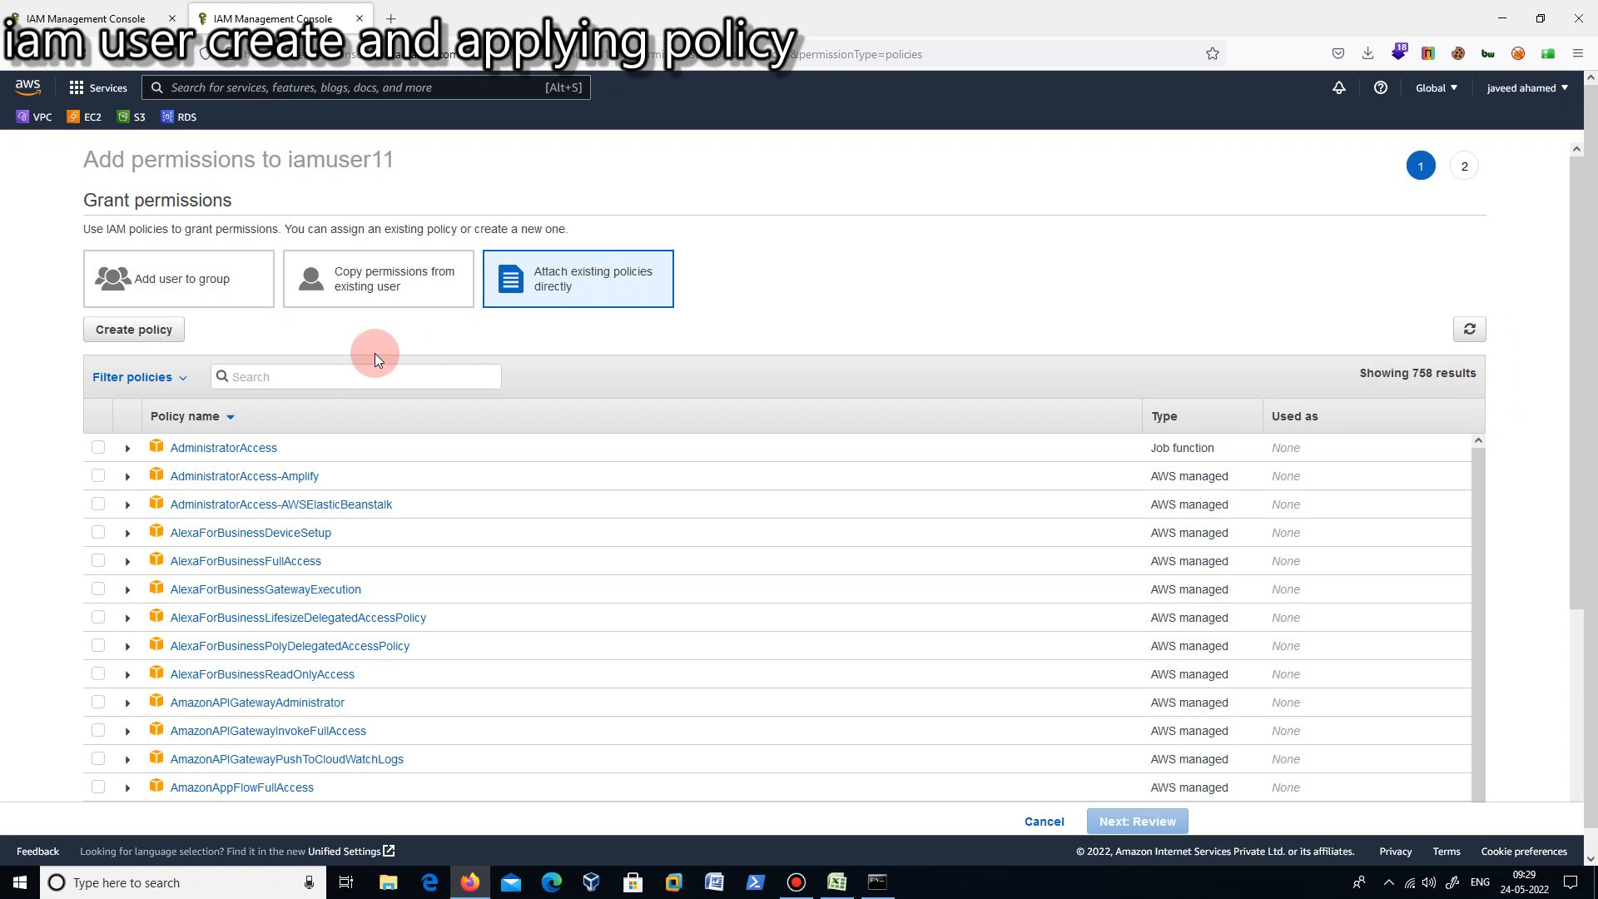
click(319, 372)
text(s3)
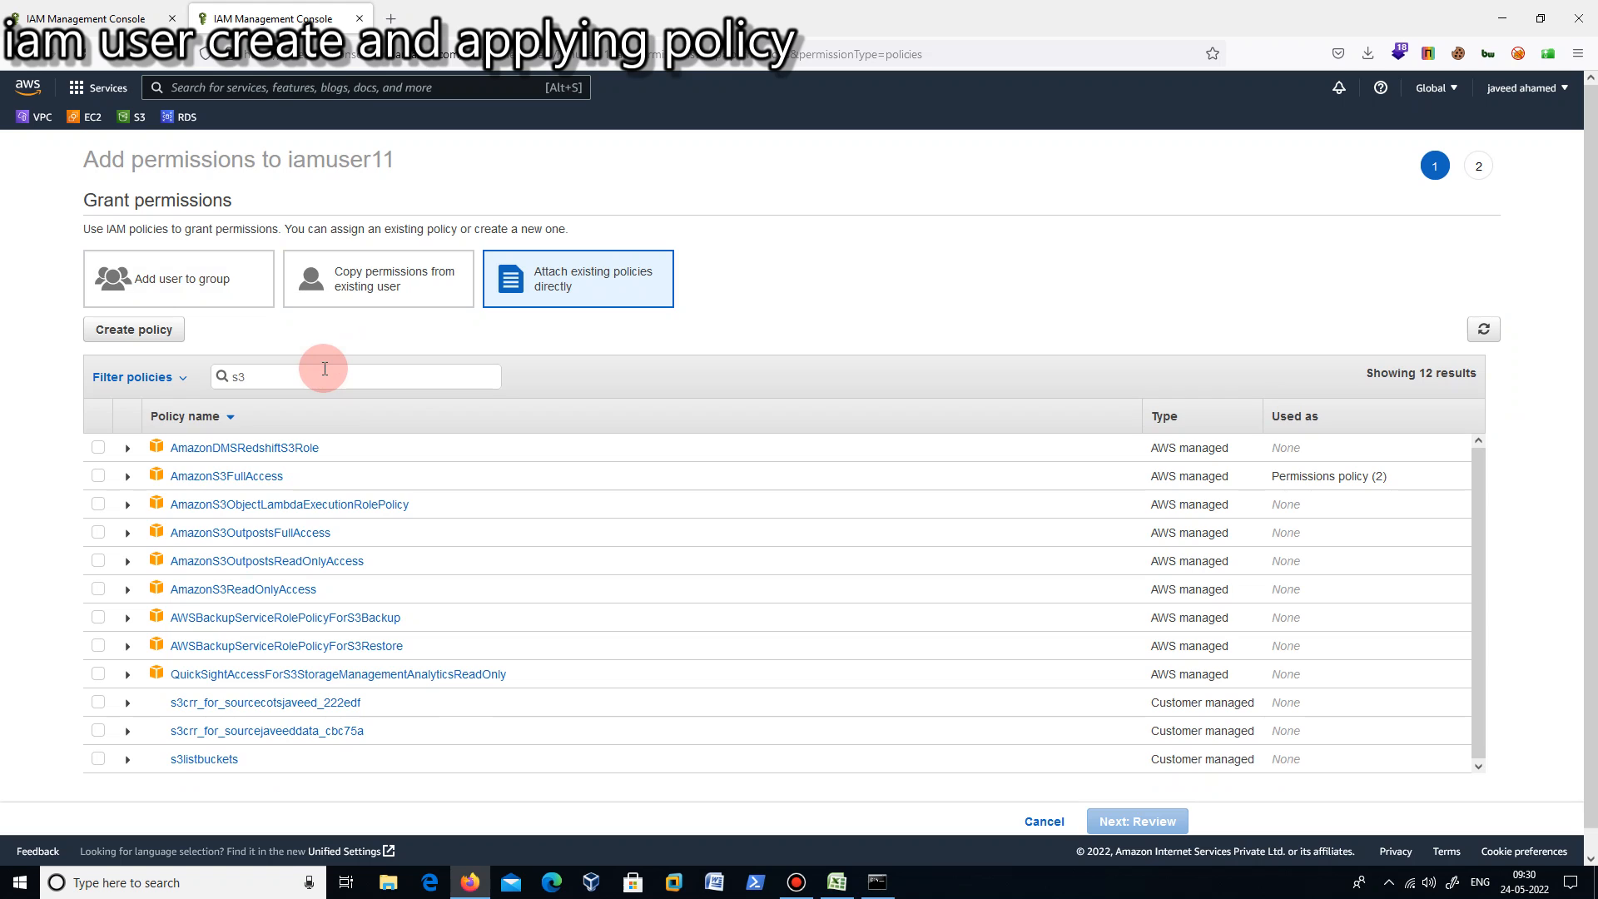
text( d)
- Try narrowing the policy filter to "s3 full", restore it to "s3" and select the AmazonS3FullAccess policy
key(BackSpace)
key(BackSpace)
key(BackSpace)
text(3 full)
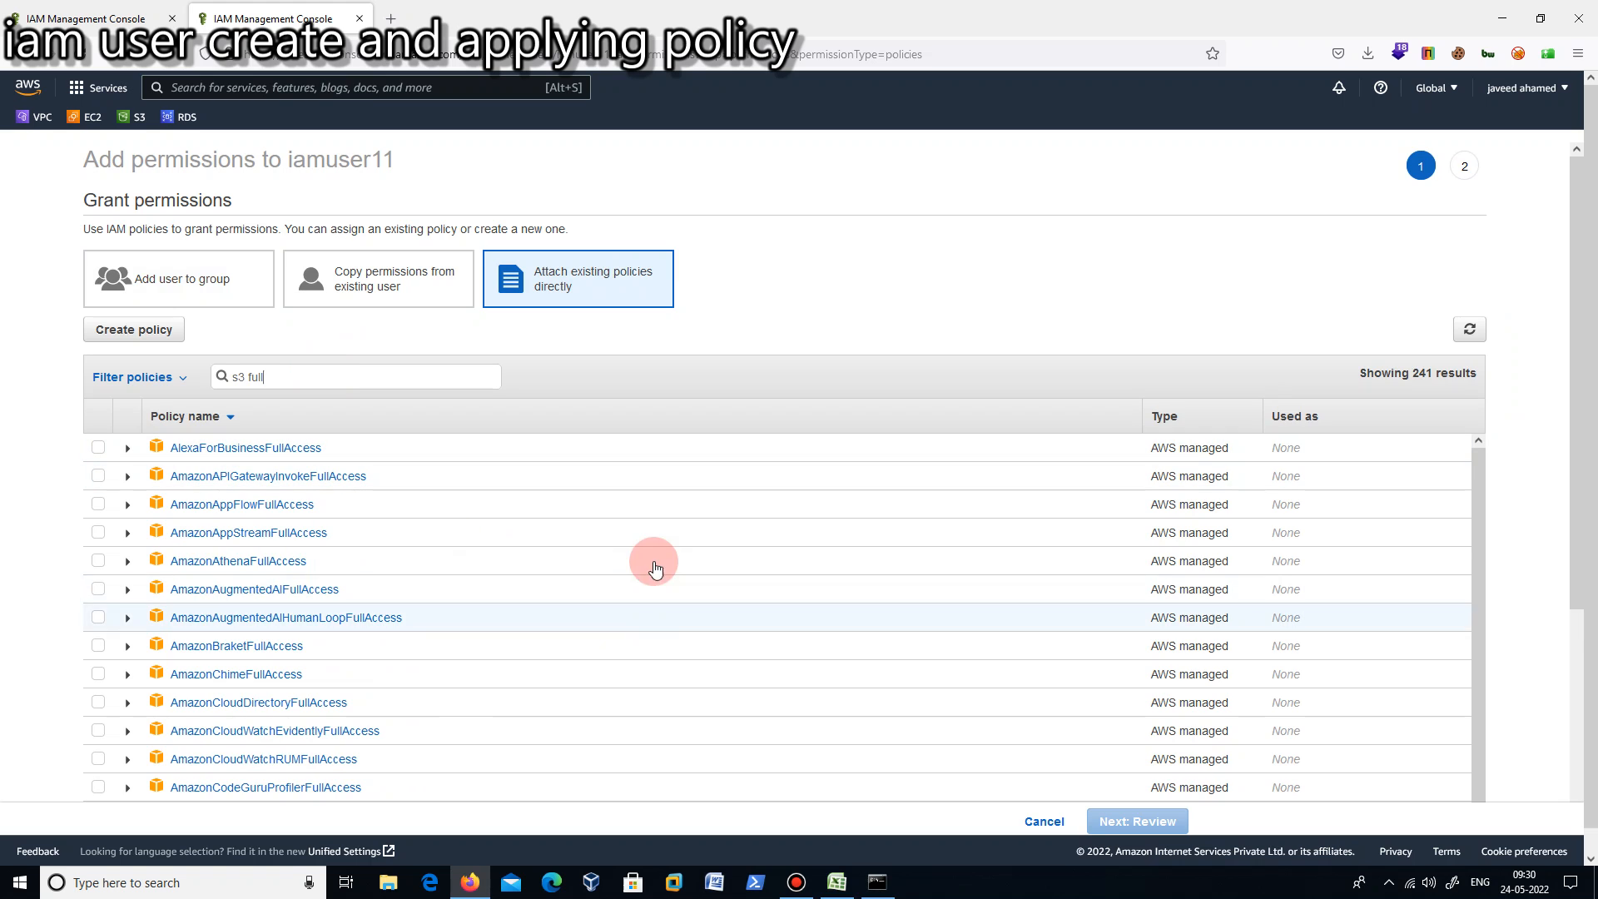
click(316, 377)
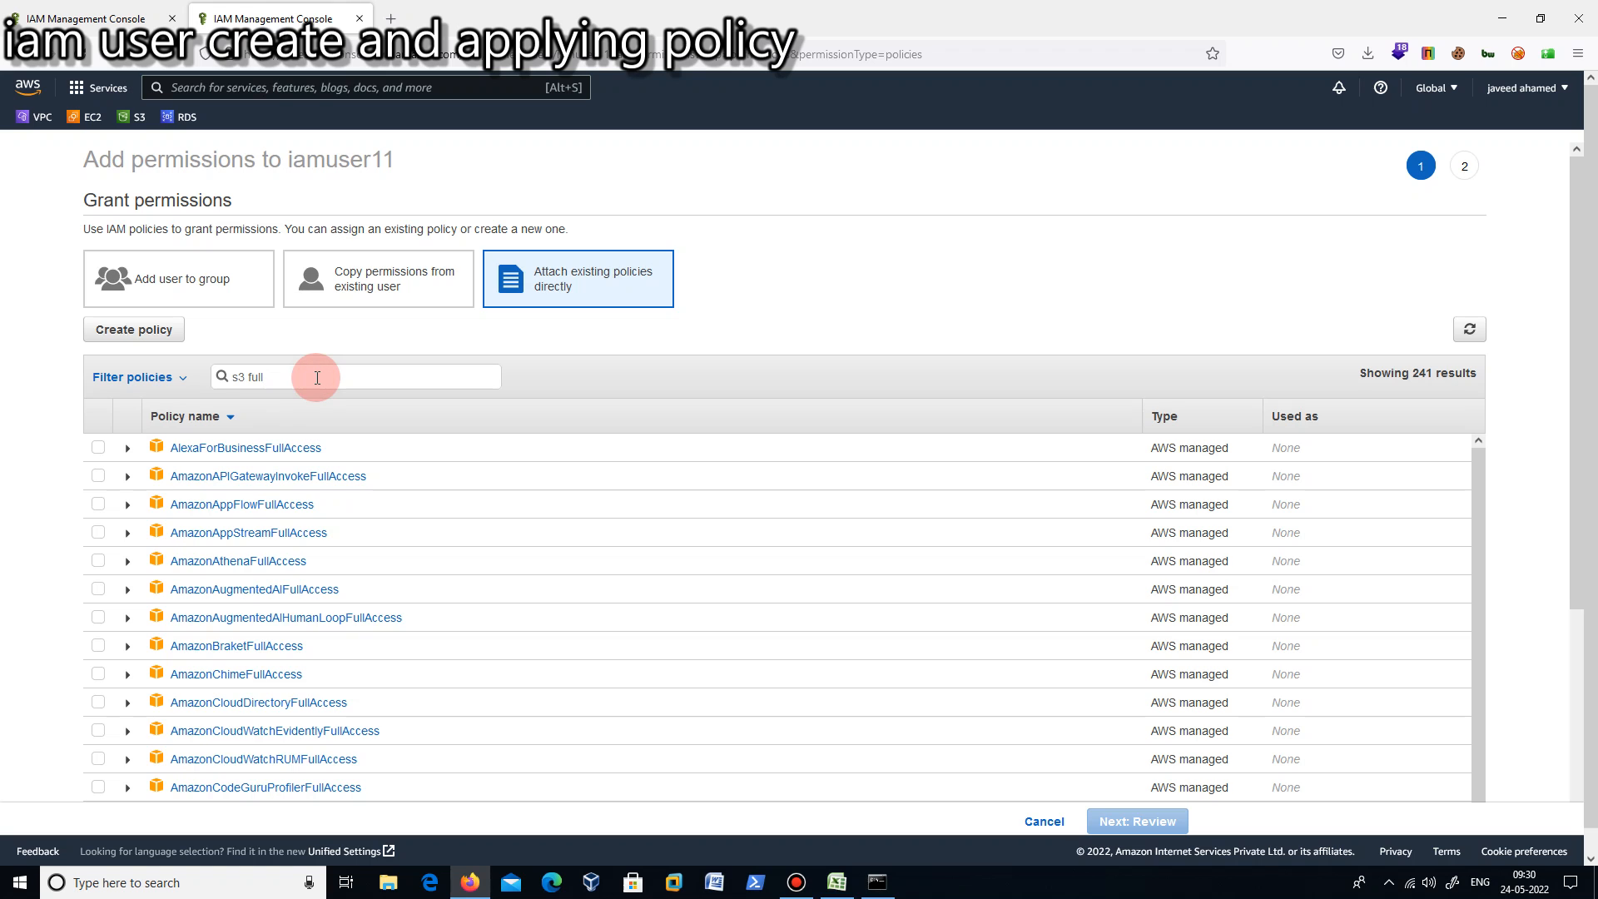
key(BackSpace)
key(BackSpace)
key(BackSpace)
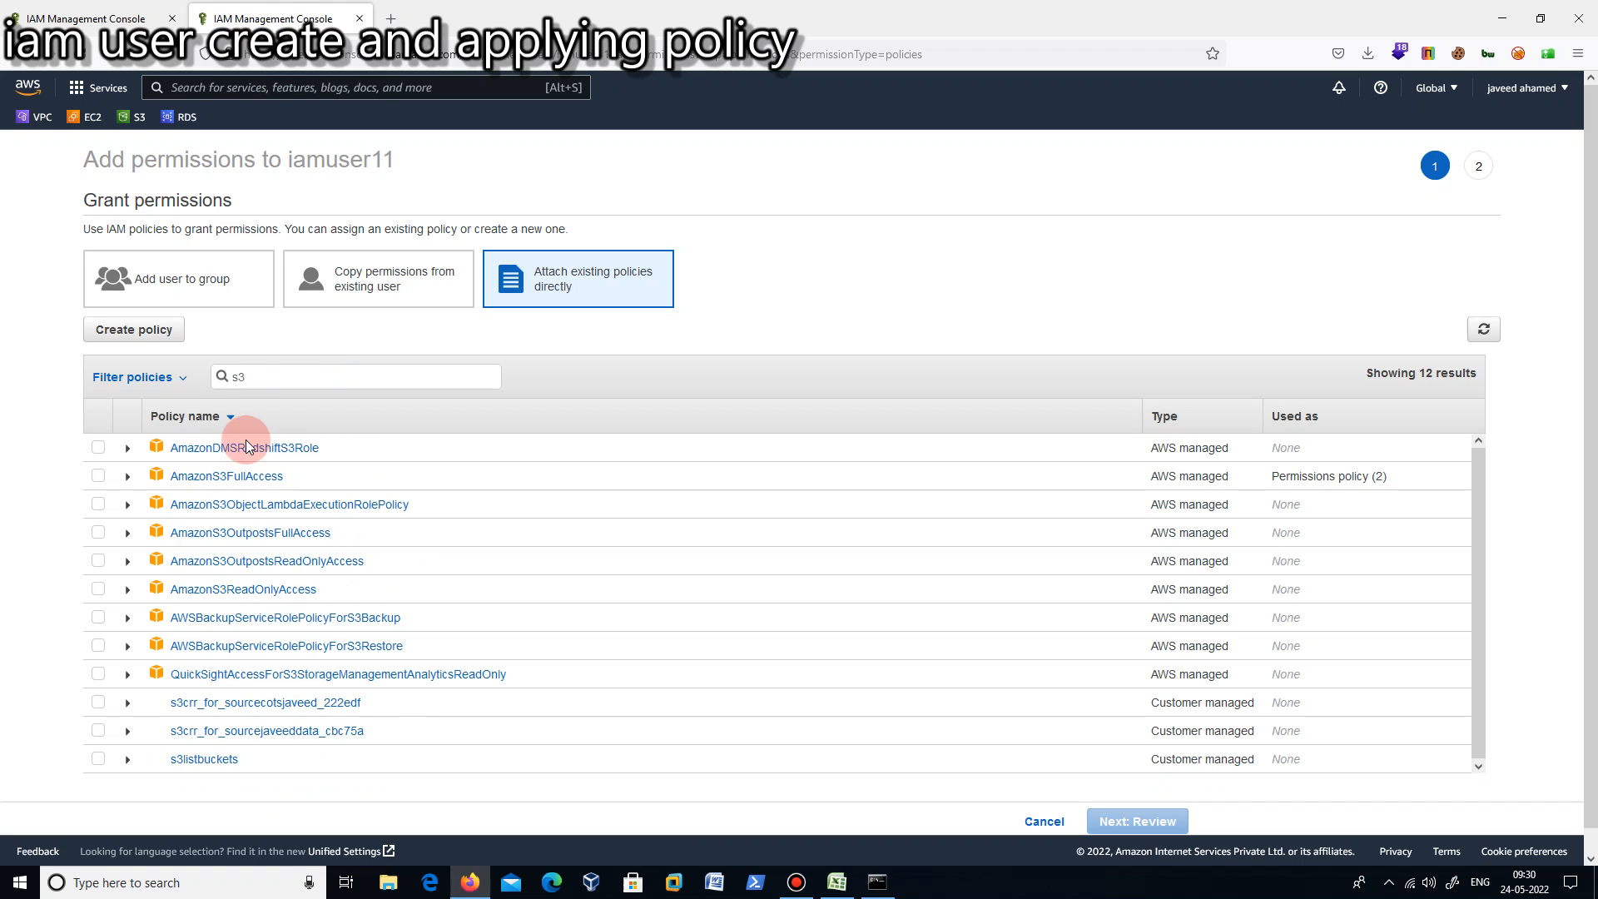
click(97, 475)
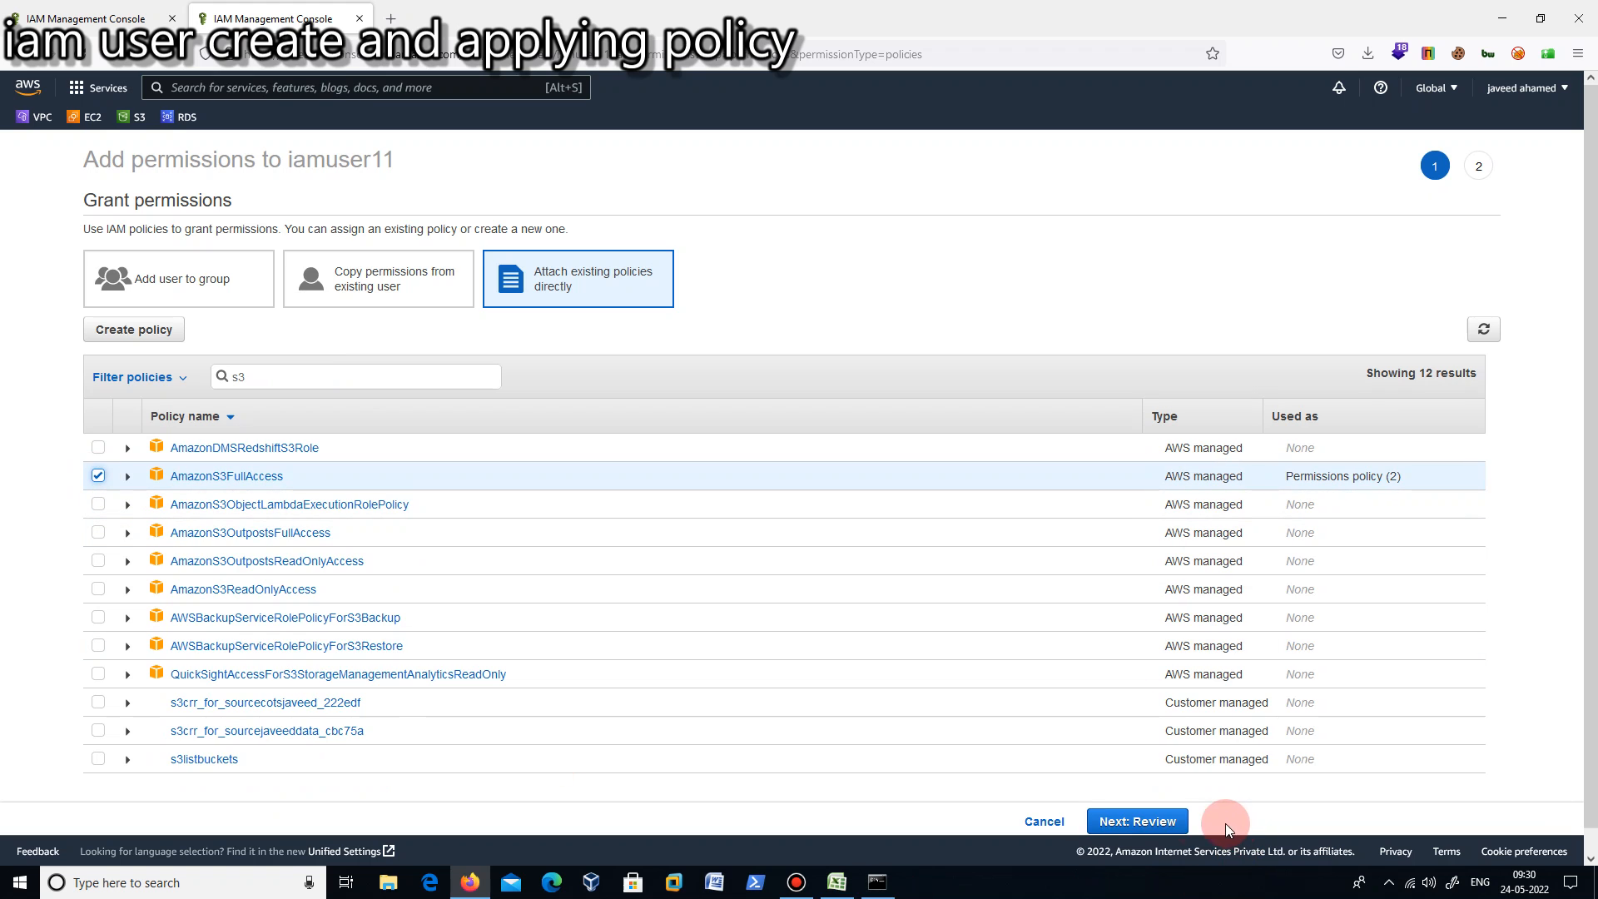
- Review the selected AmazonS3FullAccess policy and add the permission to iamuser11
click(1153, 824)
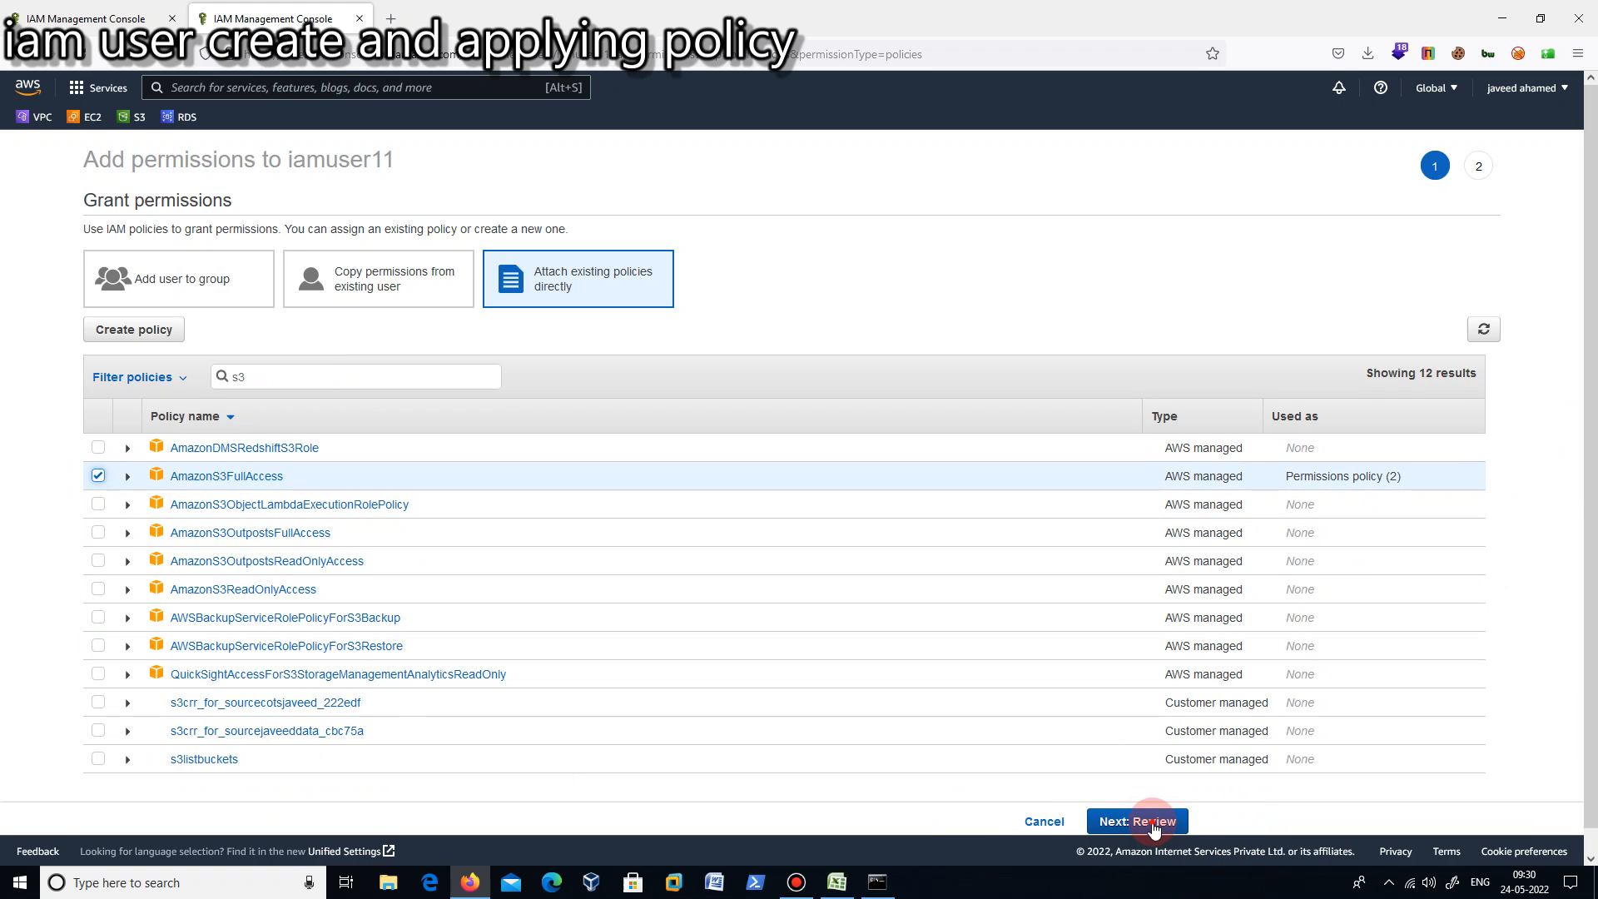
click(1154, 824)
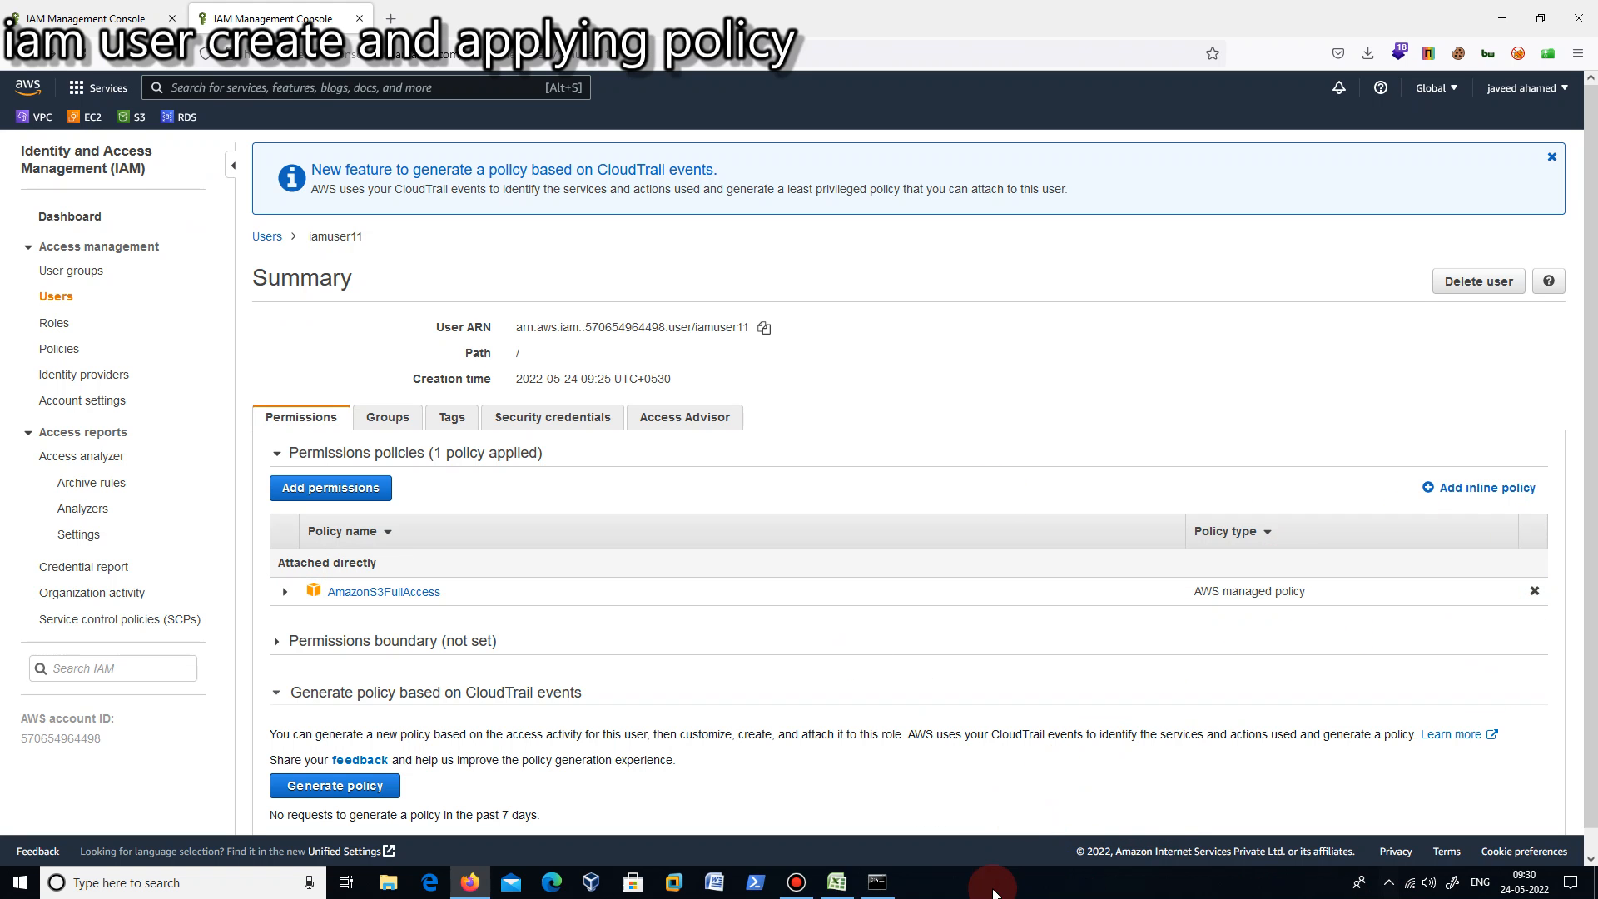
- Switch to the Command Prompt, list the S3 buckets again with aws s3 ls and highlight the returned bucket list
click(899, 886)
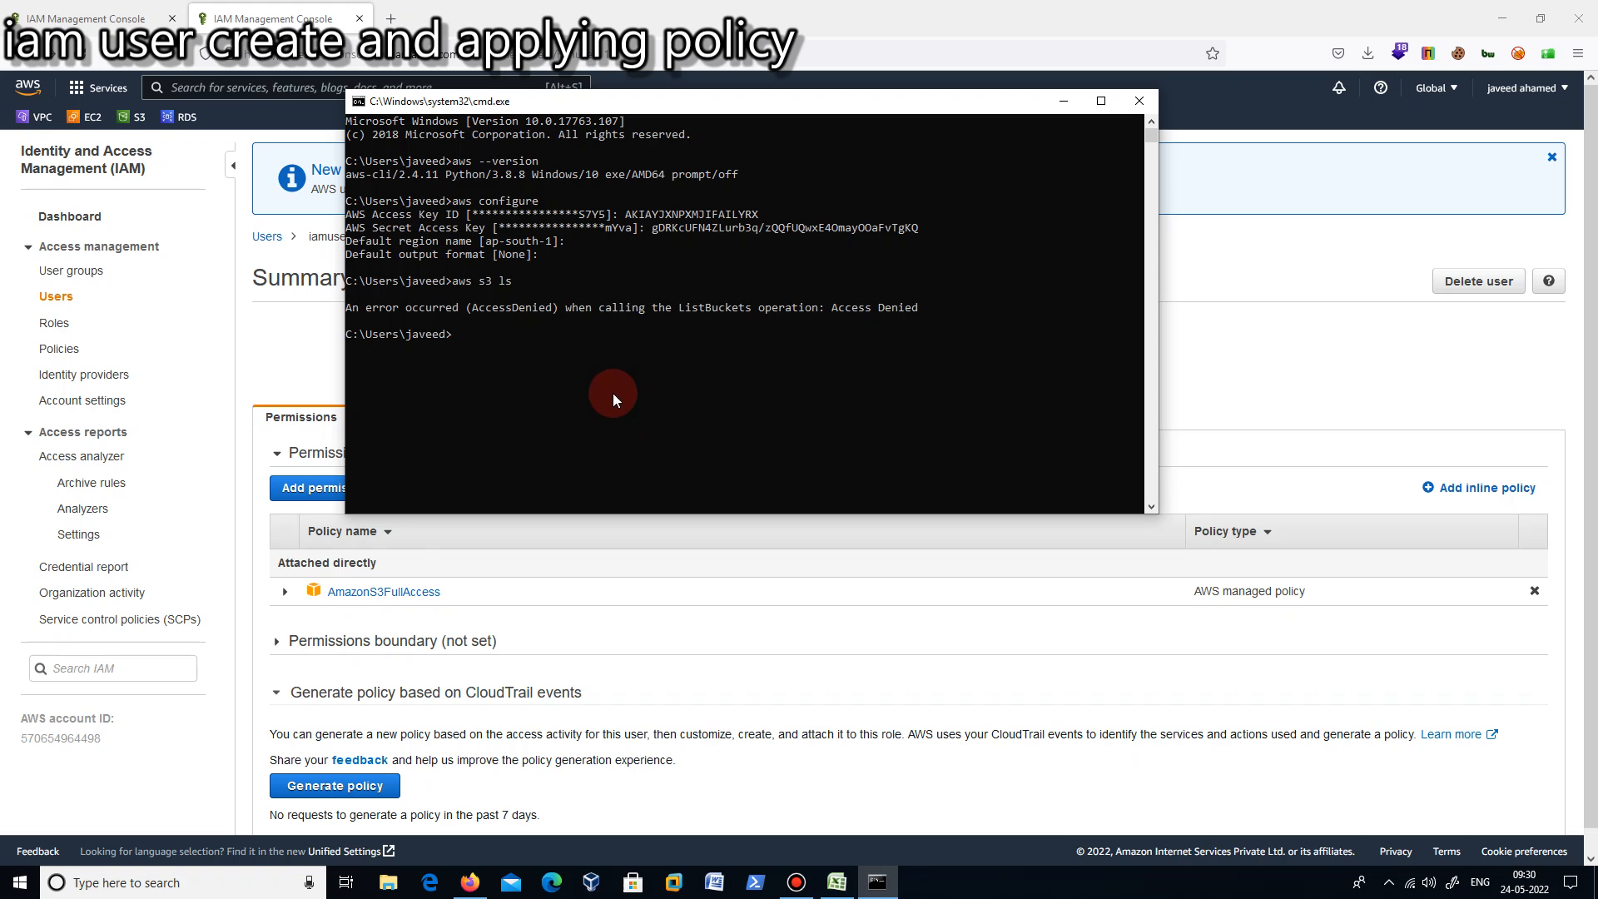
text(aws s3 ls)
key(Return)
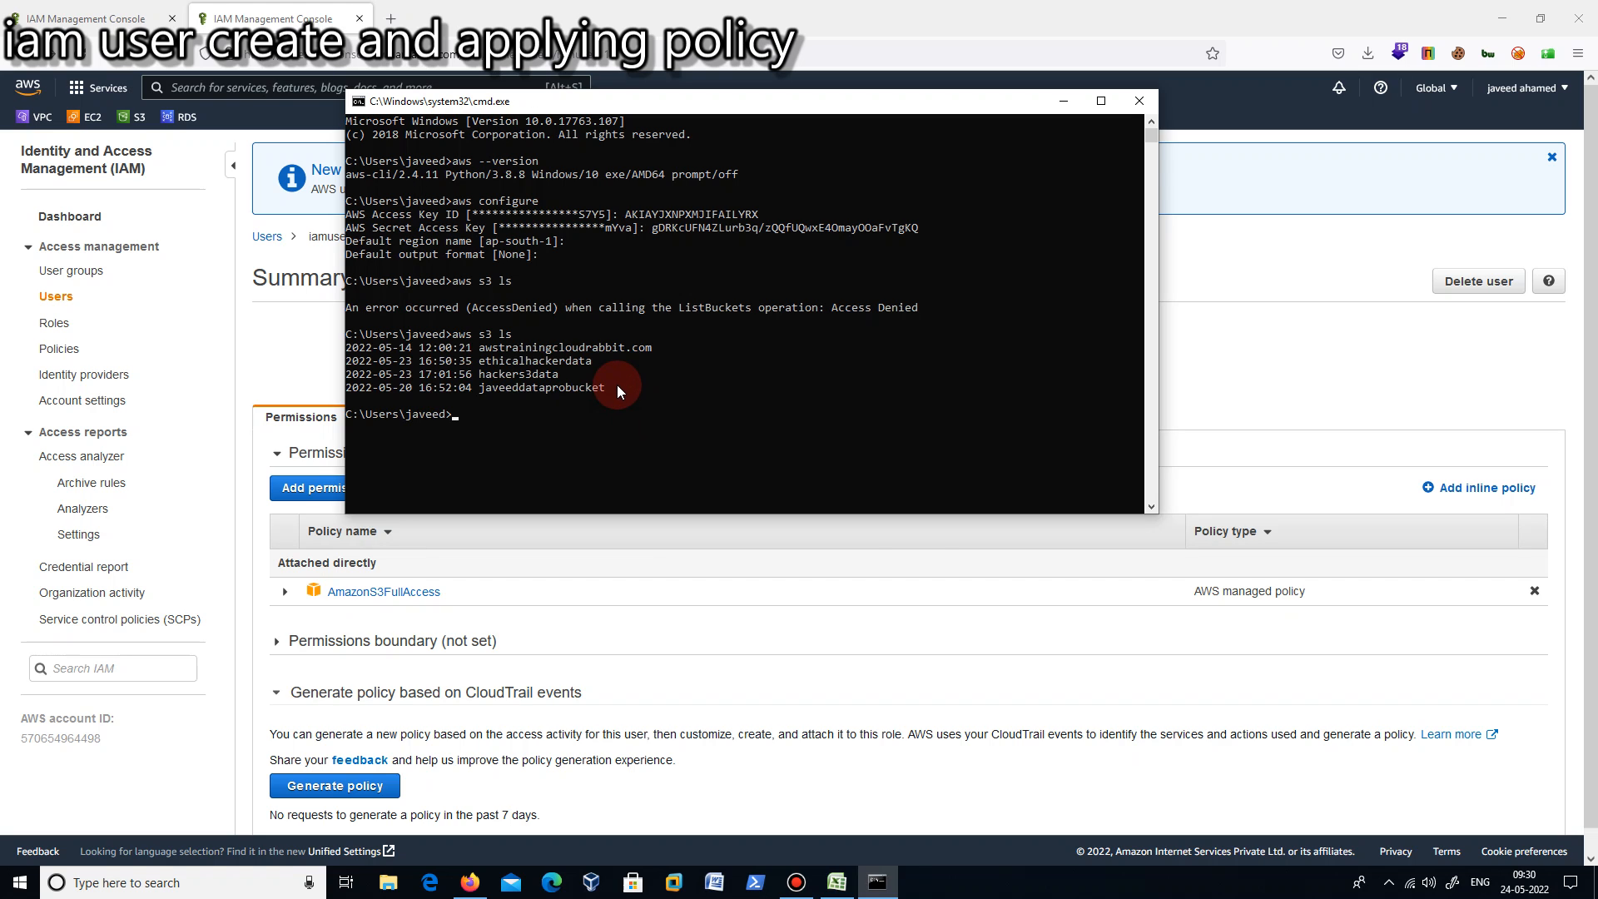
drag(621, 397, 364, 335)
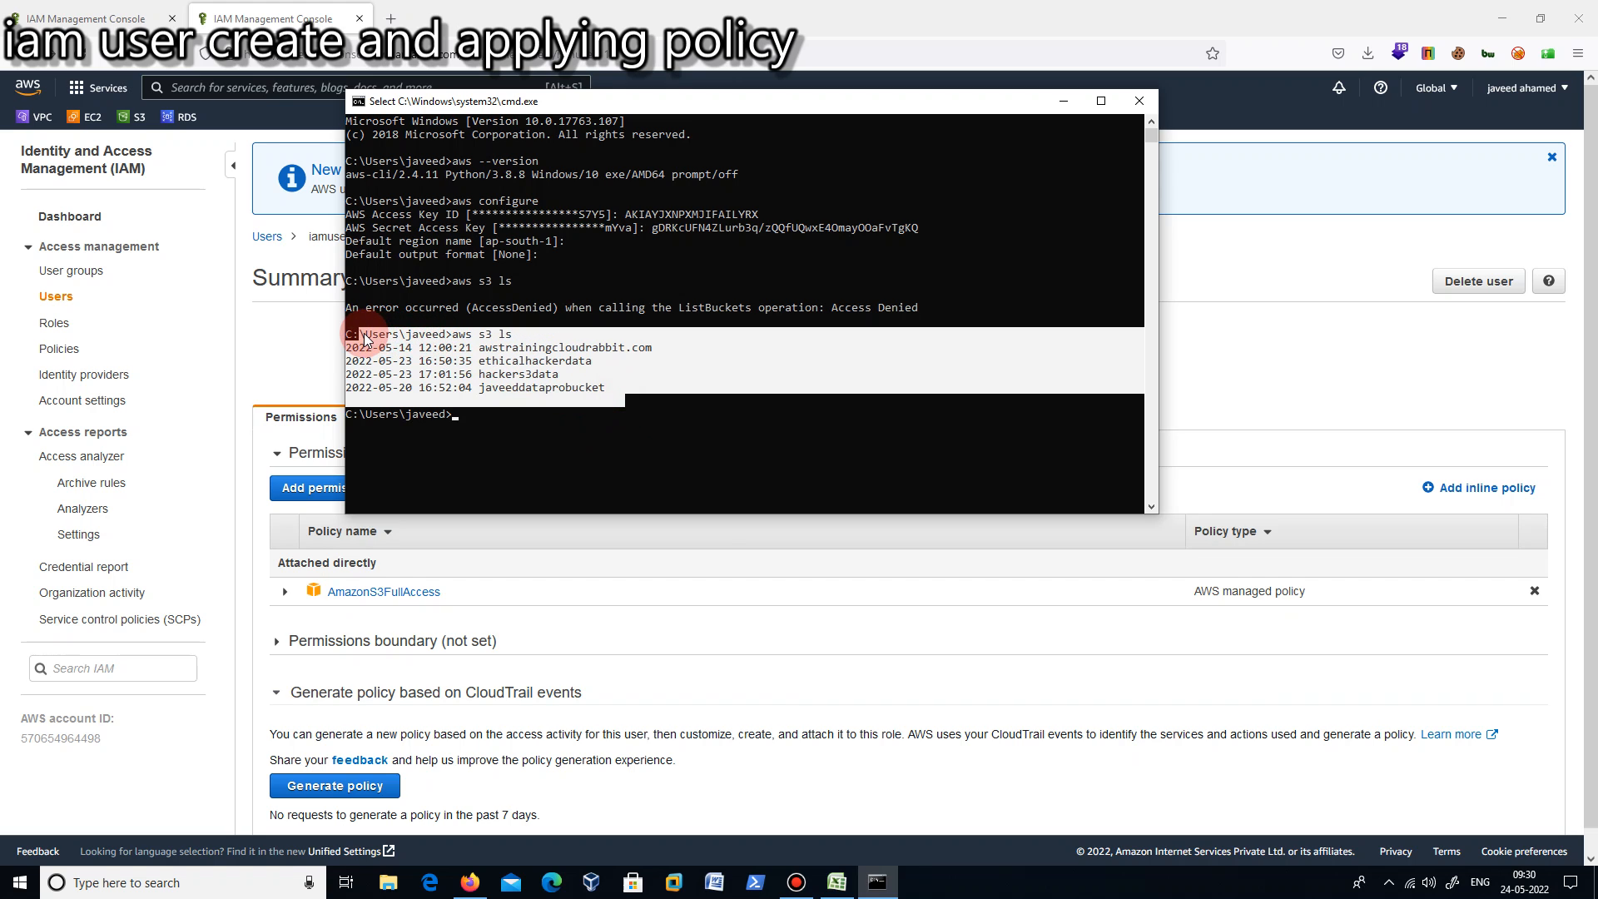
click(577, 282)
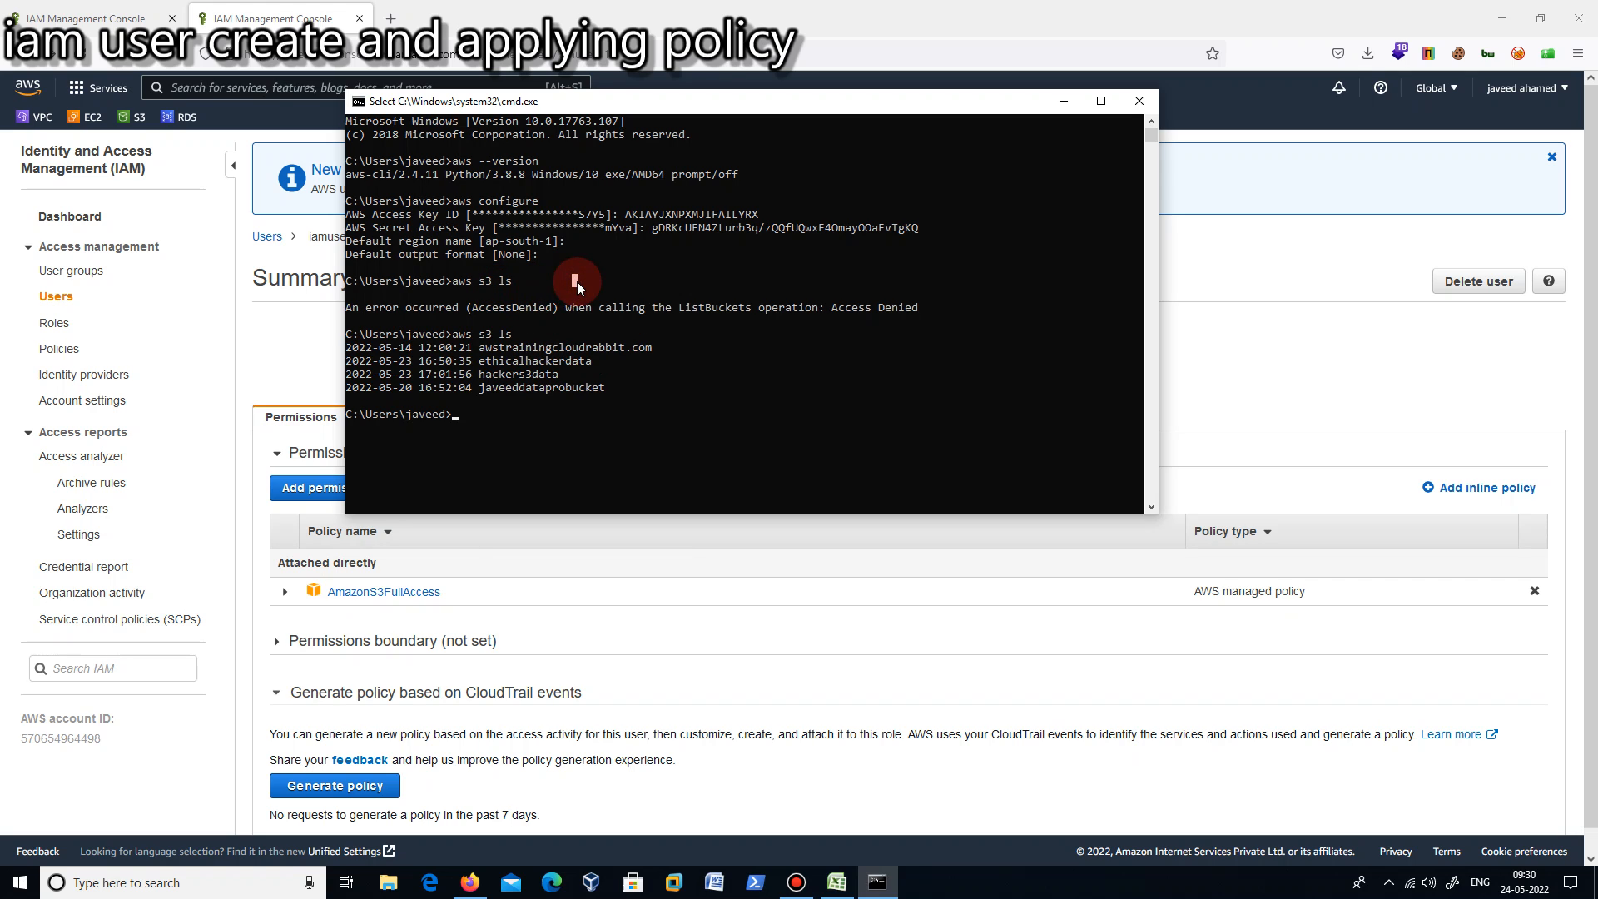